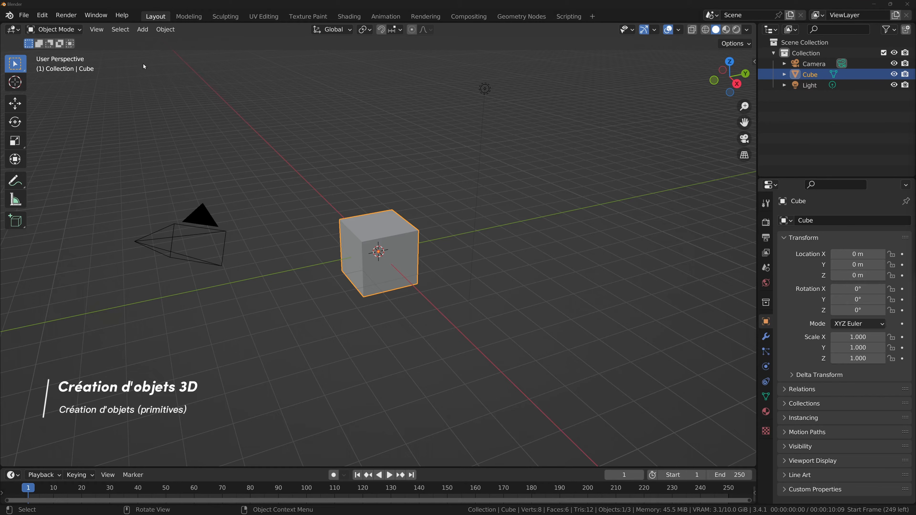
Select all the default scene objects (camera, cube and light) and delete them.
click(223, 102)
key(a)
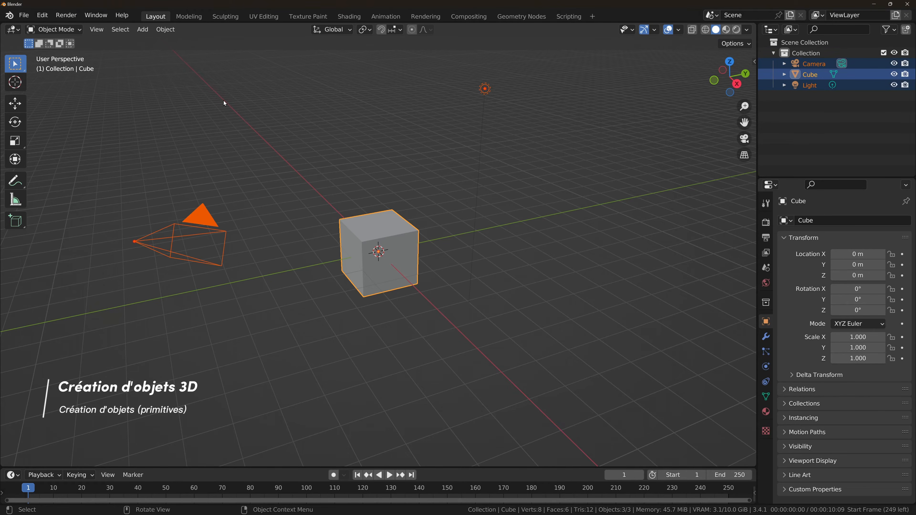
key(Delete)
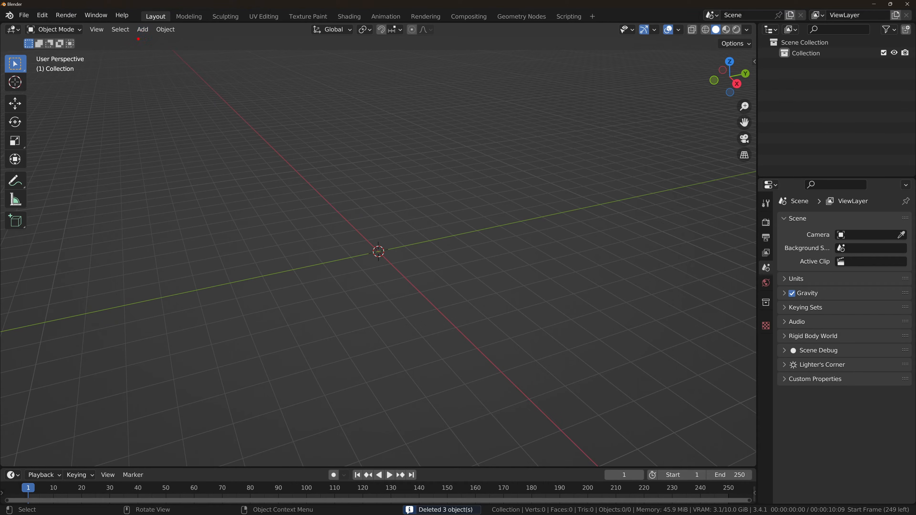
Examine the categories of objects that can be added, from mesh, curve and image to light, camera, speaker and force field.
click(146, 34)
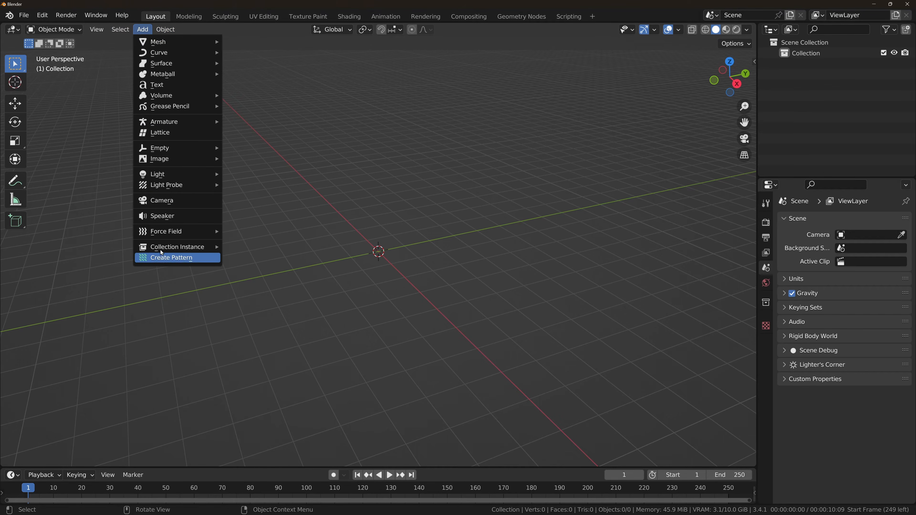
mouse_move(159, 43)
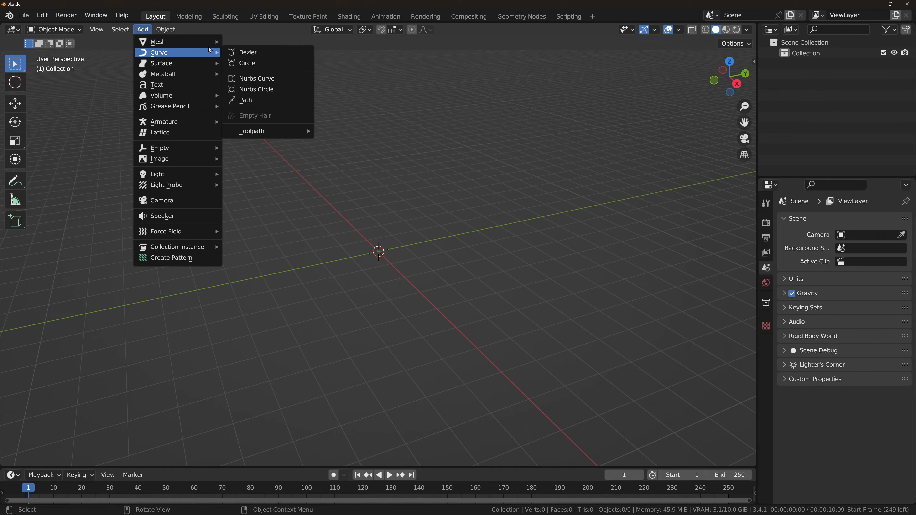
mouse_move(176, 77)
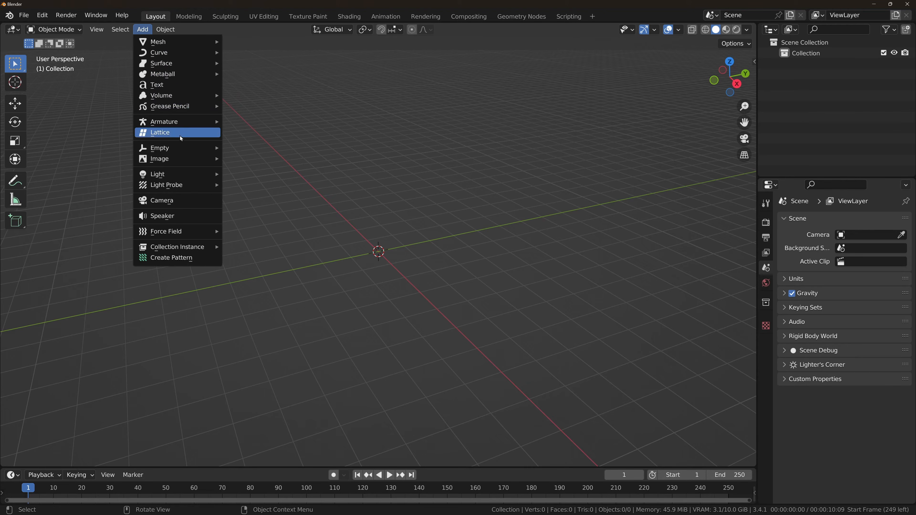
mouse_move(152, 150)
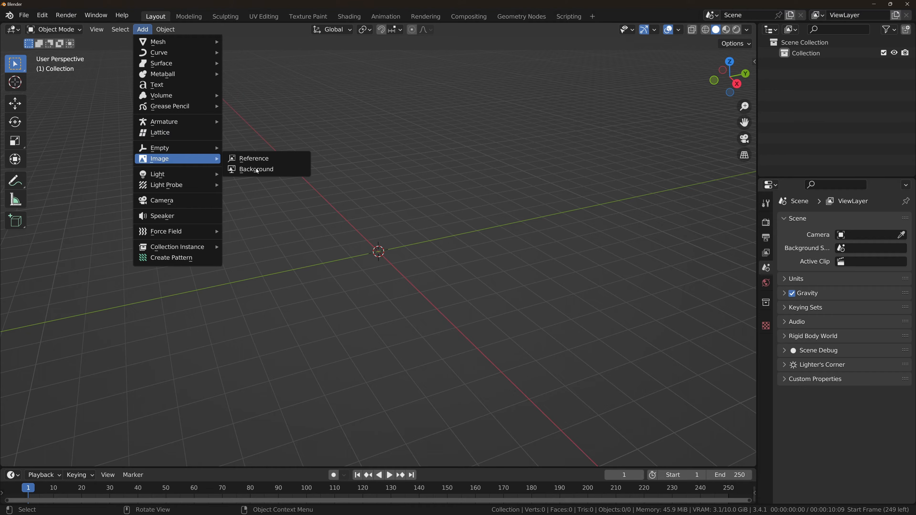
key(Escape)
click(143, 29)
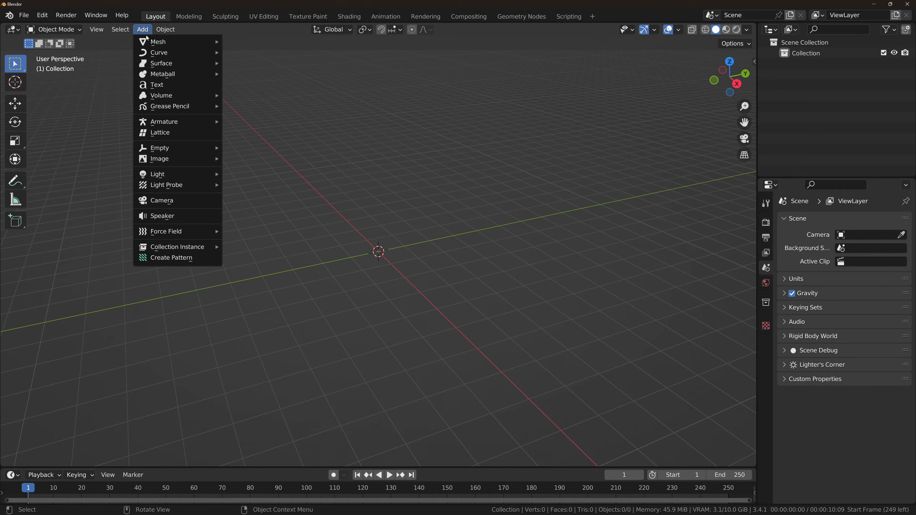
mouse_move(160, 174)
mouse_move(173, 189)
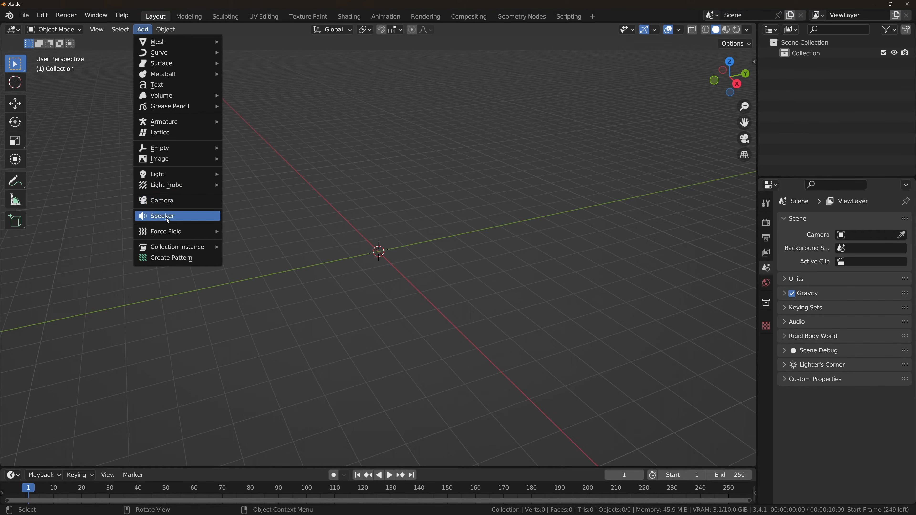
mouse_move(177, 233)
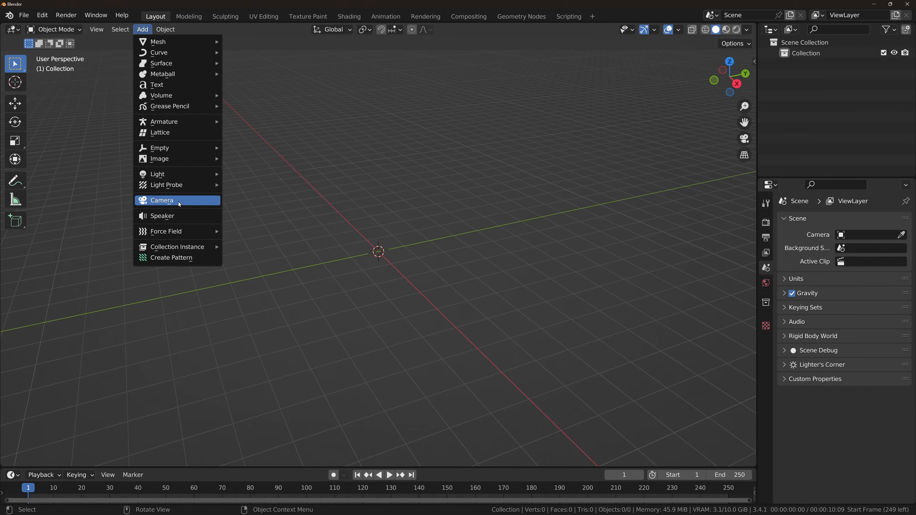
click(153, 30)
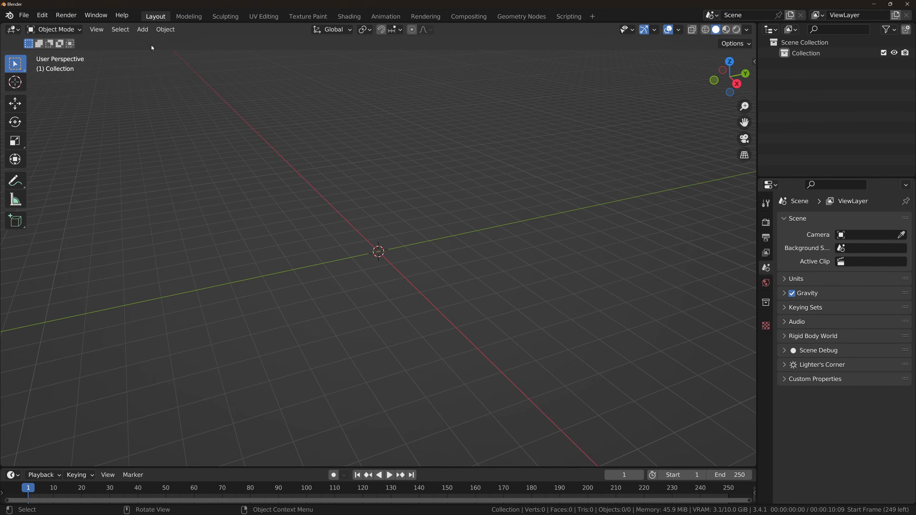
Add a mesh cube at the centre of the scene.
click(148, 30)
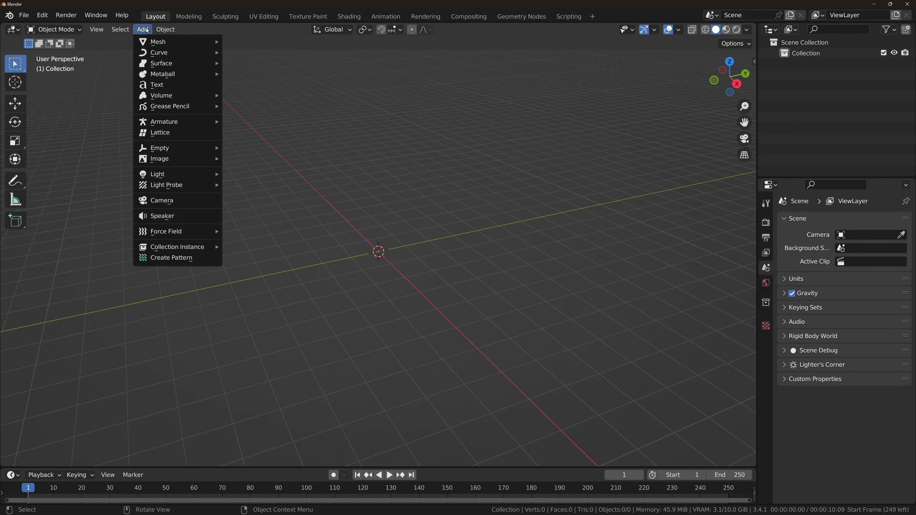
mouse_move(162, 42)
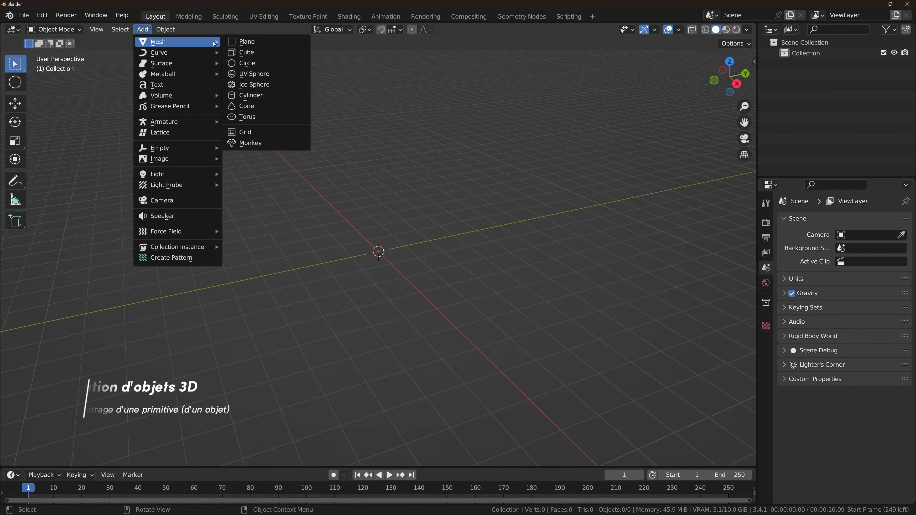
click(254, 54)
scroll(421, 307, up, 3)
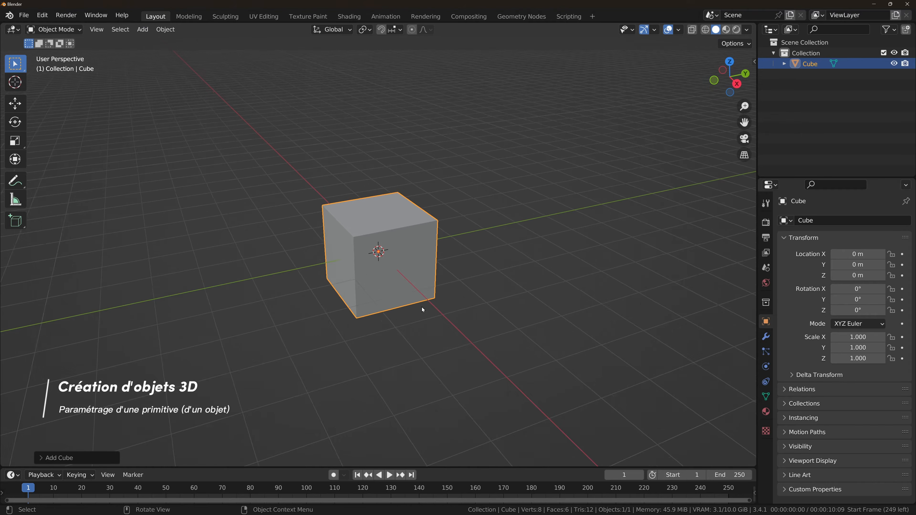
scroll(419, 191, up, 2)
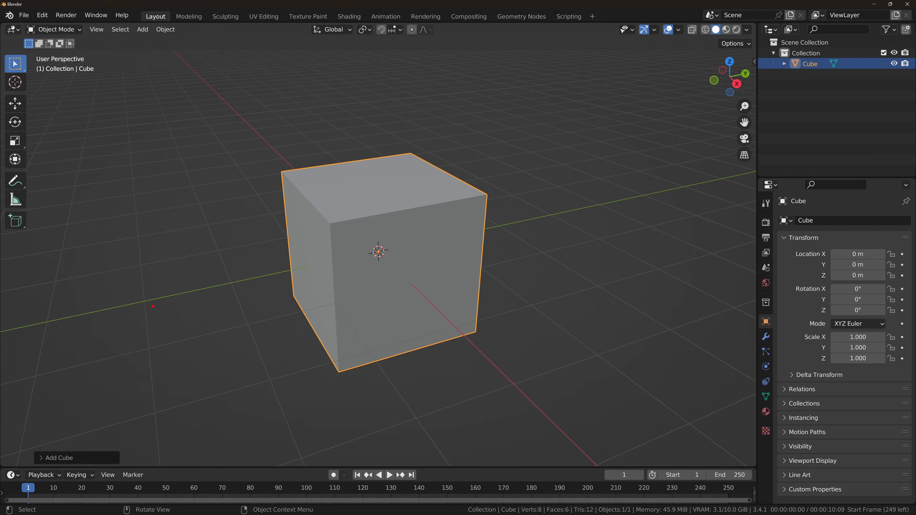
Expand the new cube's creation settings and set its size to 2.49 m.
mouse_move(152, 309)
mouse_down()
mouse_move(112, 439)
mouse_move(139, 428)
mouse_up()
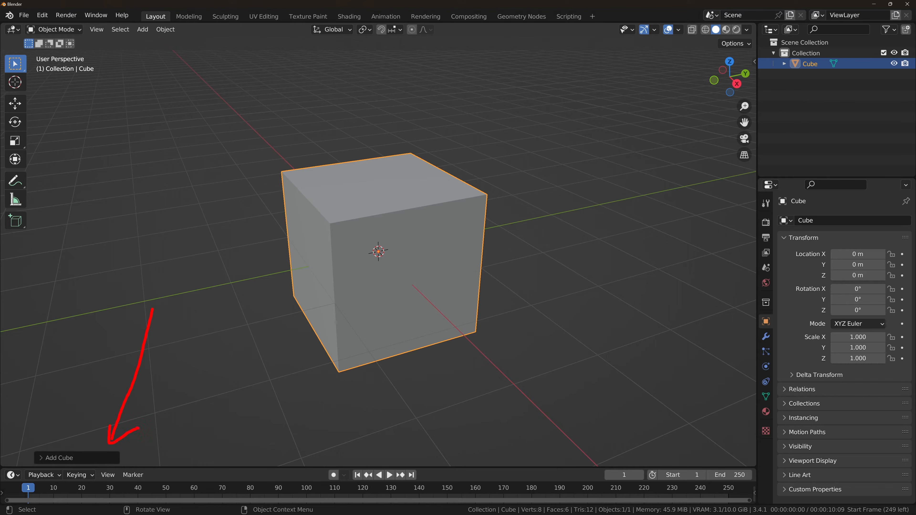
click(63, 457)
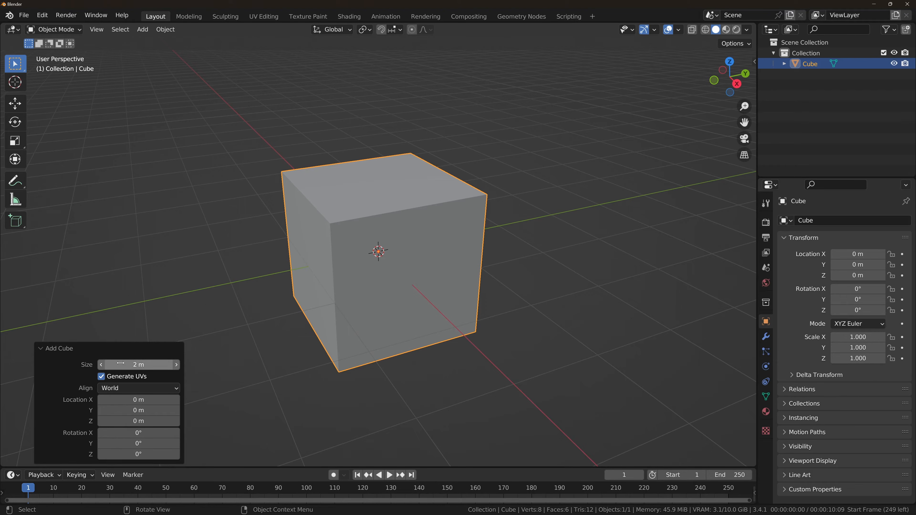
mouse_move(141, 365)
mouse_down()
mouse_move(163, 366)
mouse_move(138, 366)
mouse_move(157, 365)
mouse_move(146, 366)
mouse_up()
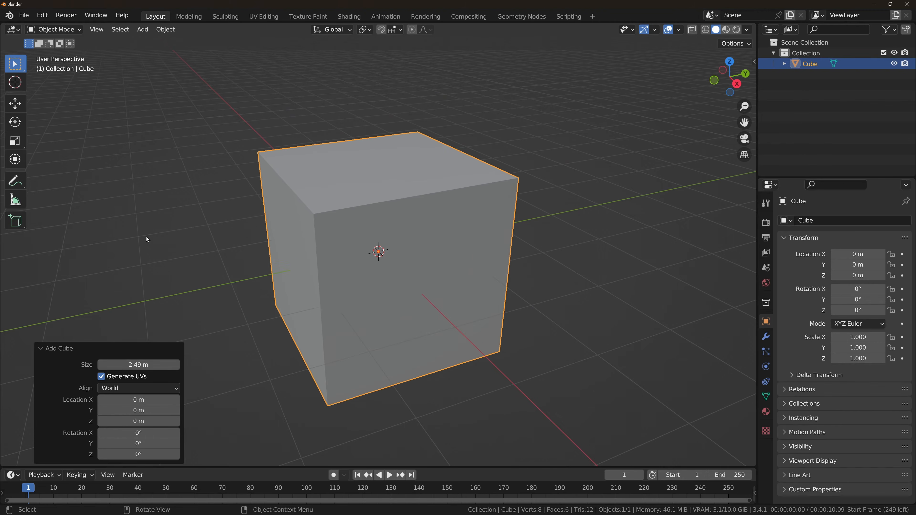
click(148, 120)
click(426, 188)
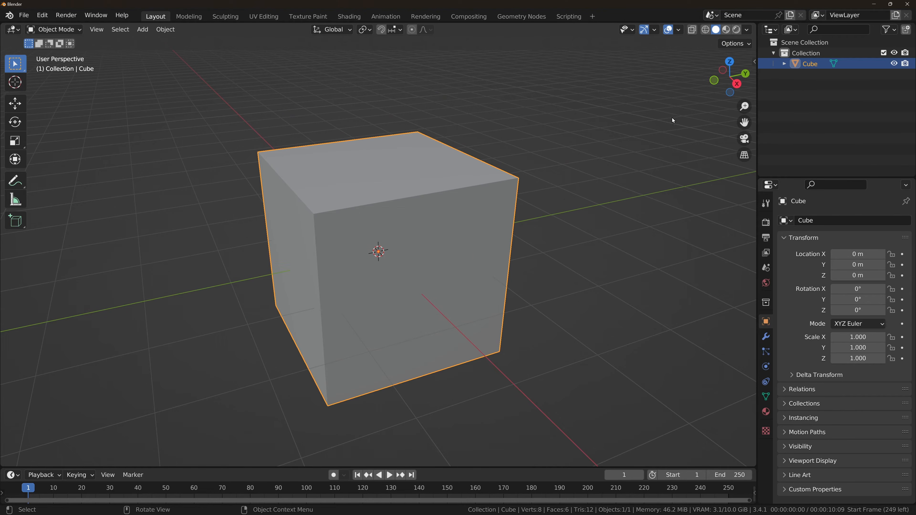
Show the cube's transform properties in the viewport and toggle it between Object Mode and Edit Mode.
mouse_move(347, 278)
middle_down()
mouse_move(361, 239)
mouse_move(357, 270)
middle_up()
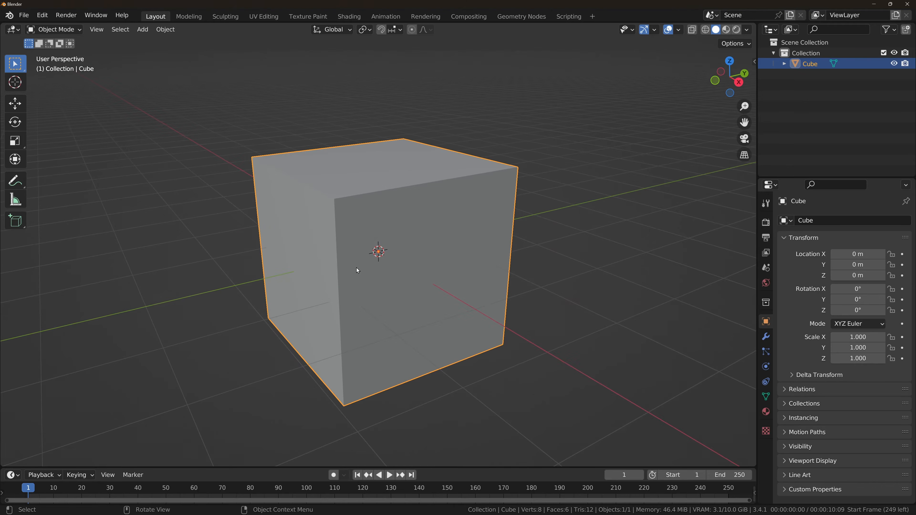
click(753, 62)
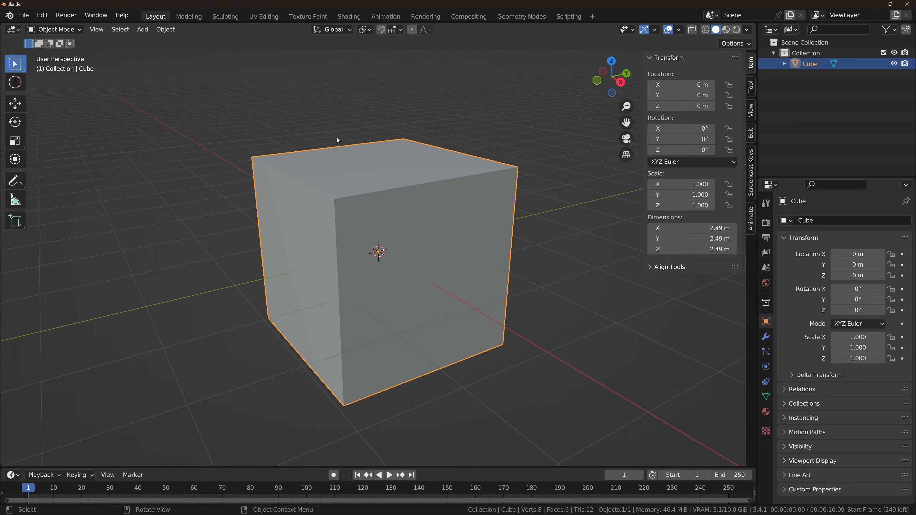
key(Tab)
key(Tab)
key(Tab)
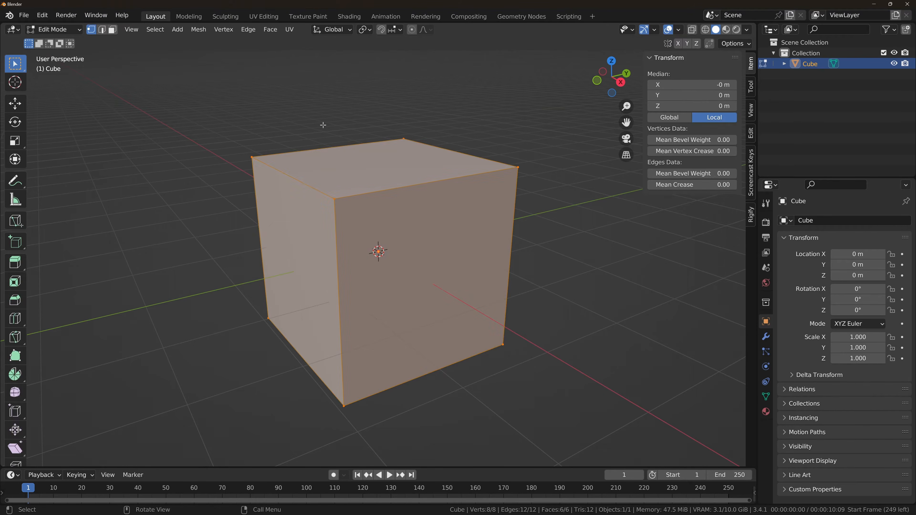
key(Tab)
Enable the Screencast Keys display and hide the viewport sidebar.
click(751, 169)
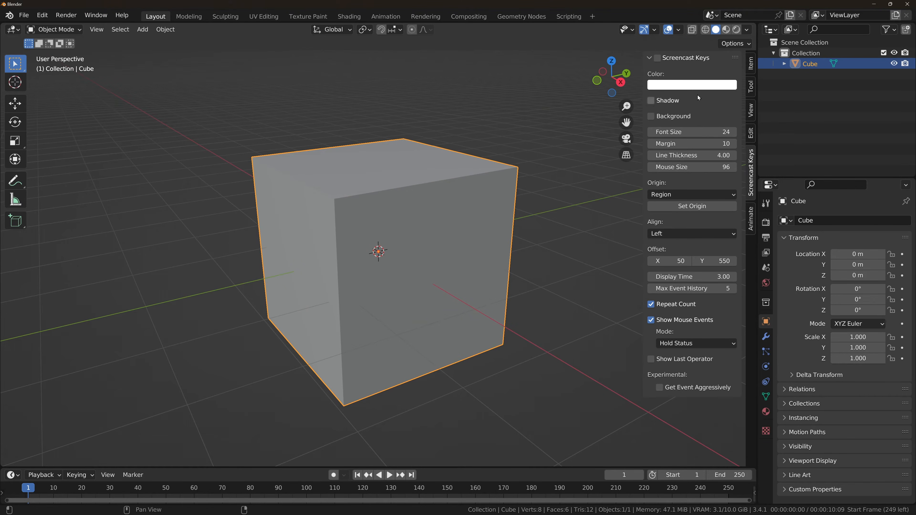
click(658, 58)
key(n)
key(n)
key(n)
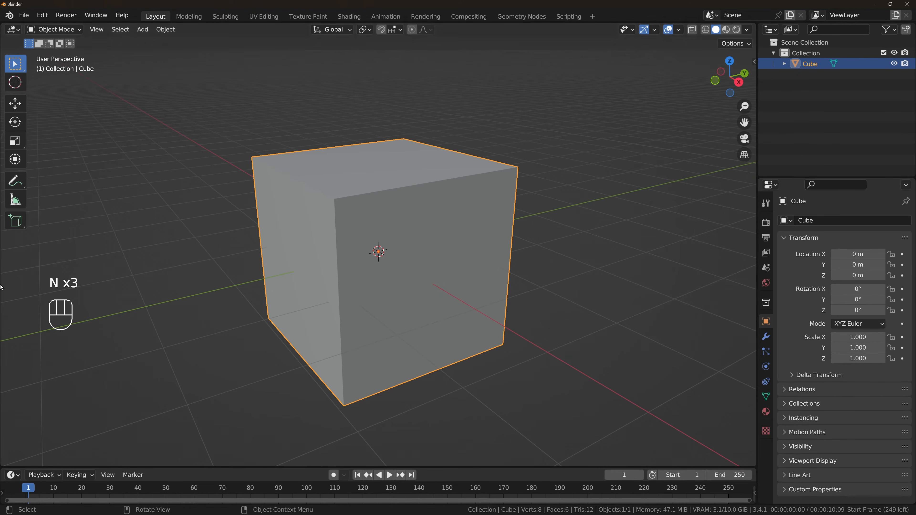
Put the cube into Edit Mode and return it to Object Mode.
key(Tab)
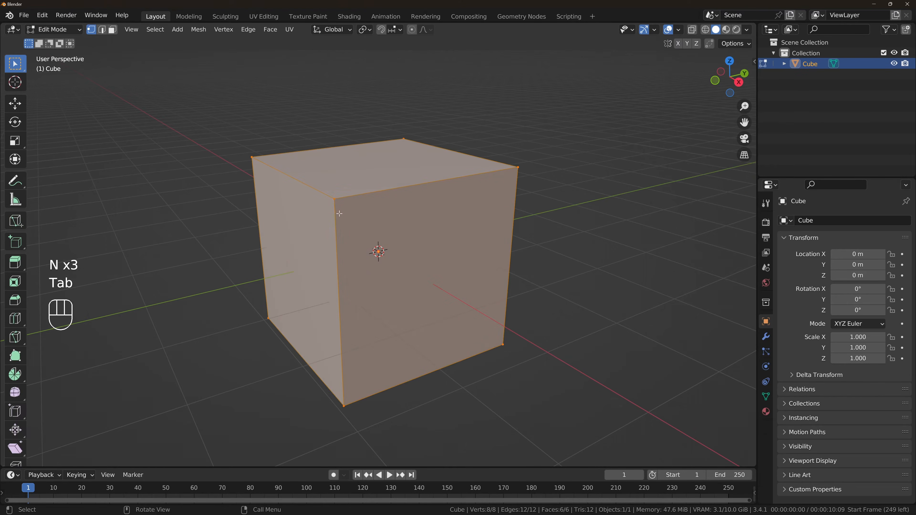
drag(225, 136, 282, 221)
key(Tab)
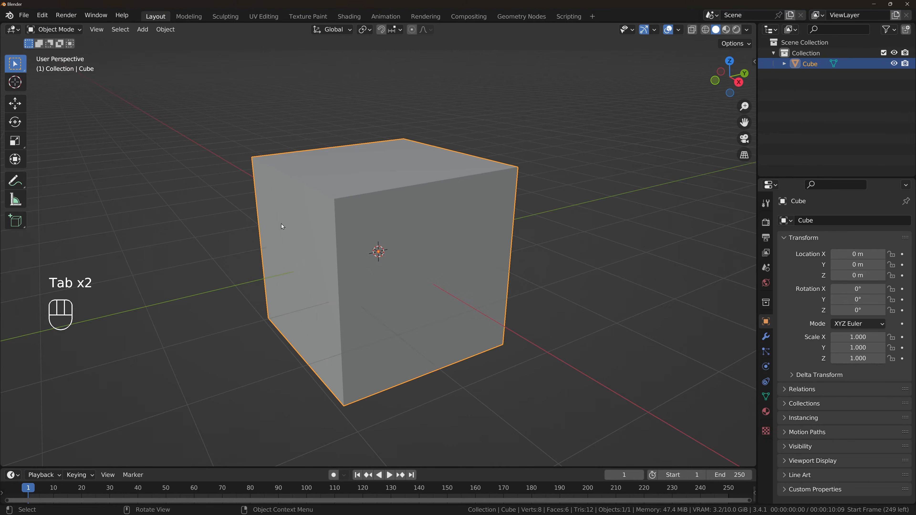
Show the cube's item properties again and examine its transform, scale and dimension values.
click(754, 61)
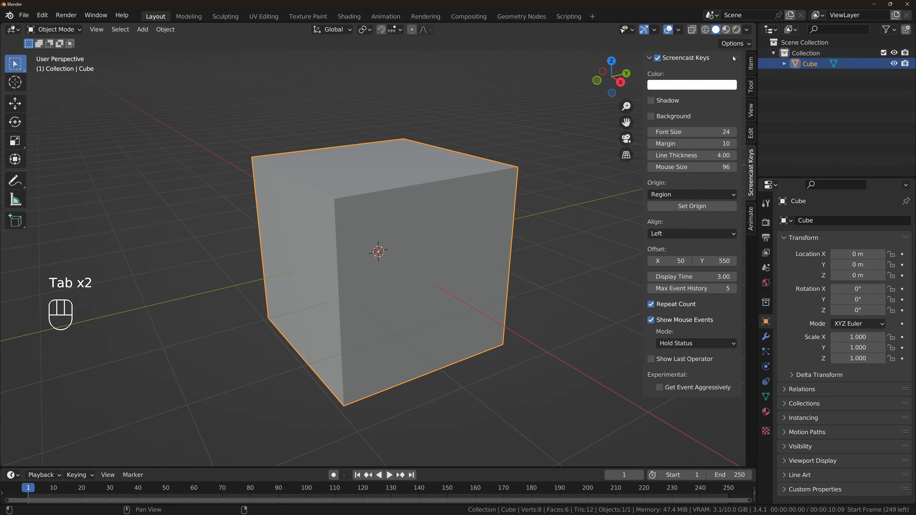
click(751, 63)
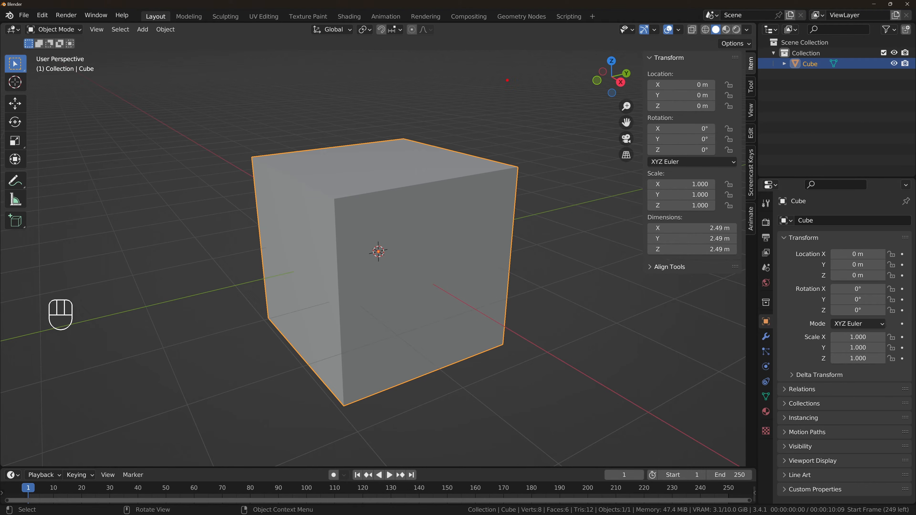
mouse_move(499, 82)
mouse_down()
mouse_move(719, 73)
mouse_move(759, 48)
mouse_move(739, 47)
mouse_up()
key(Escape)
key(n)
key(n)
key(Tab)
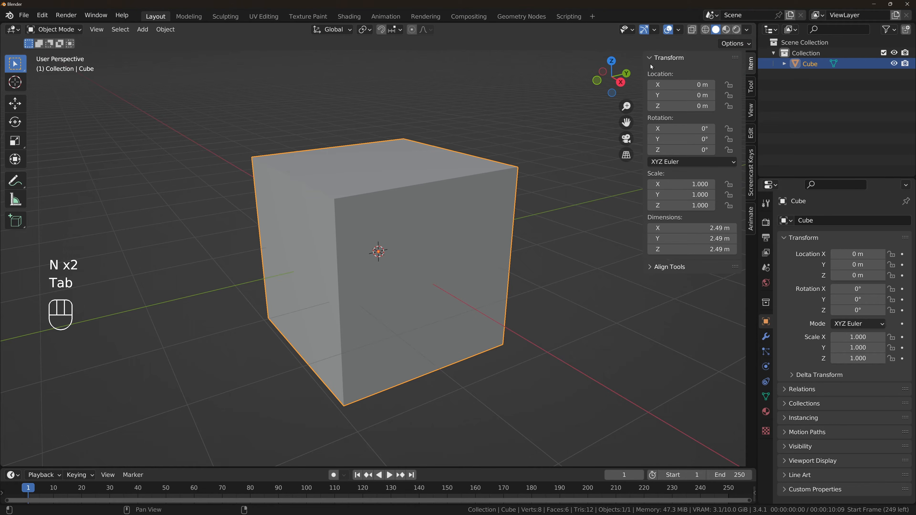
drag(650, 63, 686, 64)
mouse_move(695, 175)
mouse_down()
mouse_move(676, 207)
mouse_move(740, 230)
mouse_up()
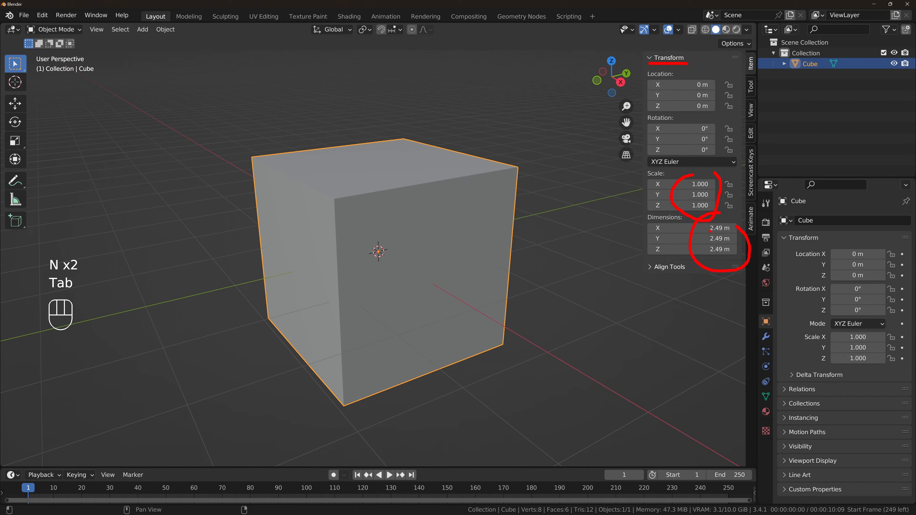
drag(676, 215, 686, 231)
Stretch the cube along X by raising its X scale to 1.950 and its X dimension to 6.46 m.
drag(700, 184, 736, 184)
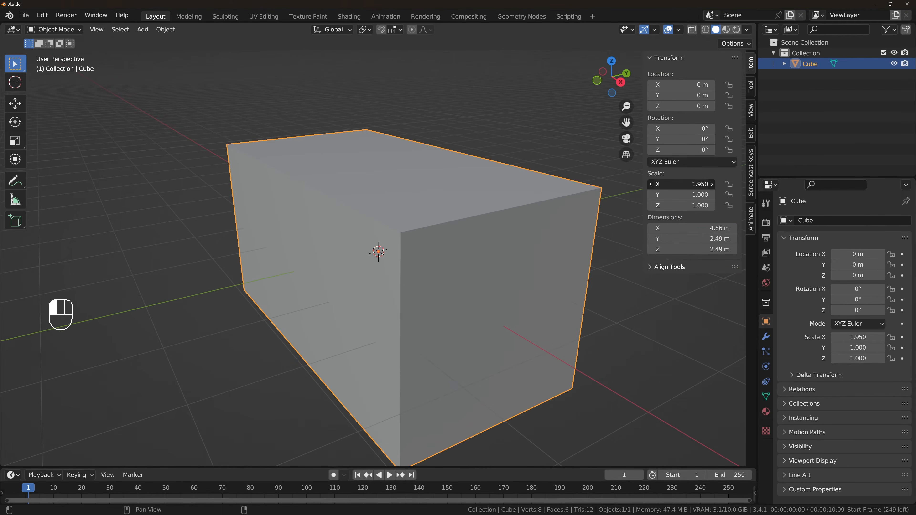
mouse_move(718, 228)
mouse_down()
mouse_move(776, 228)
mouse_move(706, 227)
mouse_move(736, 227)
mouse_up()
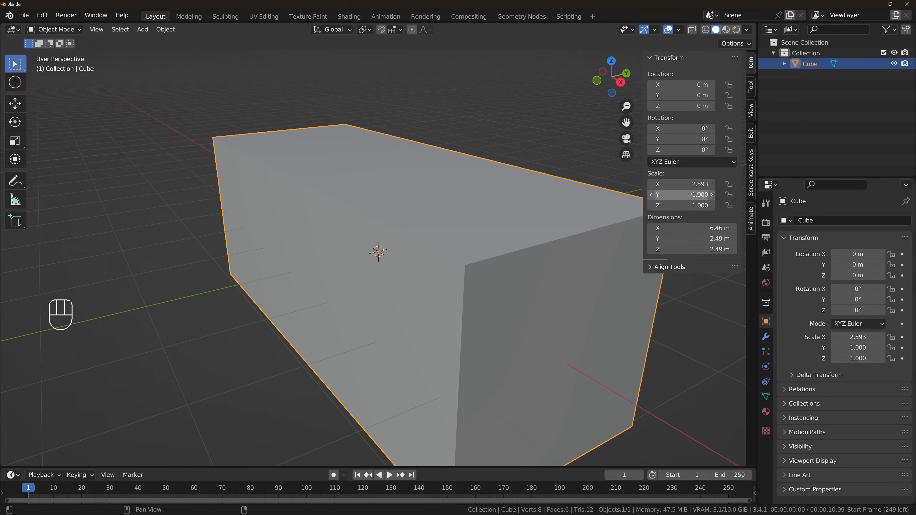
key(Escape)
click(528, 198)
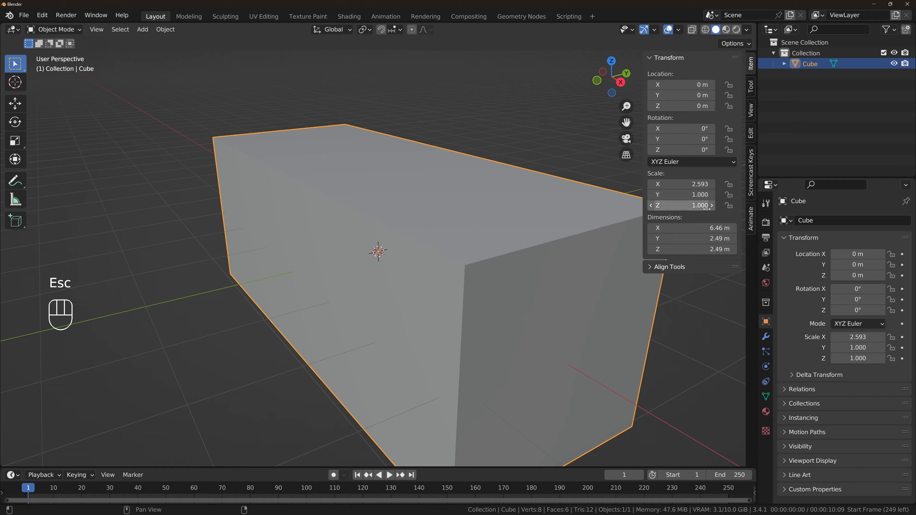
Copy the cube's Y dimension into its X dimension to set it to 2.49 m, and delete the cube.
click(710, 238)
key(ctrl+c)
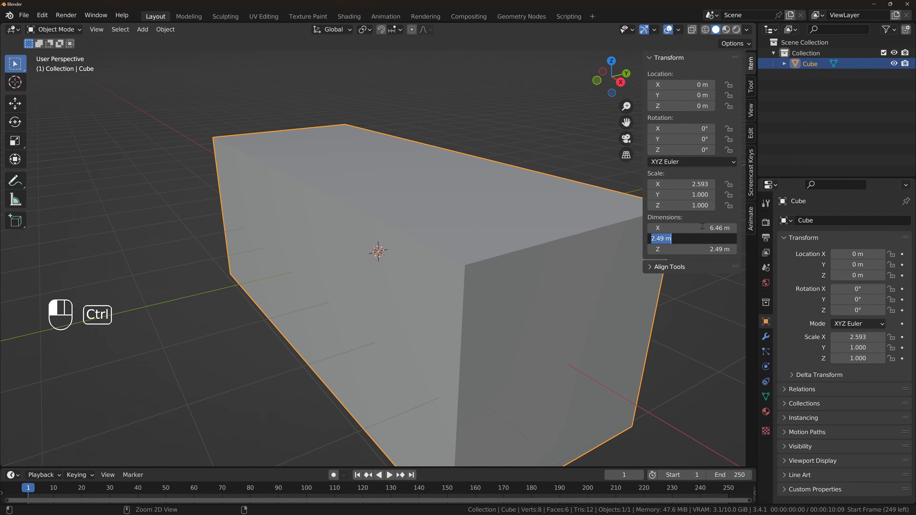
click(705, 225)
key(ctrl+v)
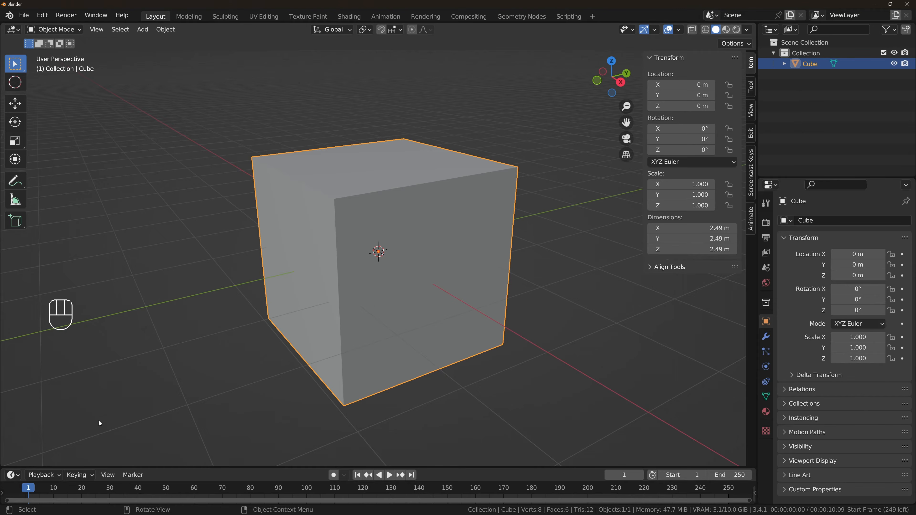
key(Delete)
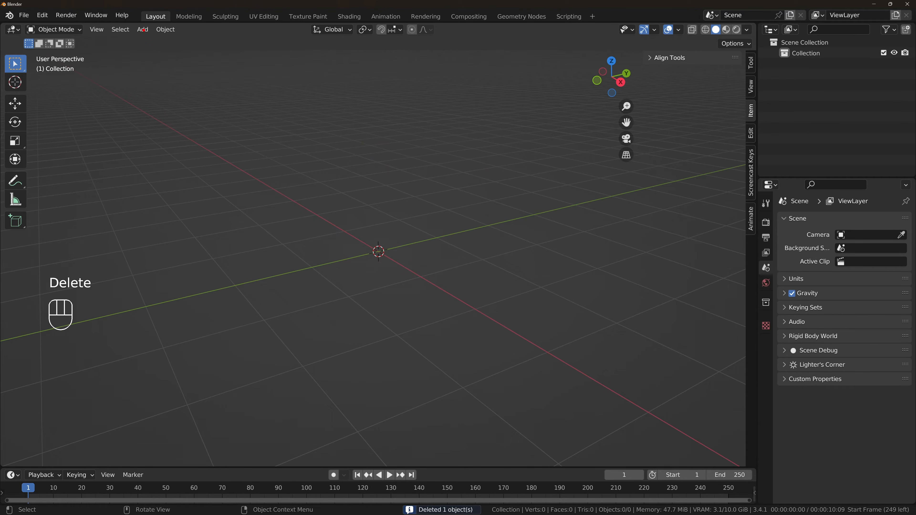
Add a plane mesh and move it to about X -1.53 m, Y -1.63 m.
click(143, 30)
mouse_move(169, 42)
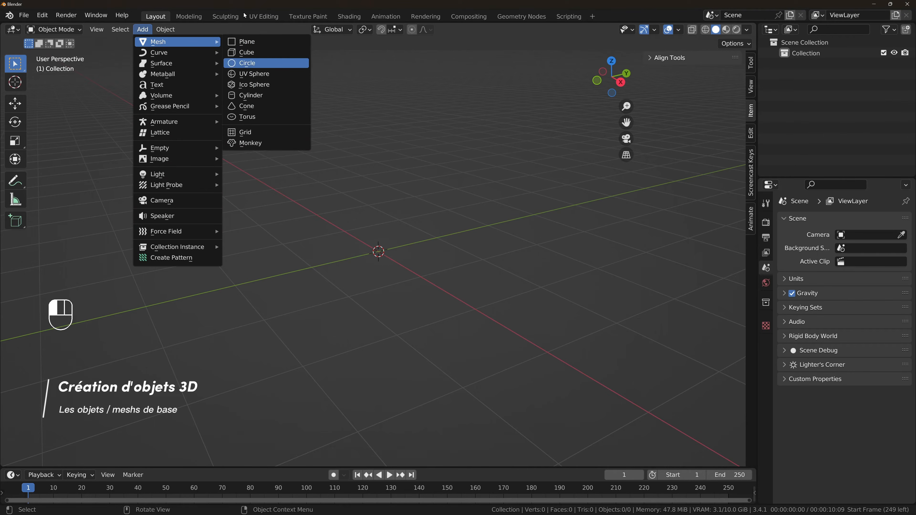
click(249, 42)
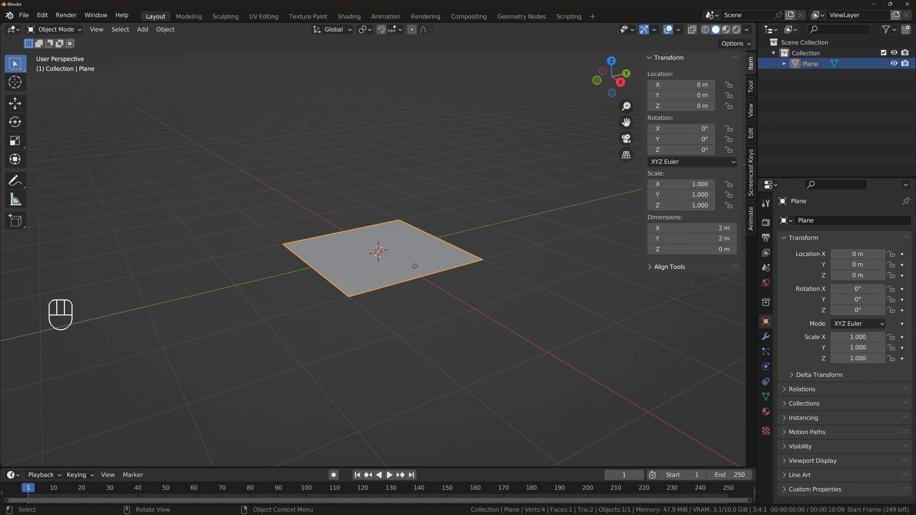
key(g)
click(148, 241)
Add a circle mesh at the origin and set its fill type to N-Gon.
click(142, 30)
mouse_move(169, 42)
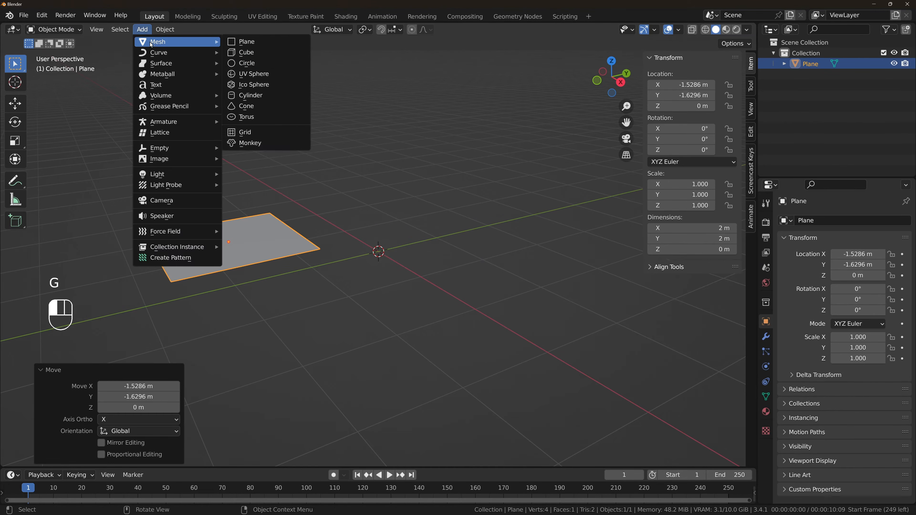
click(252, 64)
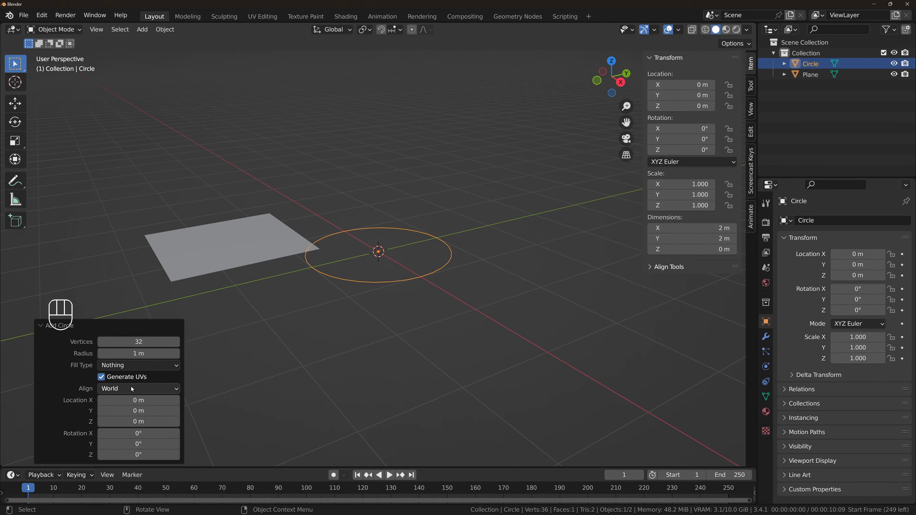
click(134, 366)
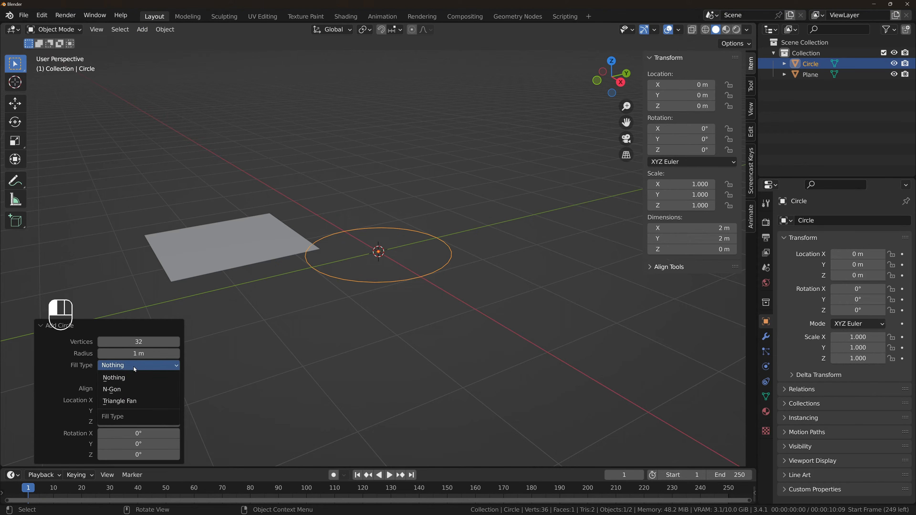
click(124, 388)
middle_drag(348, 228, 262, 86)
Add a UV sphere at the origin and set its segments to 45.
click(165, 29)
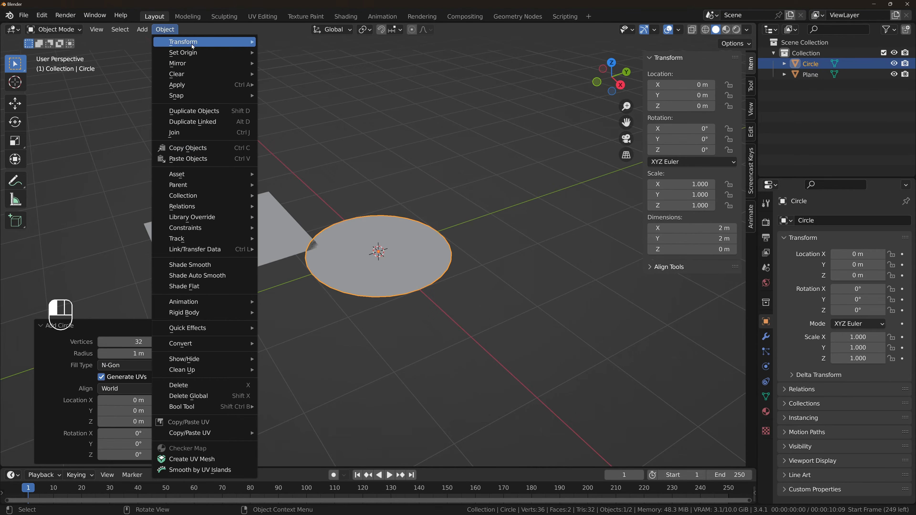
mouse_move(142, 29)
mouse_move(174, 42)
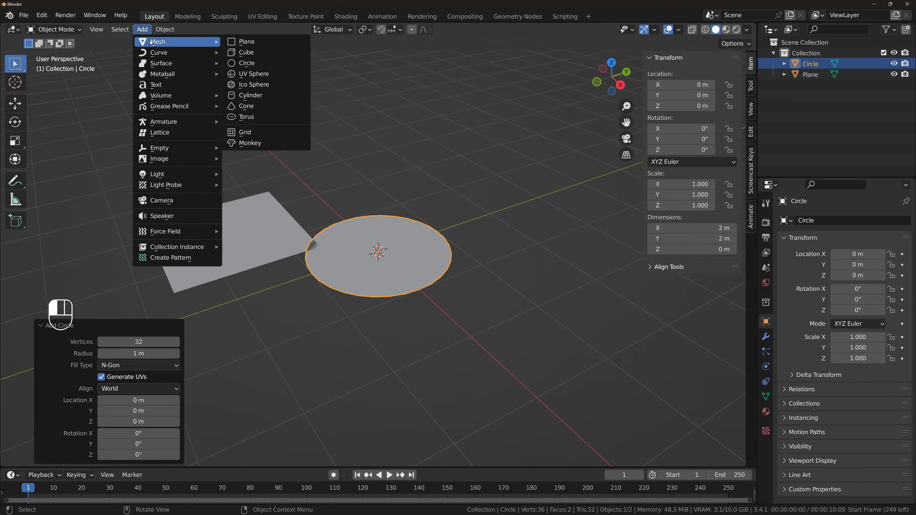
click(250, 76)
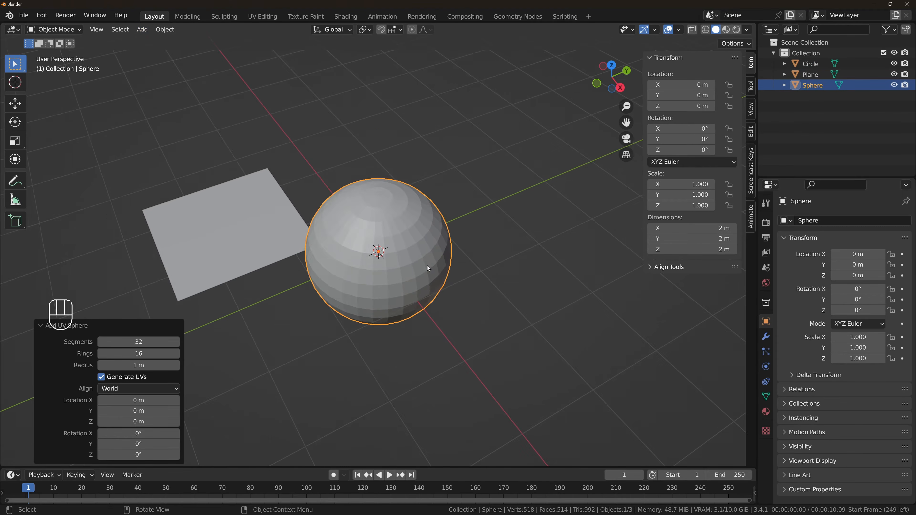
scroll(427, 265, up, 3)
middle_drag(422, 238, 424, 258)
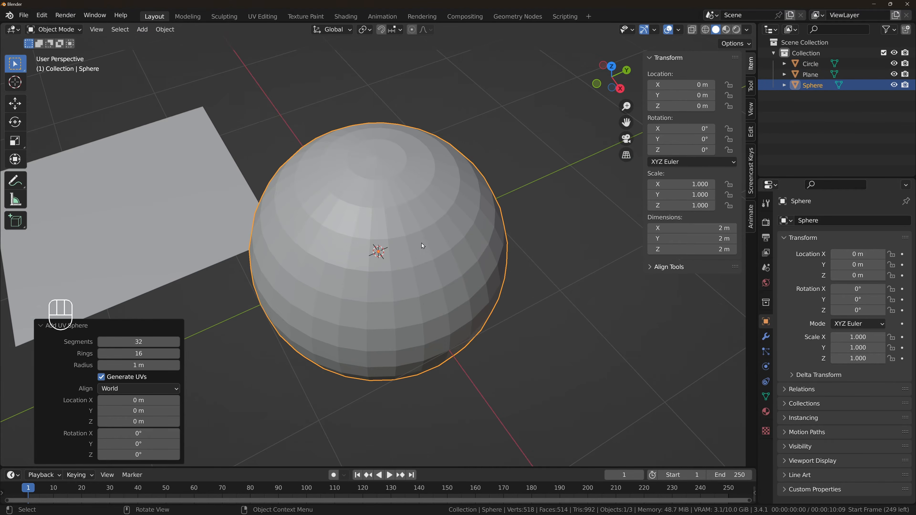
drag(155, 342, 162, 342)
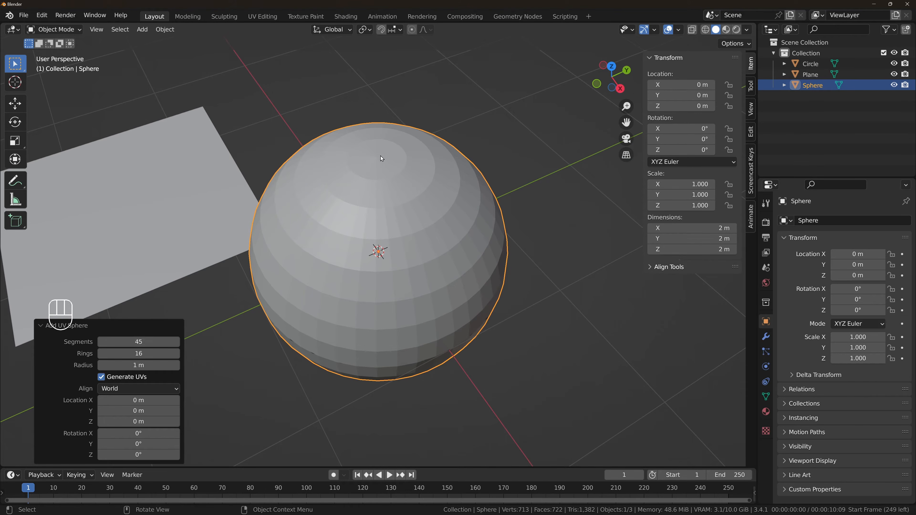
Examine the sphere's segments and rings from several angles, and collapse and re-expand its creation settings.
middle_drag(364, 155, 420, 248)
scroll(425, 195, down, 4)
middle_drag(425, 195, 332, 127)
scroll(357, 221, up, 2)
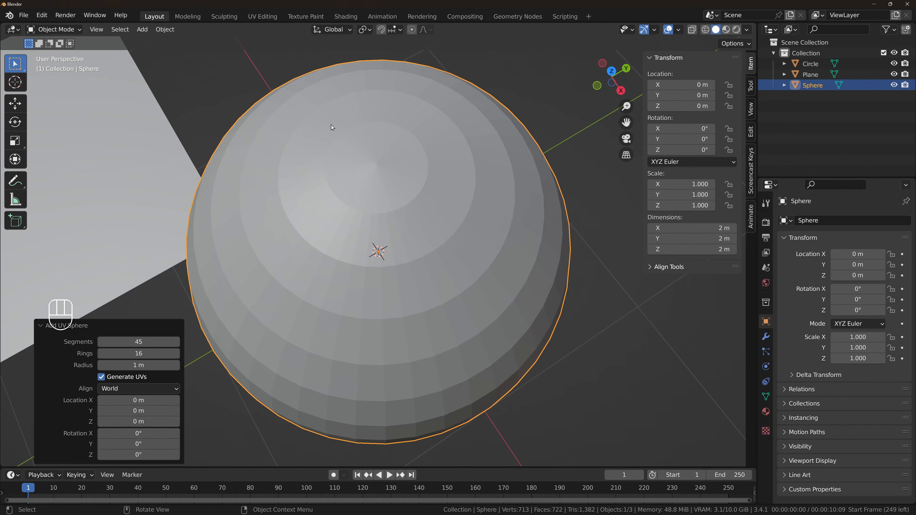
middle_drag(372, 350, 321, 318)
scroll(321, 318, down, 2)
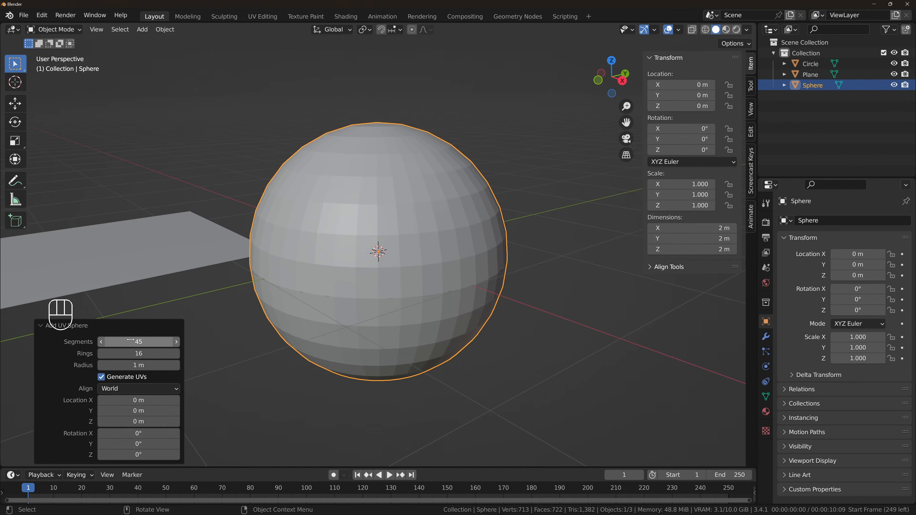
click(40, 326)
click(41, 458)
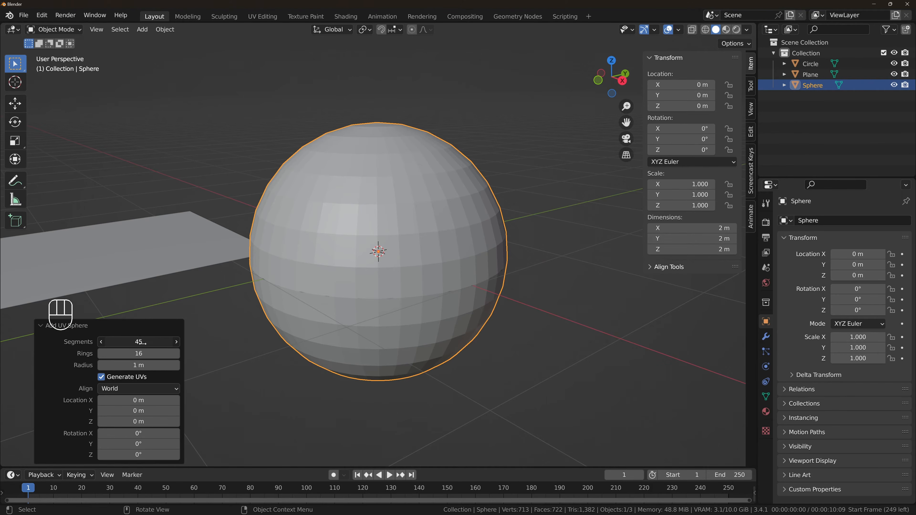
Show the wireframe overlay and set the UV sphere to 43 segments, 34 rings and a 1.16 m radius.
mouse_move(141, 342)
mouse_down()
mouse_move(153, 342)
mouse_move(139, 347)
mouse_move(152, 353)
mouse_up()
click(679, 31)
click(616, 210)
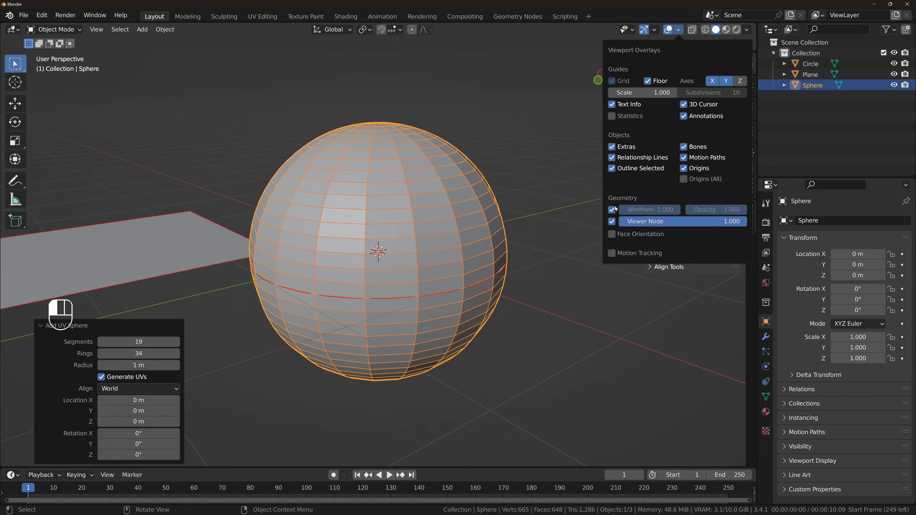
drag(137, 342, 131, 367)
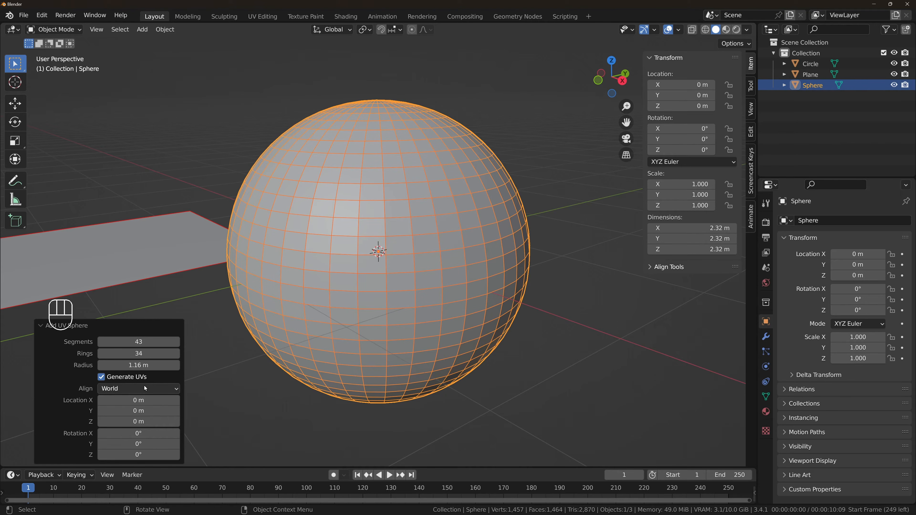
Try aligning the UV sphere to View and to 3D Cursor, and set its alignment back to World.
click(129, 389)
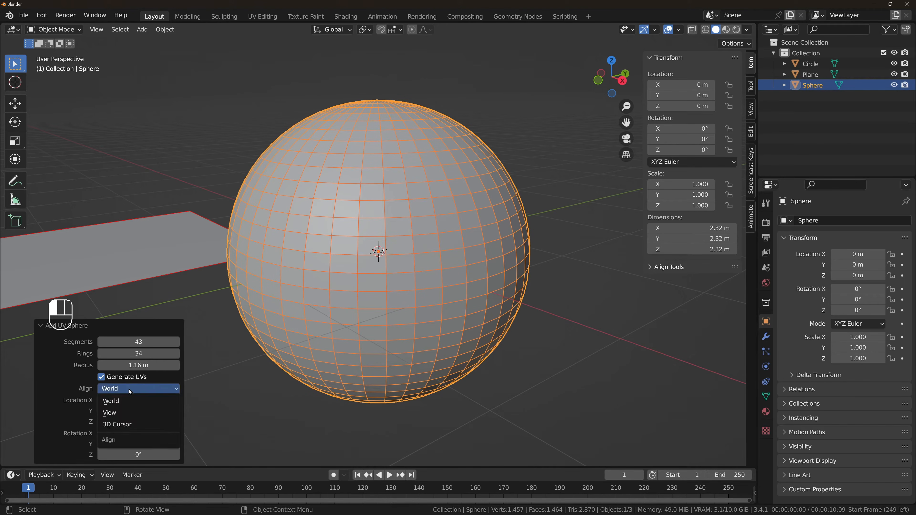
click(122, 389)
click(121, 417)
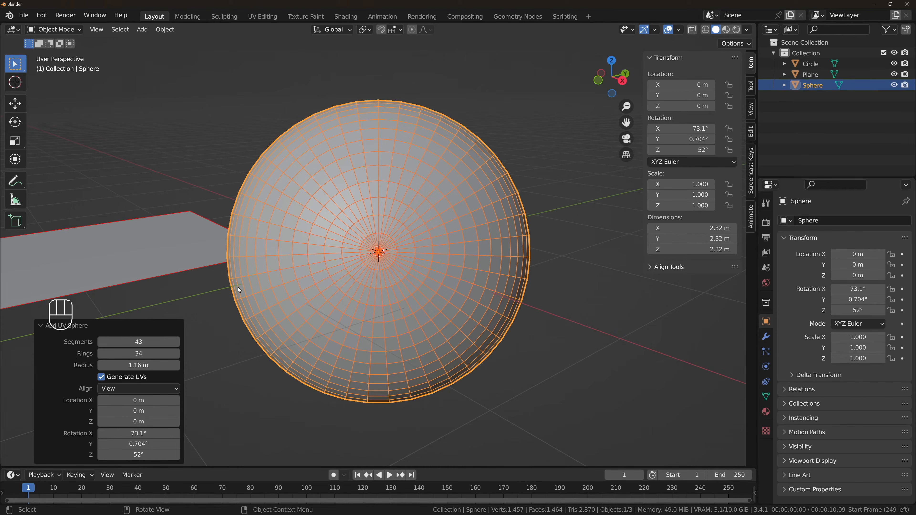
click(114, 388)
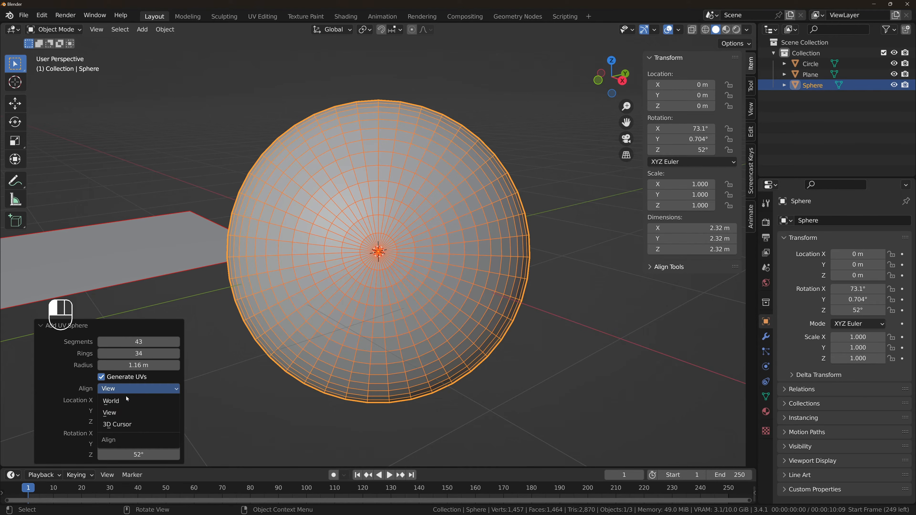
click(127, 425)
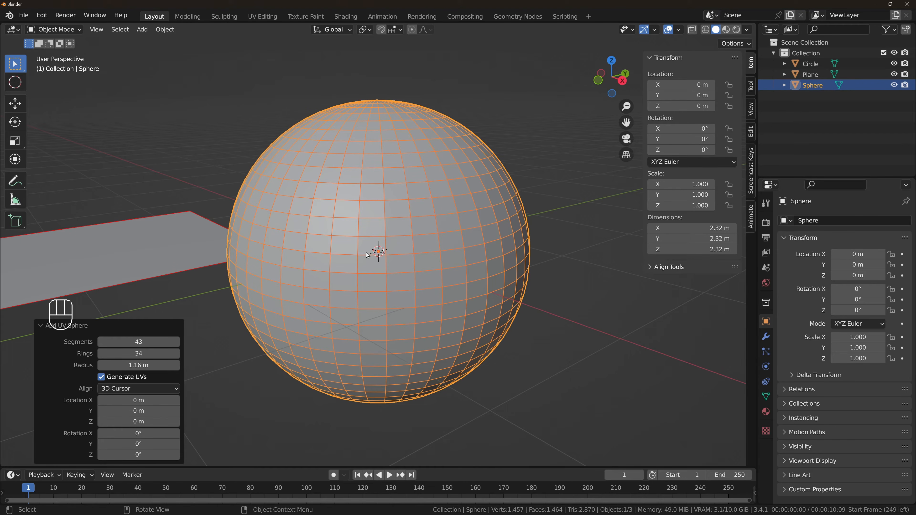
click(133, 388)
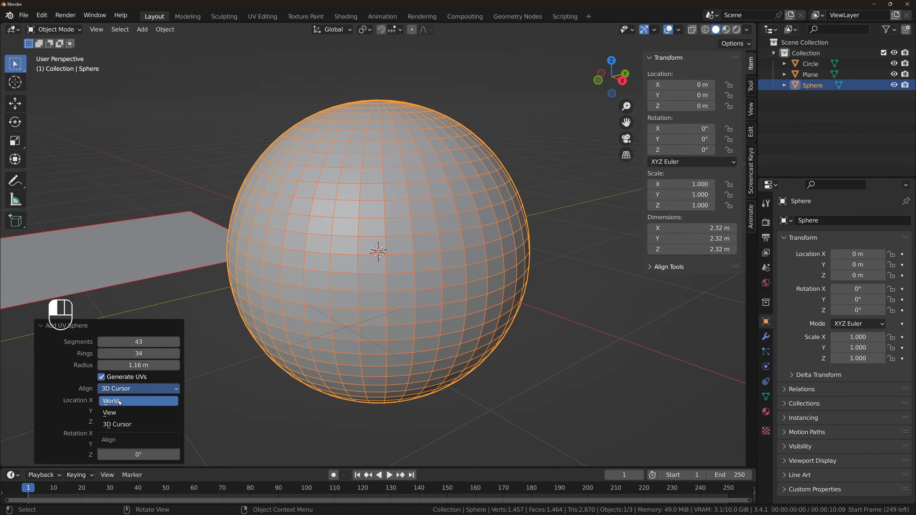
click(120, 402)
Set the UV sphere's location to X -1.36 m, Y 1.44 m and its mesh to 76 segments and 33 rings.
drag(121, 401, 98, 400)
drag(153, 411, 209, 410)
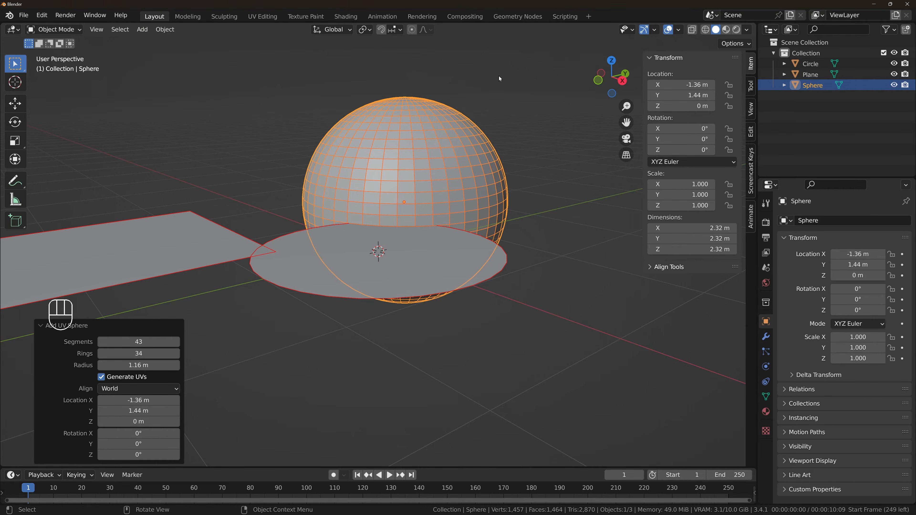
mouse_move(141, 338)
mouse_down()
mouse_move(158, 340)
mouse_move(124, 355)
mouse_move(133, 346)
mouse_up()
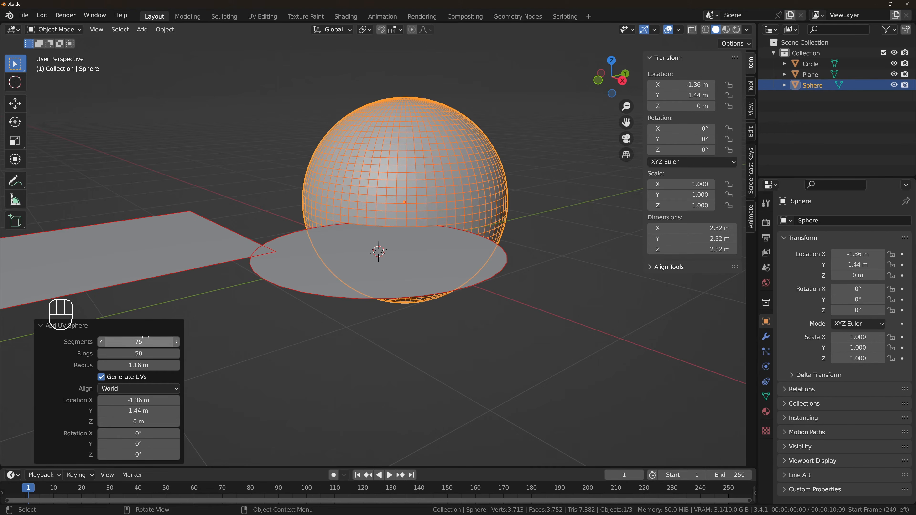
drag(132, 343, 125, 355)
Deselect and reselect the UV sphere, and move it in the horizontal plane to about X -2.29 m, Y 2.81 m.
middle_drag(349, 187, 347, 197)
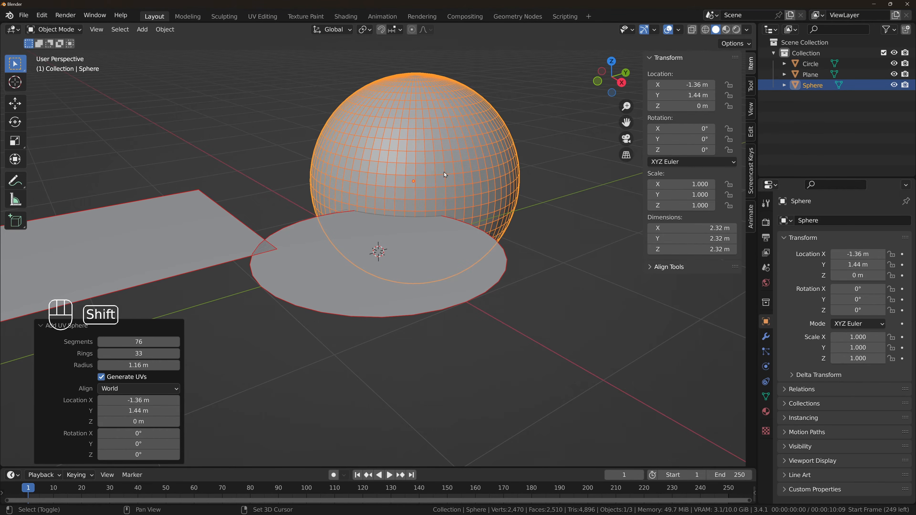
shift+middle_drag(442, 184, 471, 179)
scroll(452, 222, down, 1)
scroll(453, 225, up, 2)
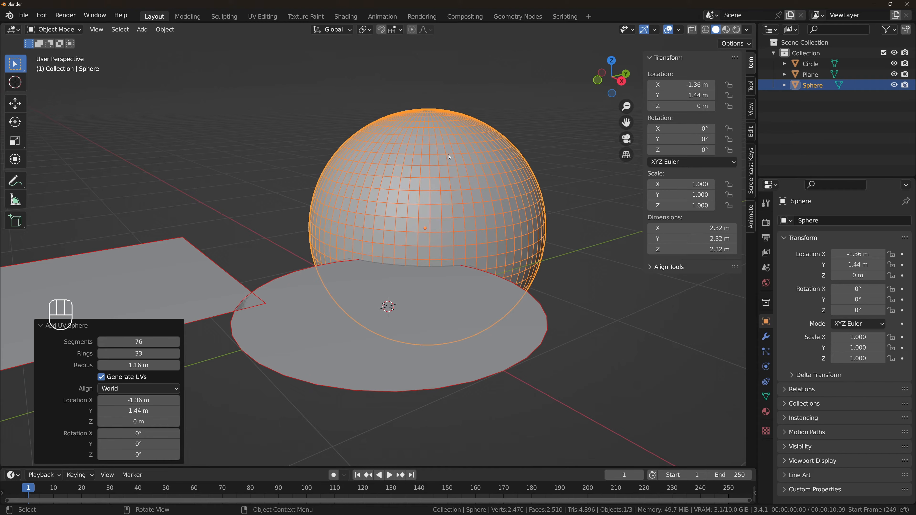
key(alt+a)
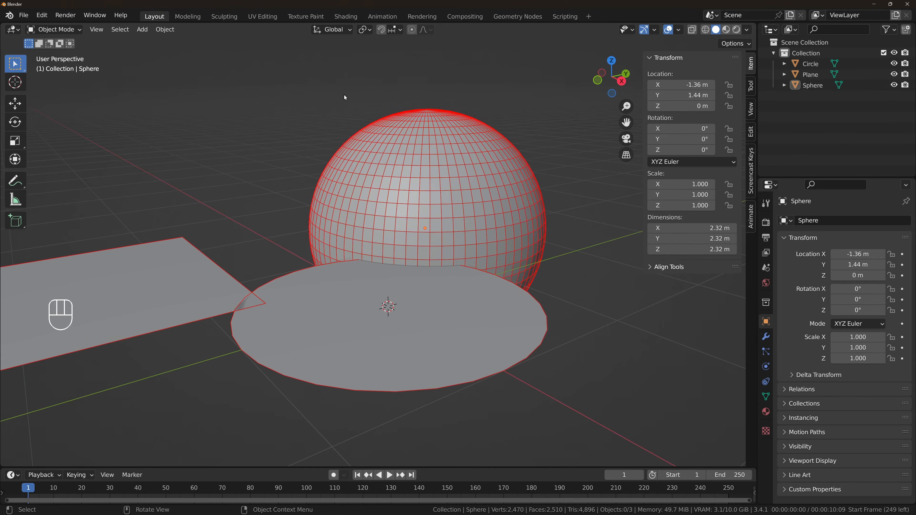
click(504, 201)
middle_drag(504, 201, 452, 318)
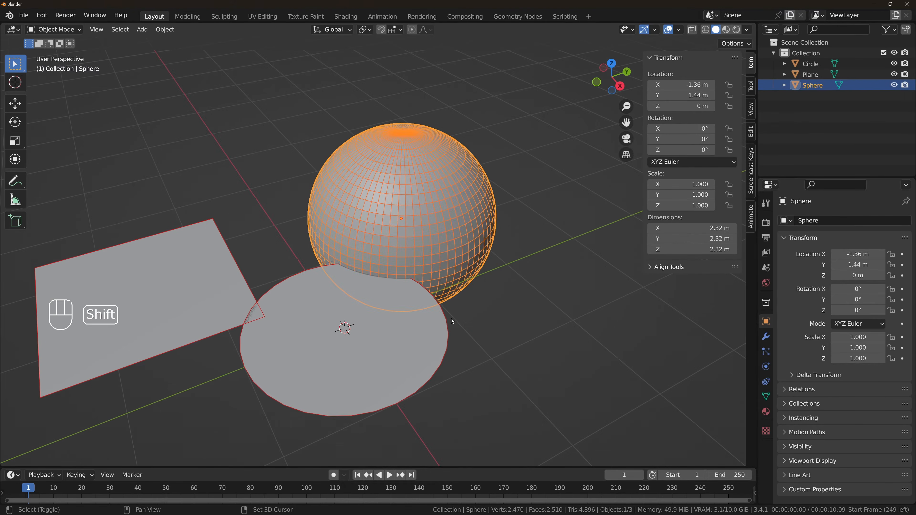
key(g)
key(shift+z)
click(479, 195)
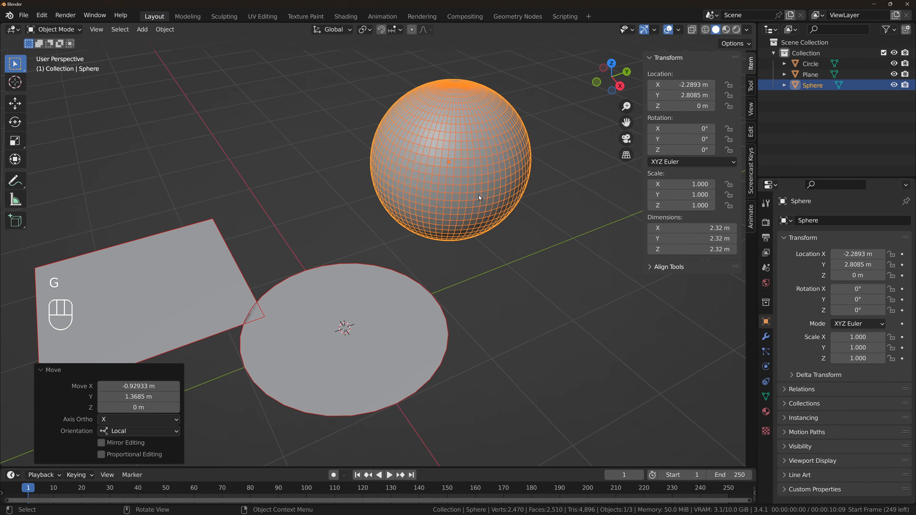
Add an ico sphere at the origin and set its subdivisions to 4.
click(142, 30)
mouse_move(146, 42)
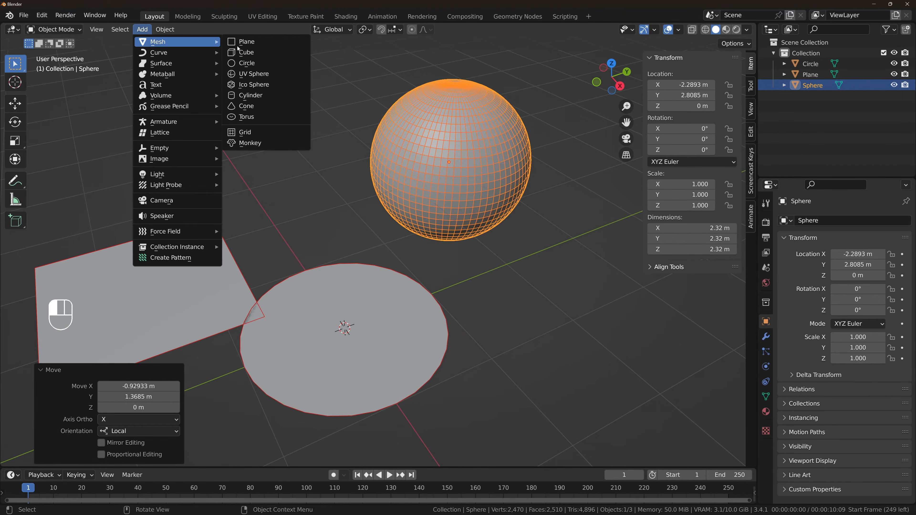
click(262, 86)
middle_drag(415, 316, 390, 267)
scroll(396, 264, up, 2)
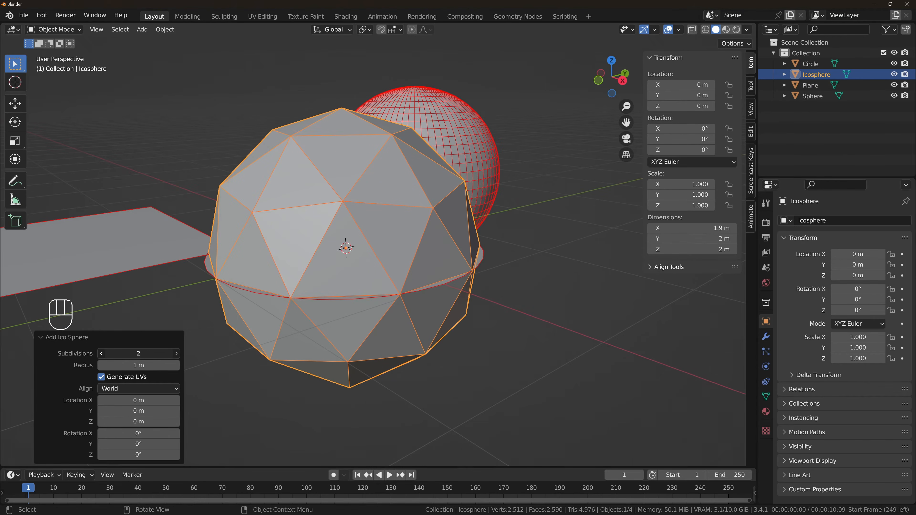
drag(144, 353, 155, 354)
middle_drag(468, 241, 426, 260)
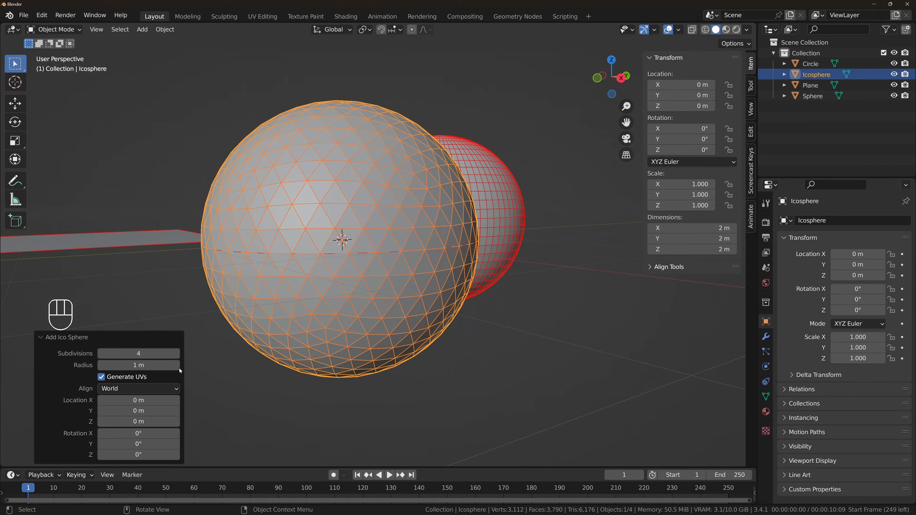
Move the ico sphere behind the circle to about X -4.58 m, Y 0.81 m.
click(329, 232)
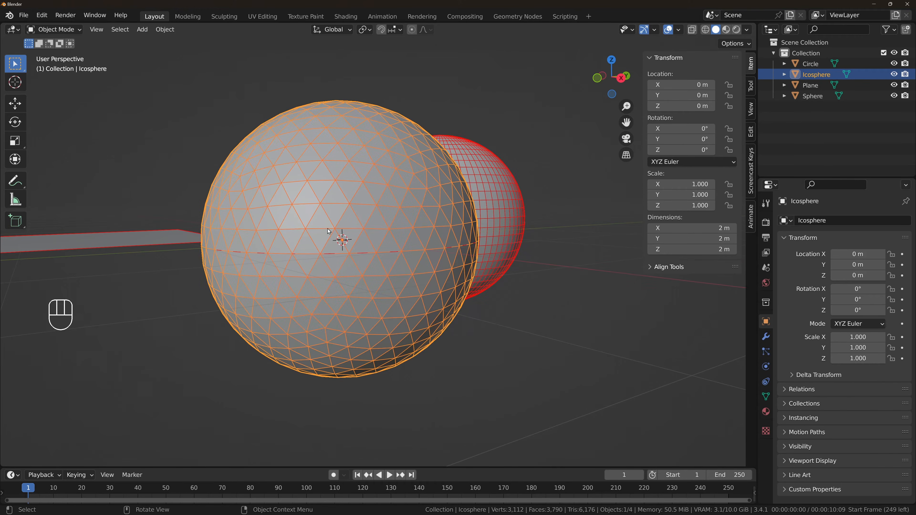
middle_drag(329, 232, 330, 275)
key(g)
click(211, 68)
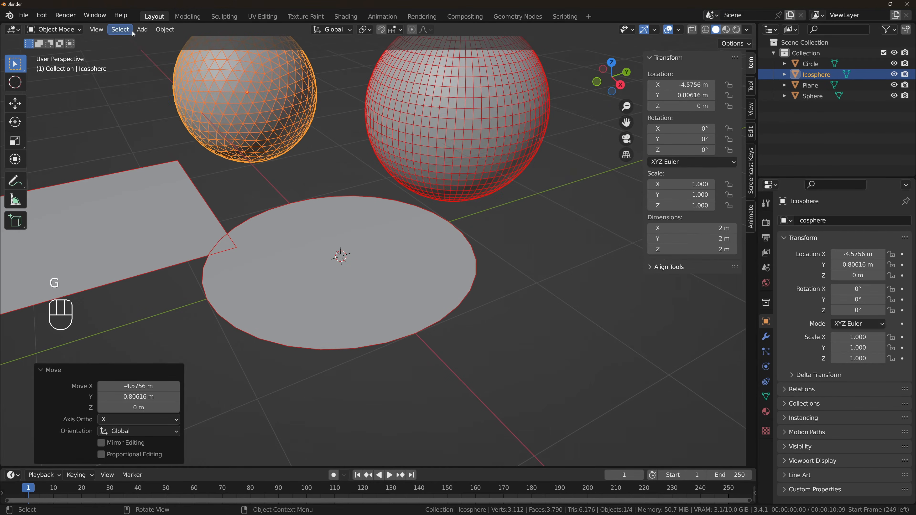
Add a cylinder mesh at the origin and set its vertices to 66.
click(142, 29)
mouse_move(181, 41)
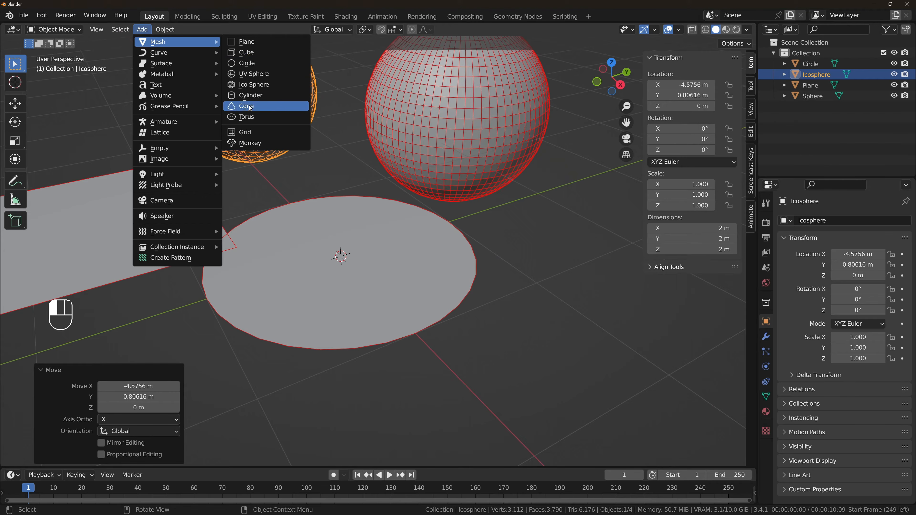
click(248, 96)
scroll(363, 305, down, 1)
drag(159, 330, 184, 330)
Move the cylinder away from the circle to about X 0.82 m, Y 2.64 m.
key(g)
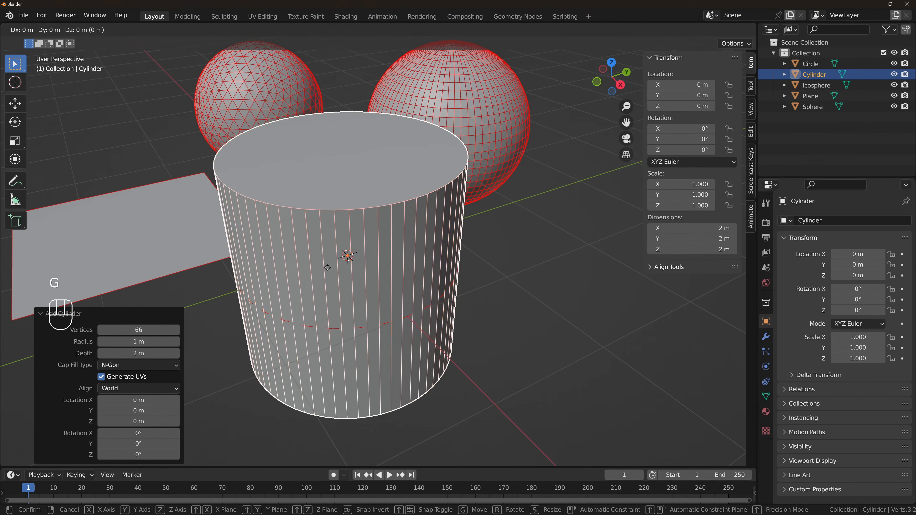
click(374, 74)
click(162, 30)
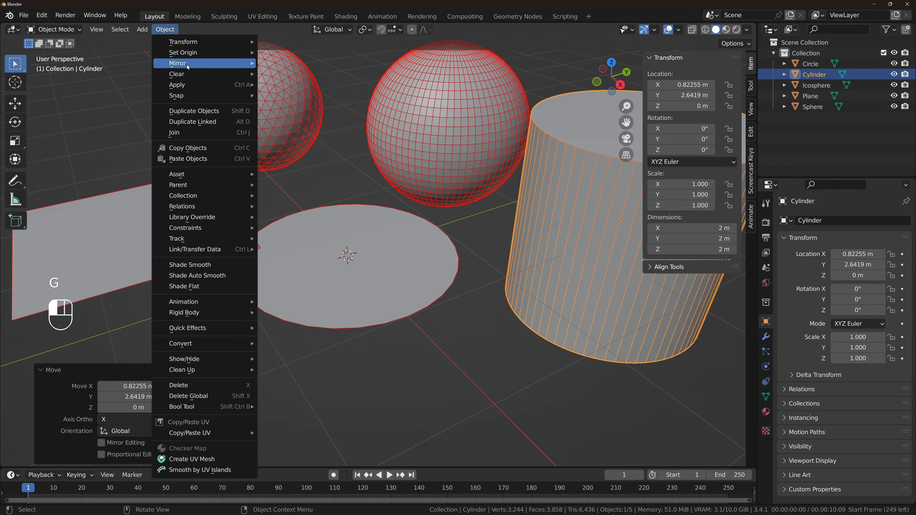
Add a monkey mesh at the origin and move it behind the cylinder to about Y 4.66 m.
mouse_move(144, 30)
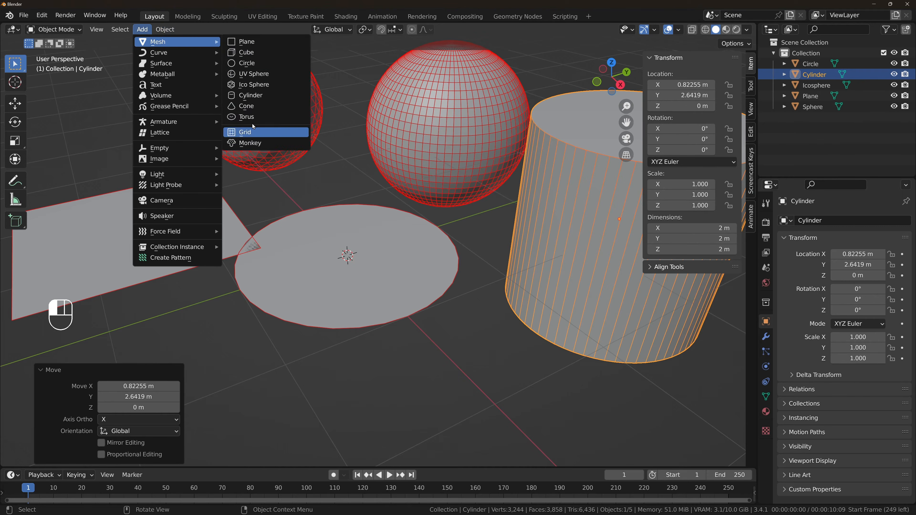
click(244, 143)
middle_drag(341, 273, 360, 252)
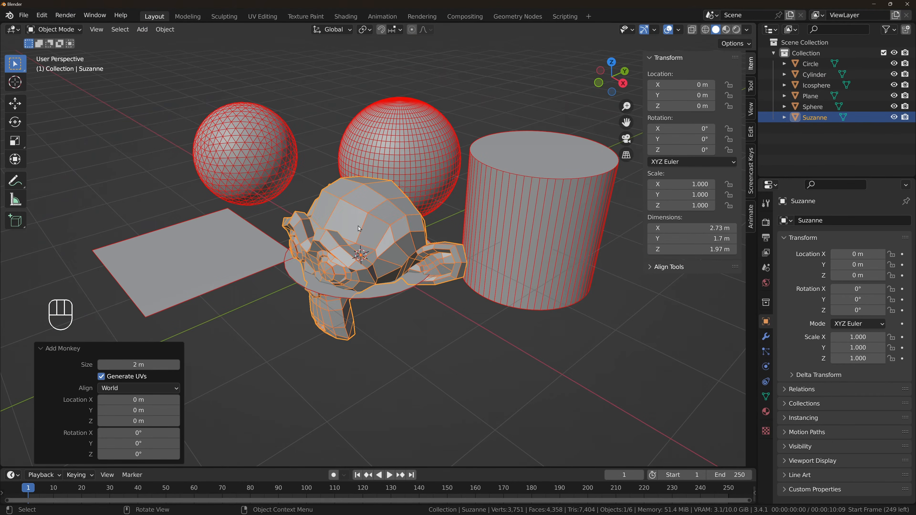
key(g)
click(240, 4)
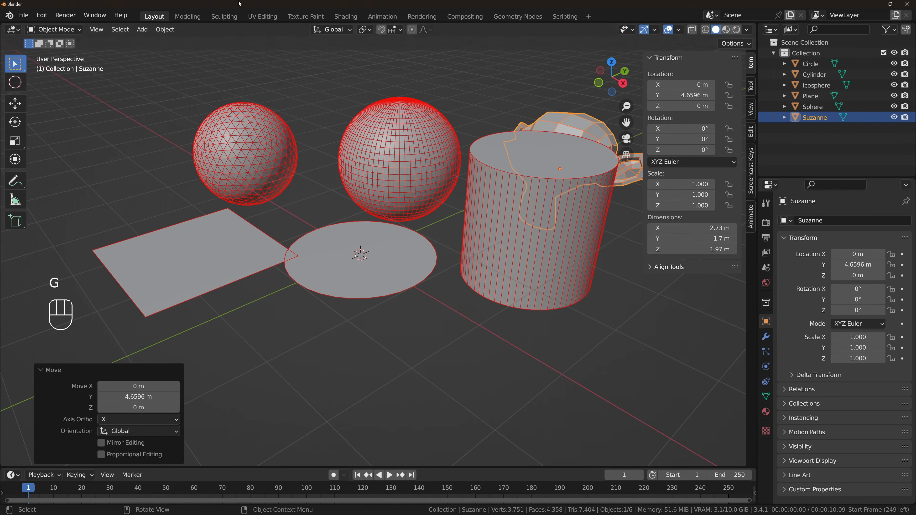
Add a Bezier circle curve and move it in front of the mesh circle to about X 1.94 m, Y -2.08 m.
click(120, 29)
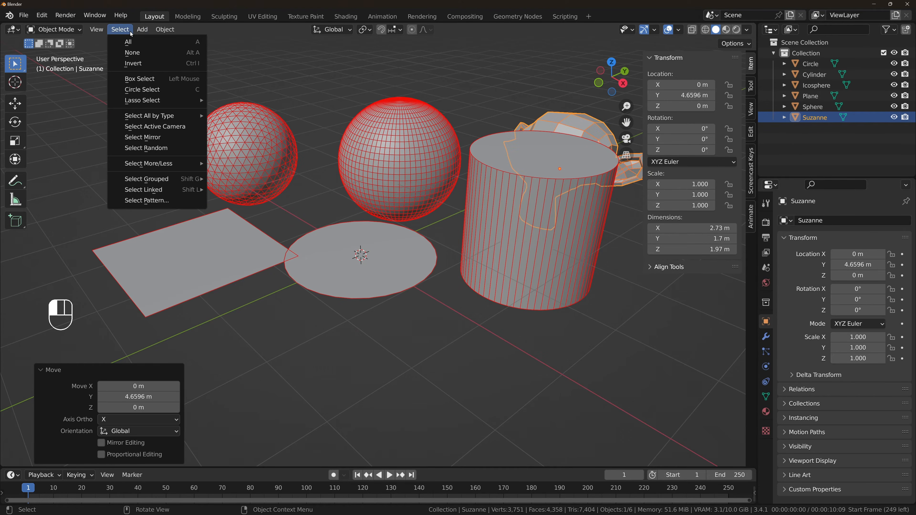
click(142, 29)
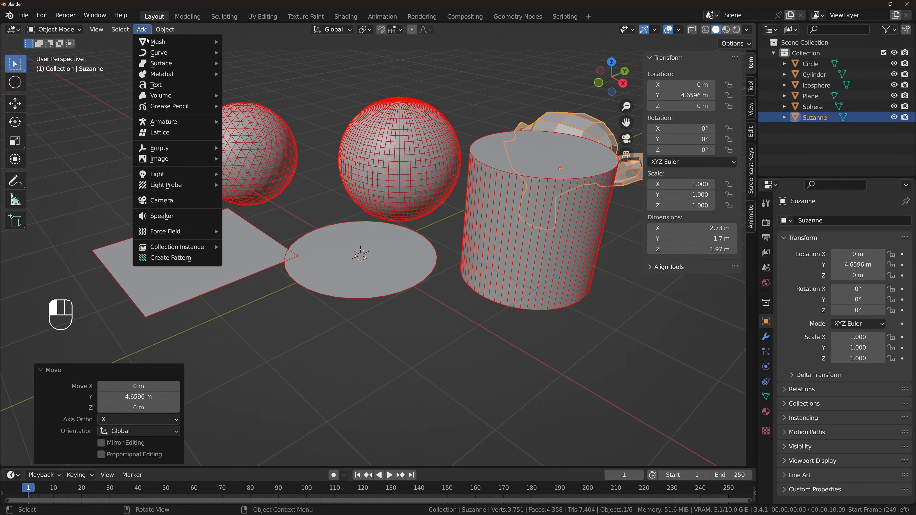
mouse_move(183, 43)
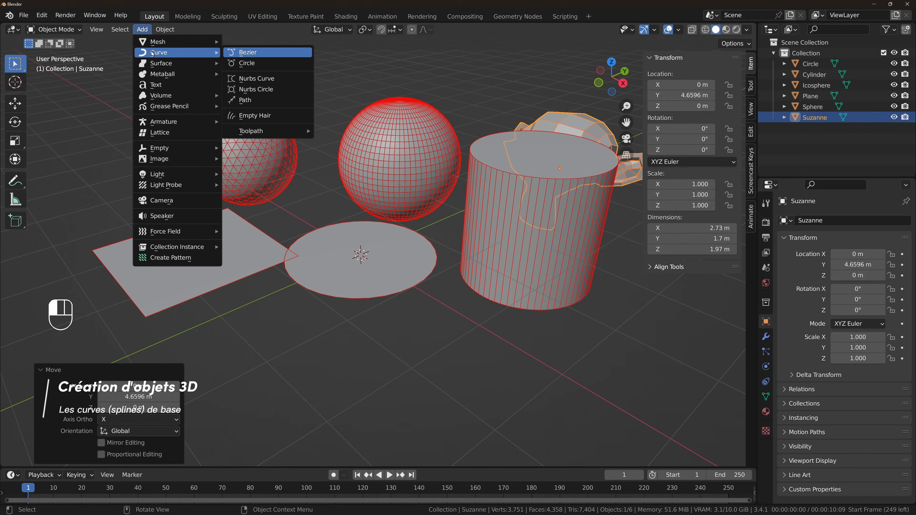
click(245, 64)
middle_drag(372, 255, 397, 259)
key(g)
click(362, 397)
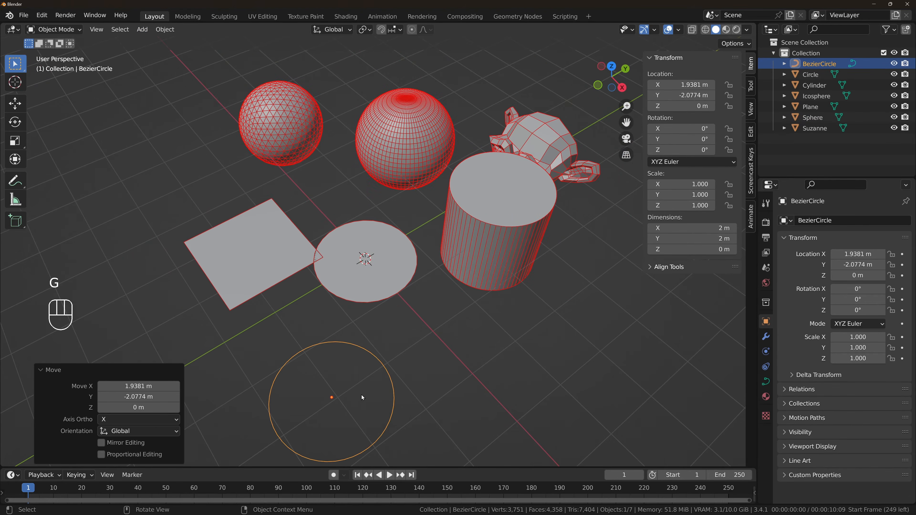
Enter Edit Mode on the Bezier circle and select its control point at local X -1 m.
shift+middle_drag(362, 397, 381, 285)
key(Tab)
click(291, 232)
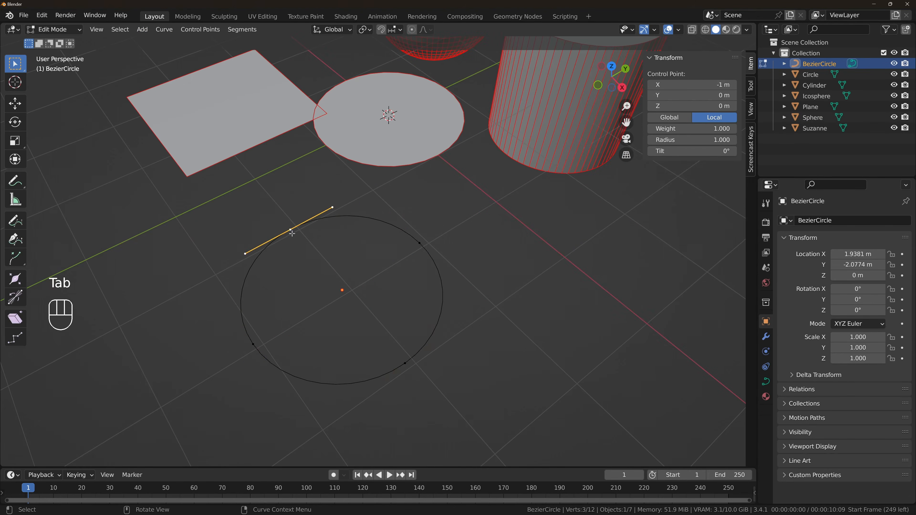
Try moving the selected control point inward and outward within the horizontal XY plane.
key(g)
key(shift+z)
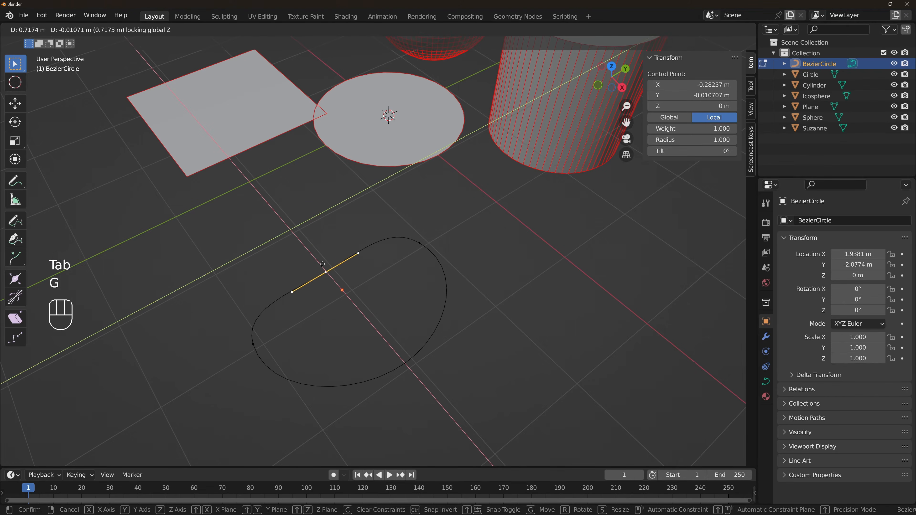
right_click(355, 279)
scroll(376, 275, up, 3)
shift+middle_drag(376, 275, 422, 182)
scroll(384, 225, up, 2)
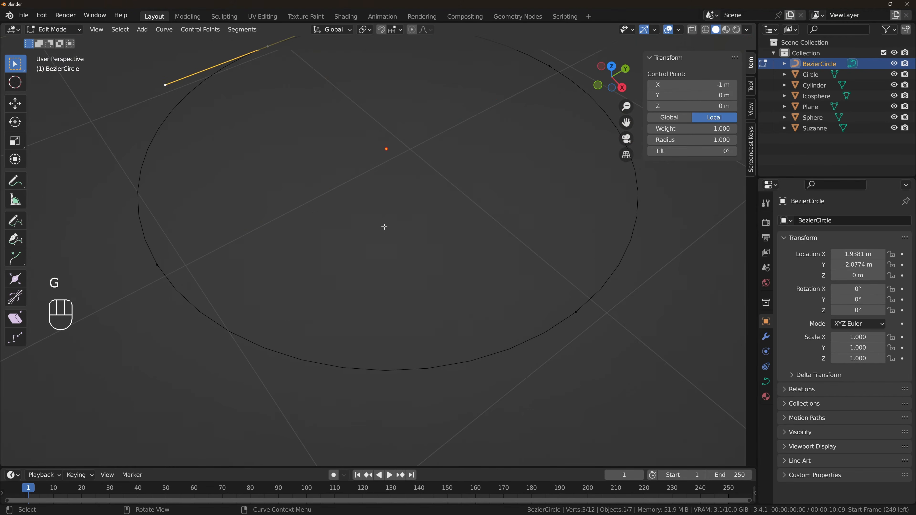
shift+middle_drag(388, 223, 372, 256)
scroll(286, 180, down, 2)
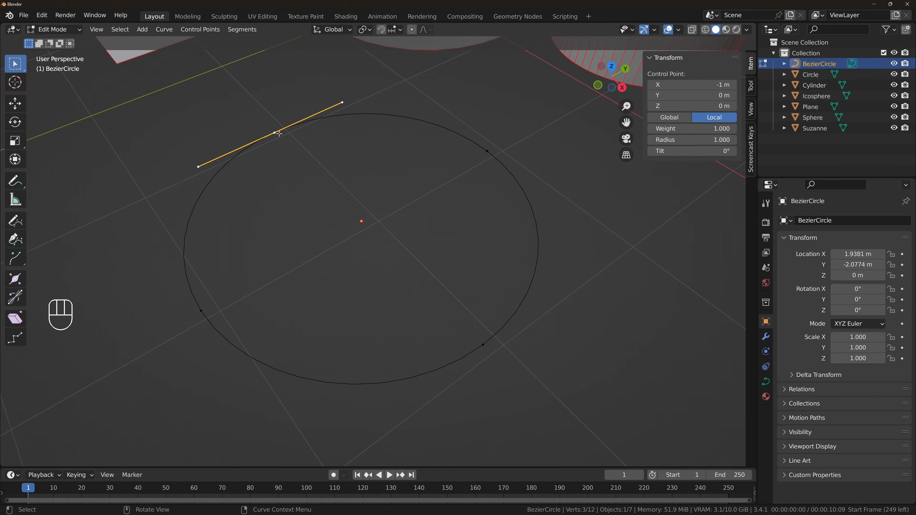
key(g)
key(shift+z)
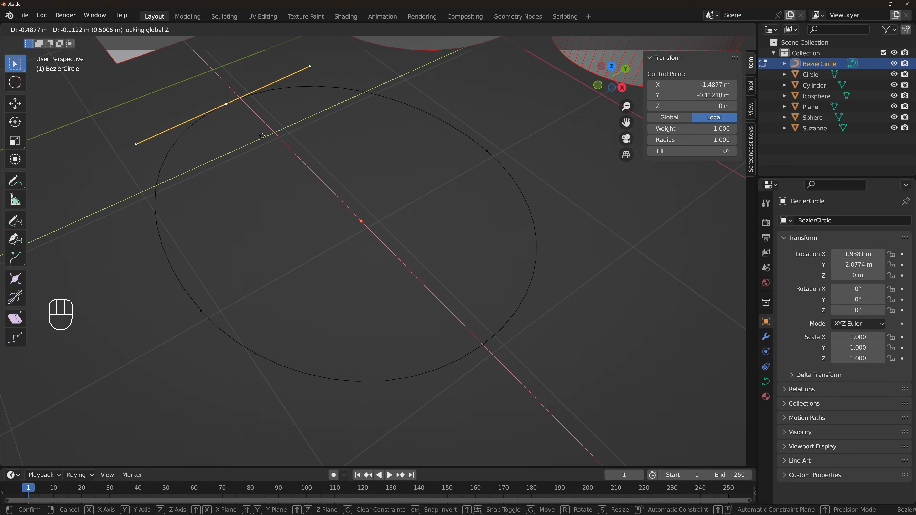
right_click(456, 148)
Select the control points at local Y 1 m and X -1 m and delete the segment between them.
click(485, 146)
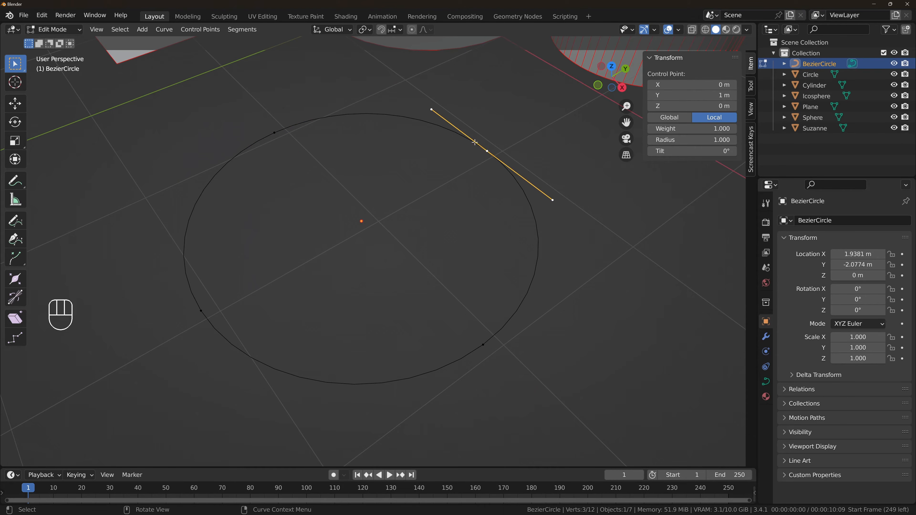
shift+click(291, 127)
key(Delete)
click(340, 149)
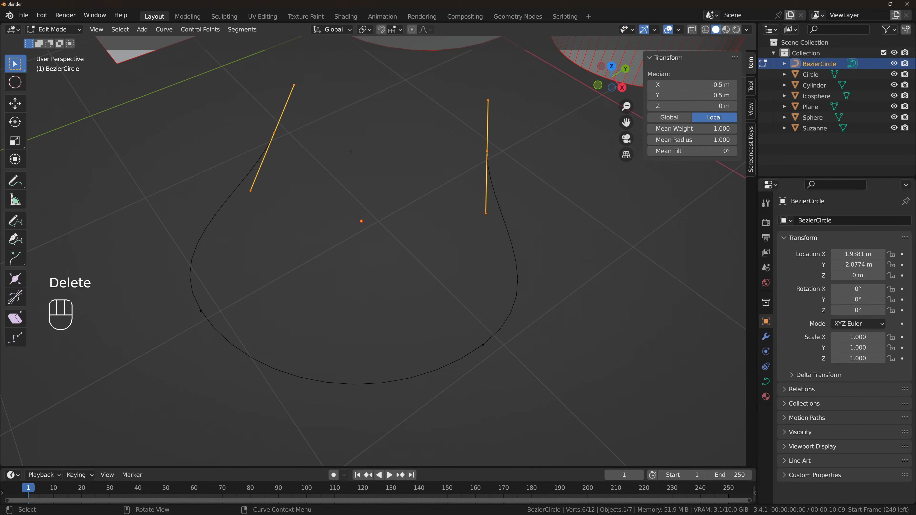
Move the inner handle of the open end point at X -1 m to about local X -1.10 m, Y -0.41 m.
click(275, 142)
click(252, 194)
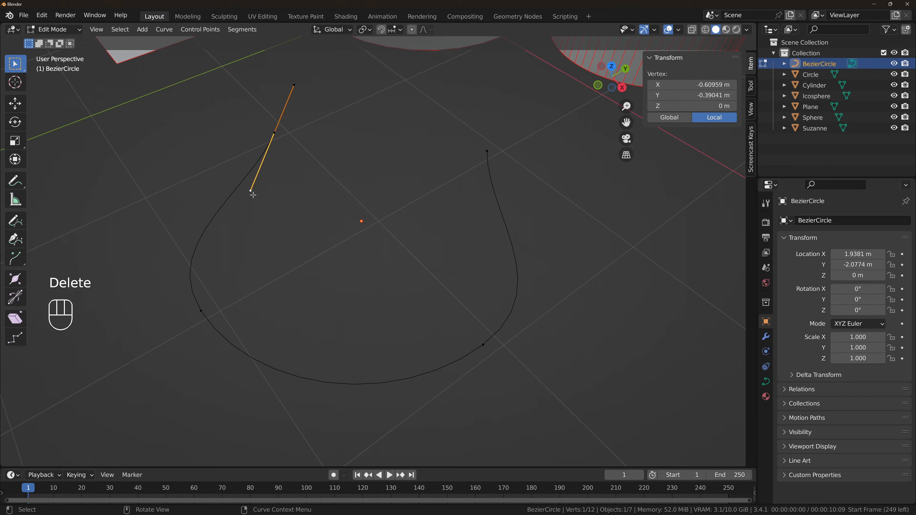
key(g)
right_click(207, 136)
key(g)
click(288, 144)
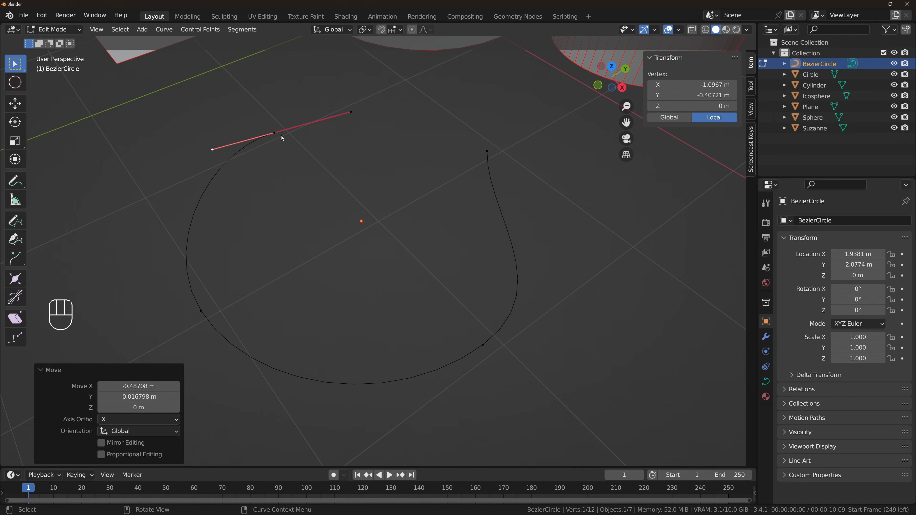
key(Tab)
right_click(282, 137)
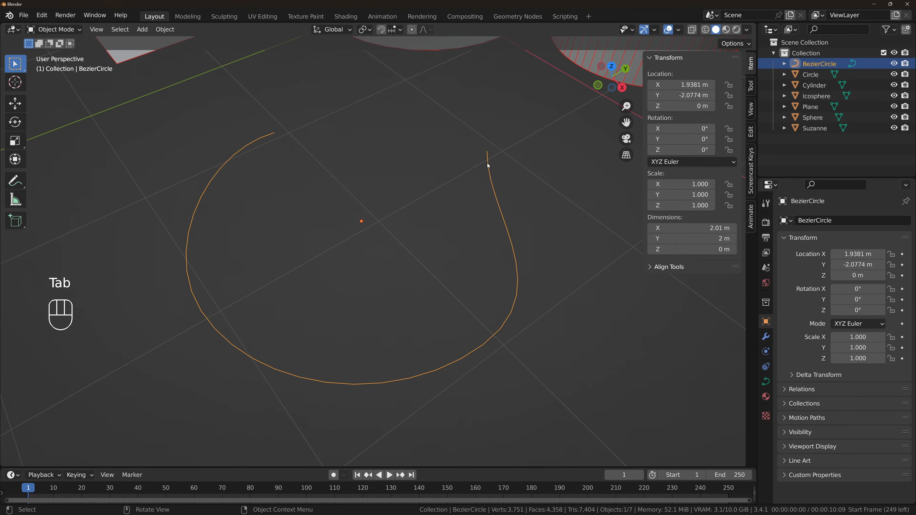
right_click(489, 166)
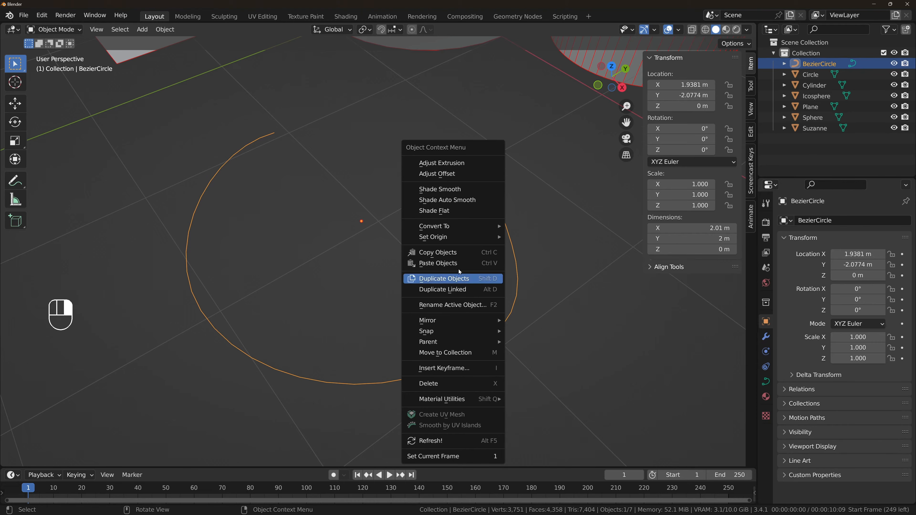
right_click(256, 142)
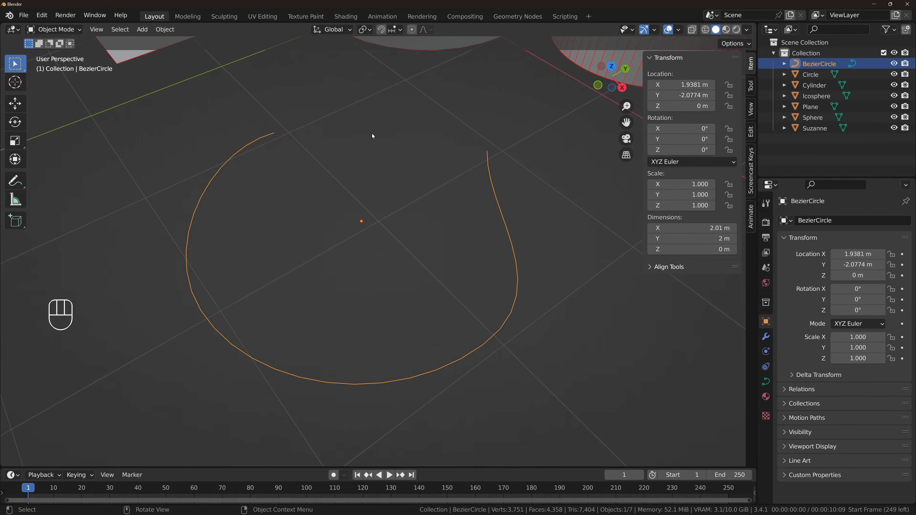
key(Tab)
right_click(275, 137)
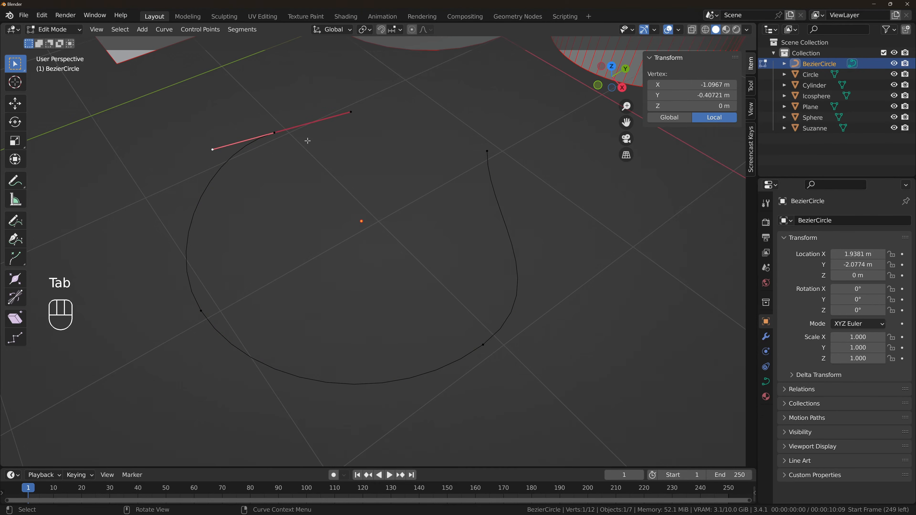
Select all control points of the curve and set the spline type to Poly.
key(a)
right_click(276, 138)
mouse_move(276, 140)
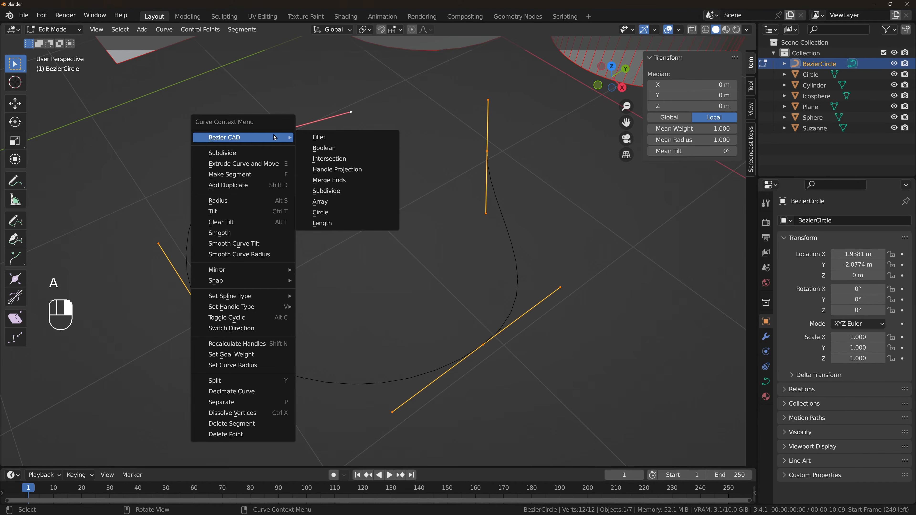
mouse_move(236, 297)
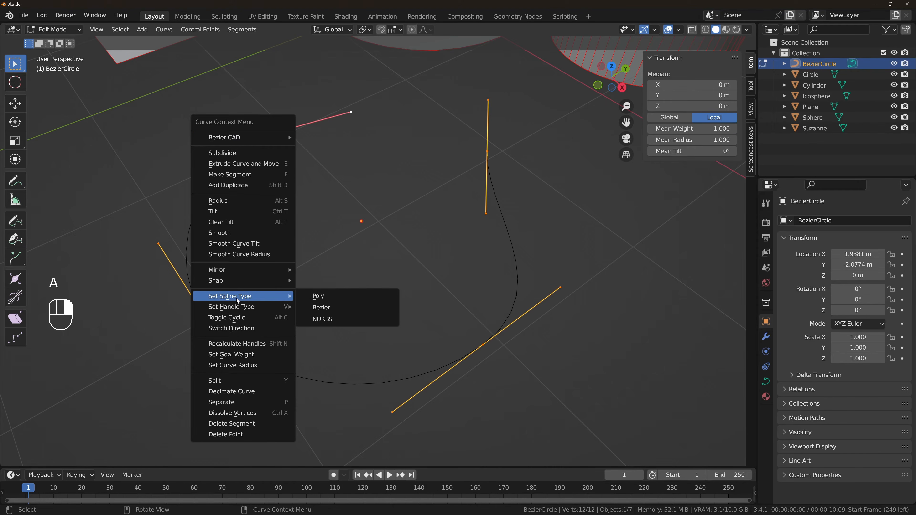
click(343, 298)
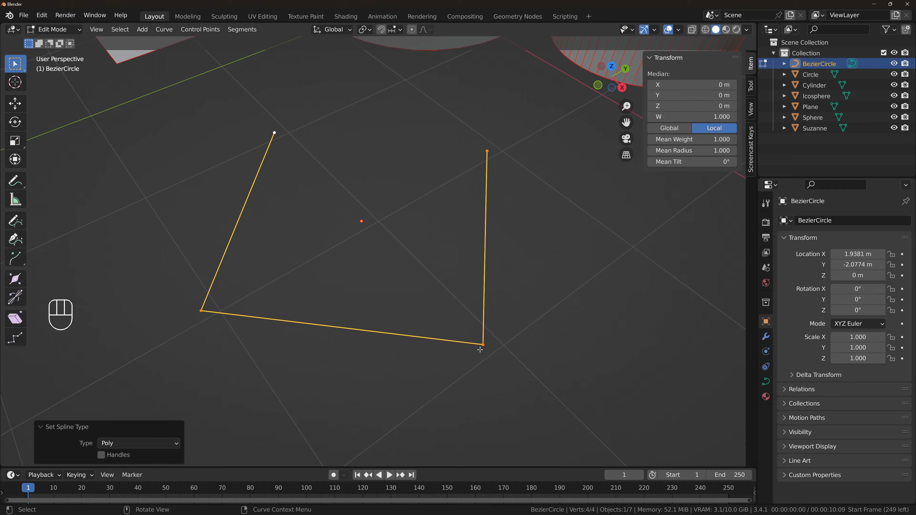
Convert the straight-segment curve back to the Bezier spline type.
right_click(287, 139)
mouse_move(263, 198)
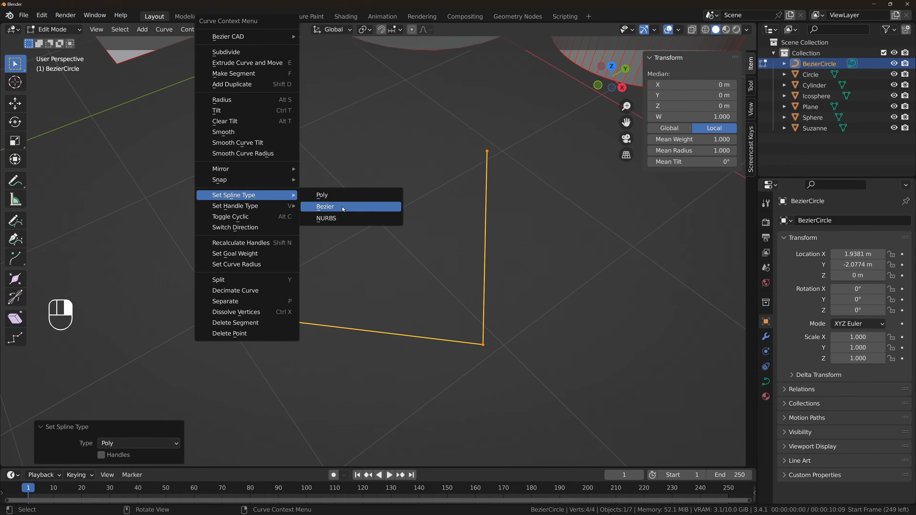
click(342, 207)
Try bending the curve by moving one handle each of two neighbouring control points within the XY plane.
click(254, 181)
key(g)
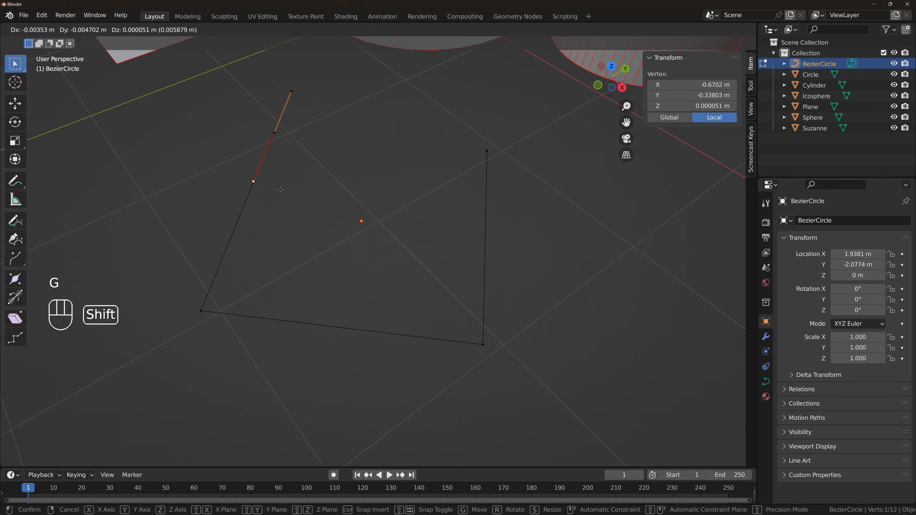
key(shift+z)
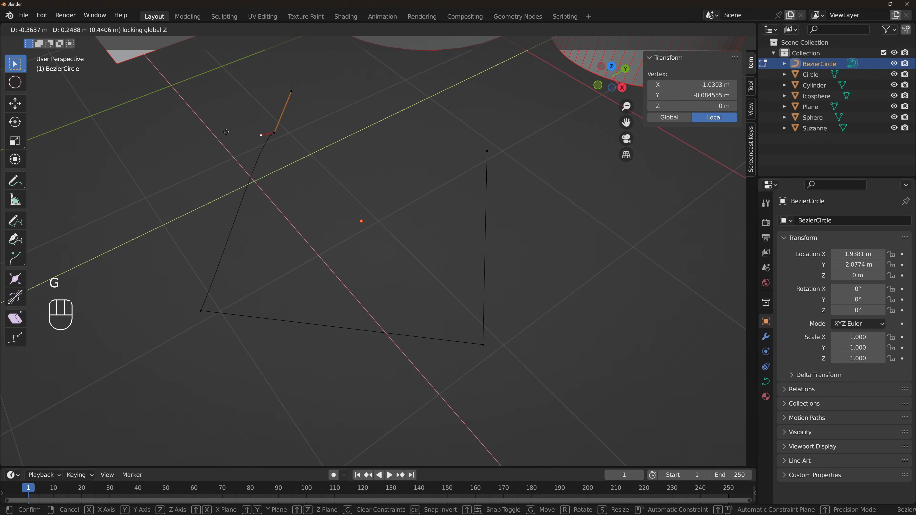
right_click(335, 217)
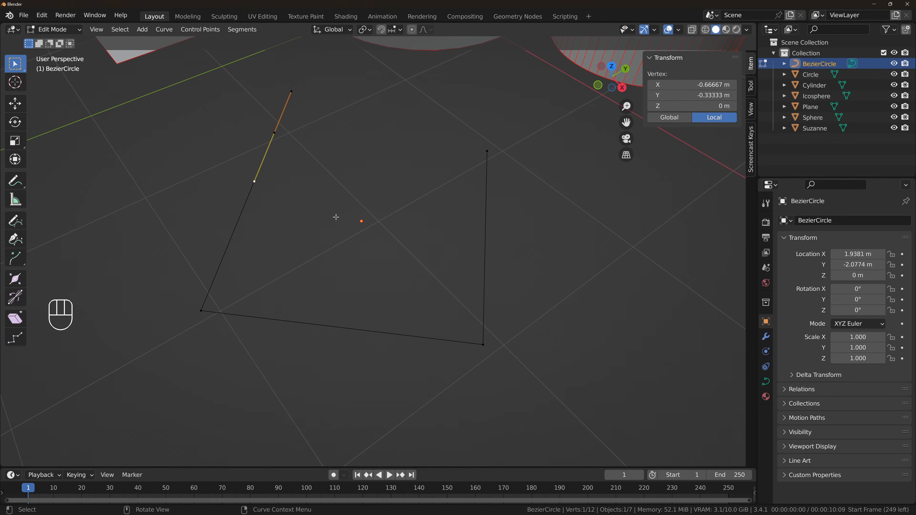
click(216, 320)
middle_drag(311, 329, 390, 276)
scroll(399, 264, up, 2)
scroll(390, 276, down, 4)
click(296, 258)
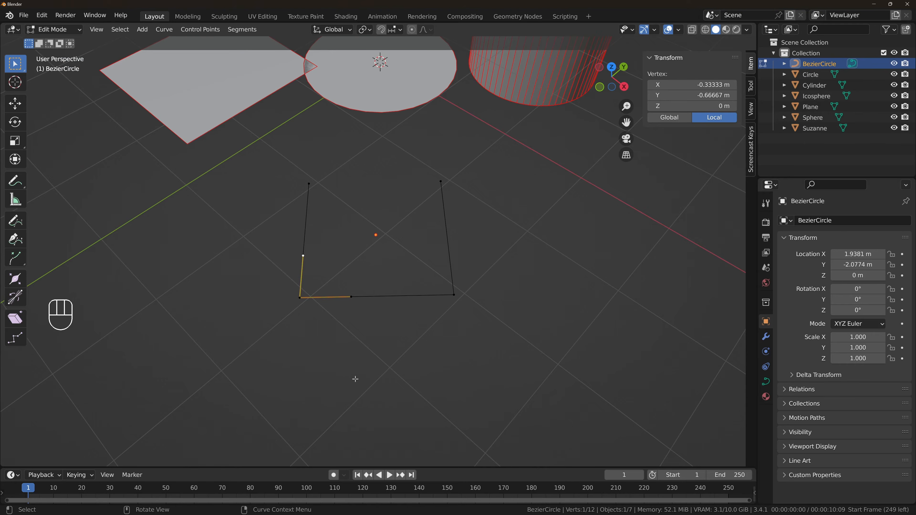
key(g)
key(shift+z)
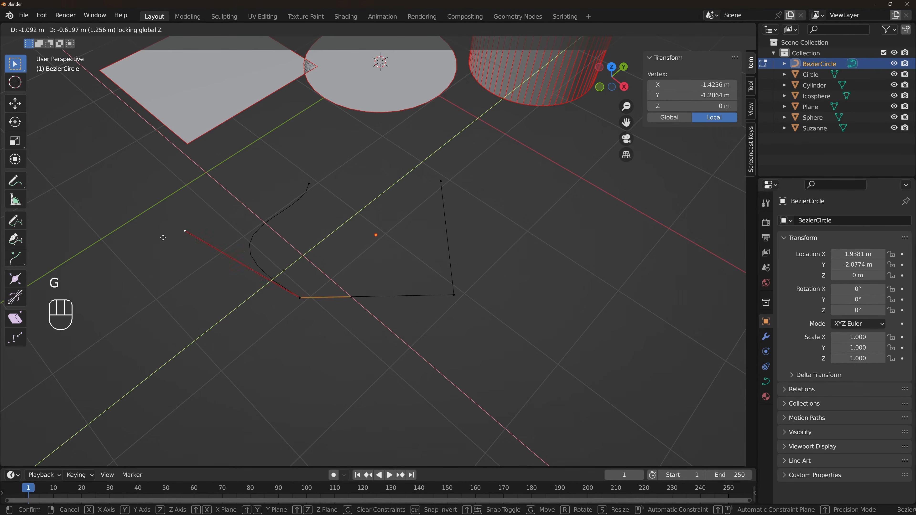
right_click(295, 299)
Select all control points of the curve and set their handle type to Automatic.
key(a)
right_click(296, 300)
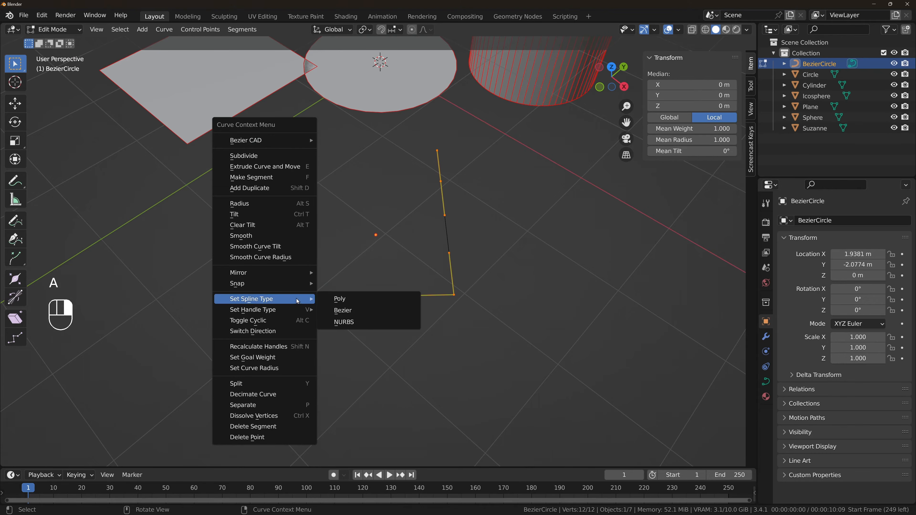
right_click(305, 296)
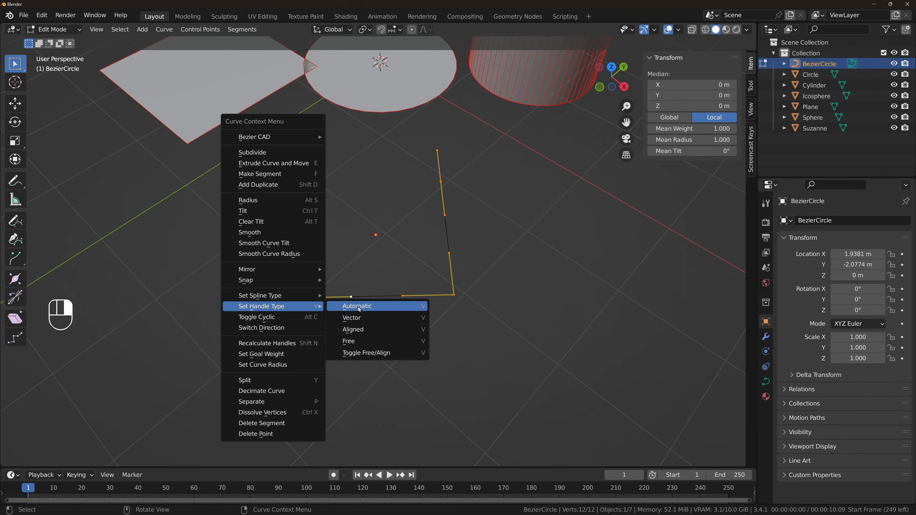
click(371, 306)
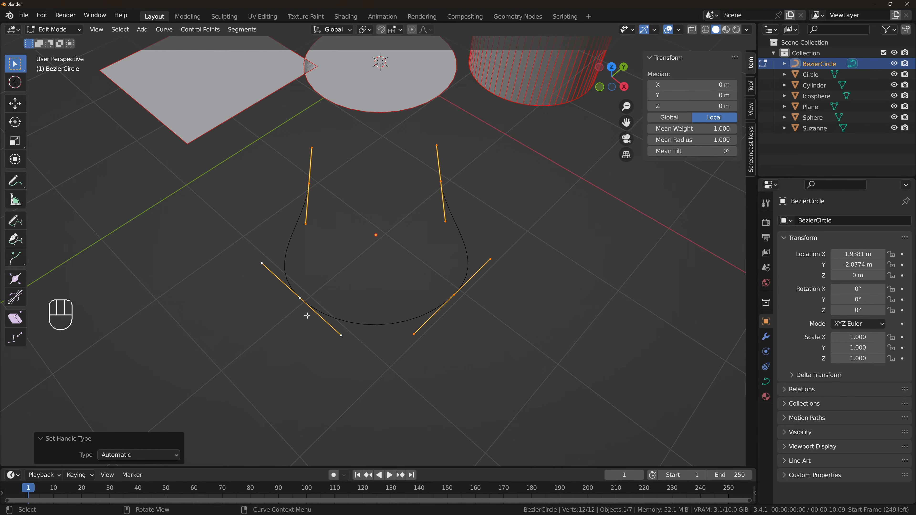
click(340, 335)
key(f)
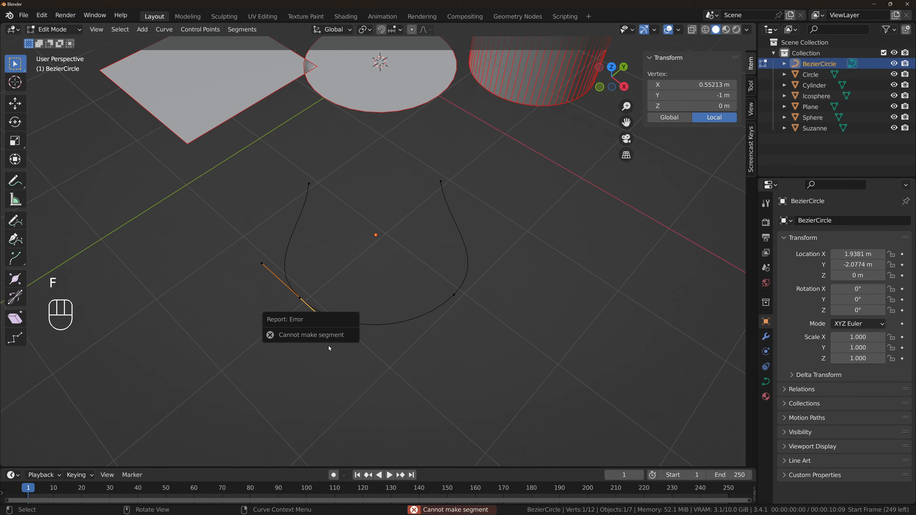
click(300, 298)
key(g)
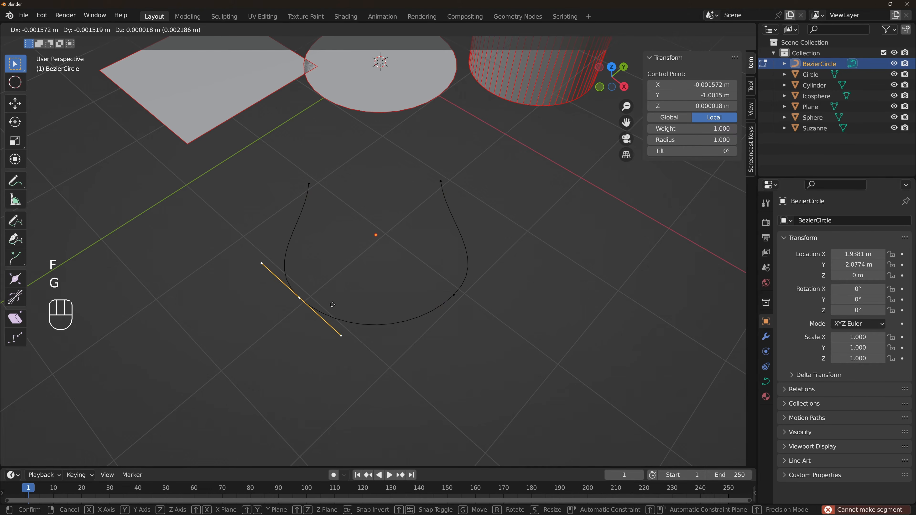
right_click(312, 298)
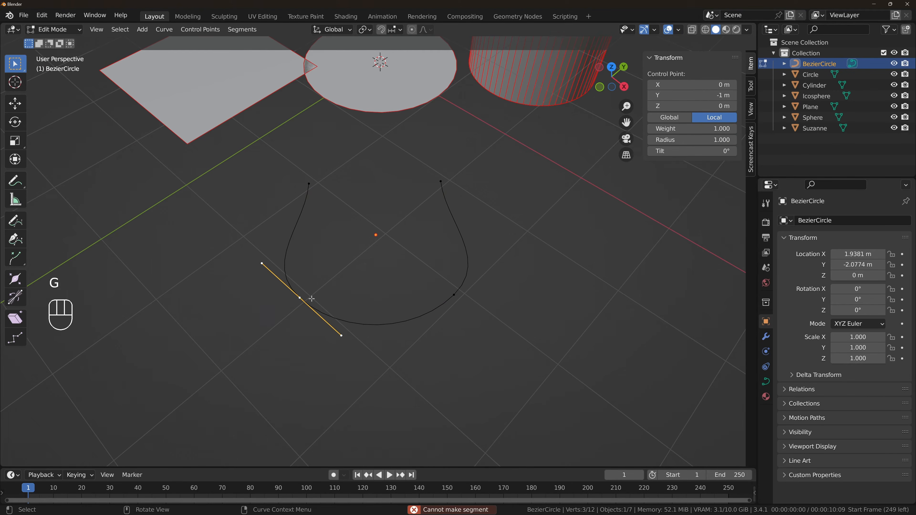
Set the handle type of the control point at Y -1 m to Vector and try moving one of its handles within the XY plane.
right_click(312, 299)
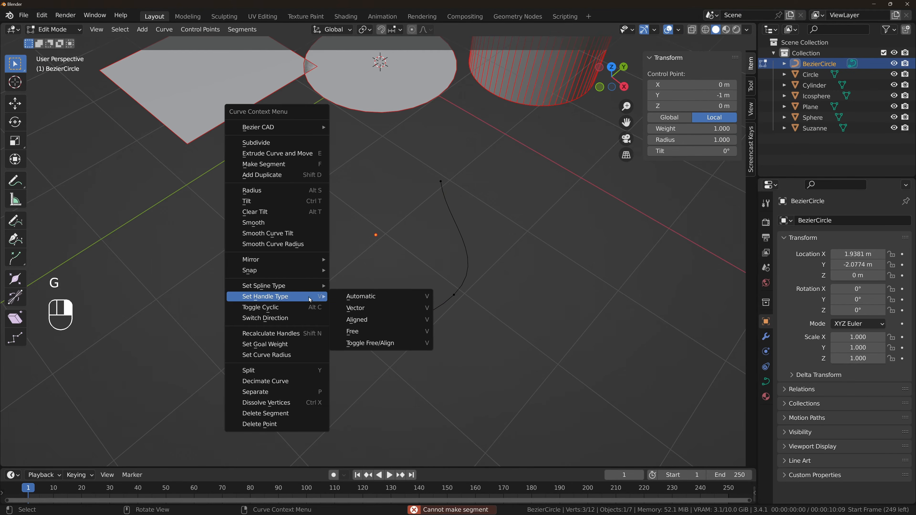
click(363, 314)
click(351, 296)
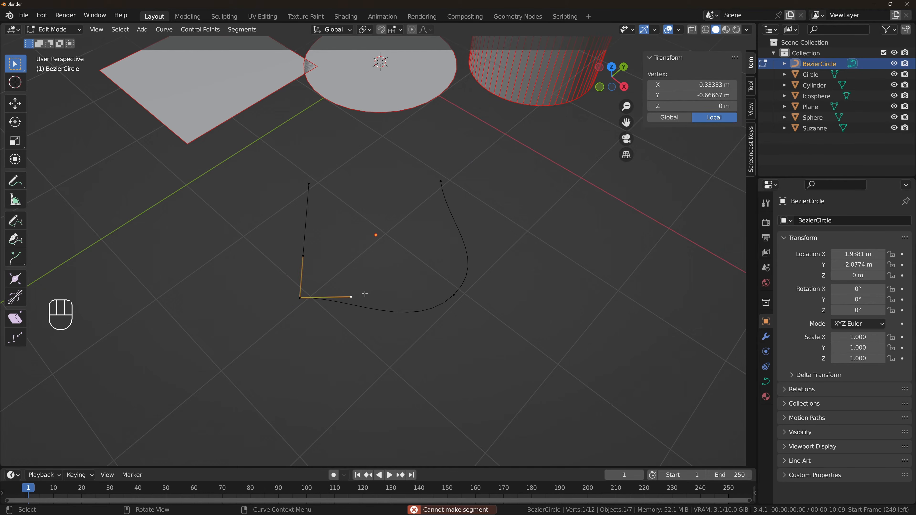
key(g)
key(shift+z)
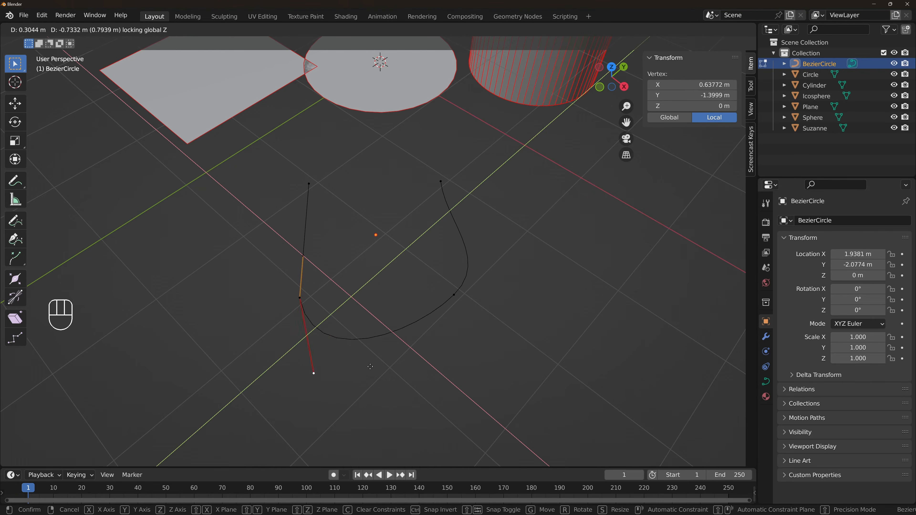
right_click(329, 303)
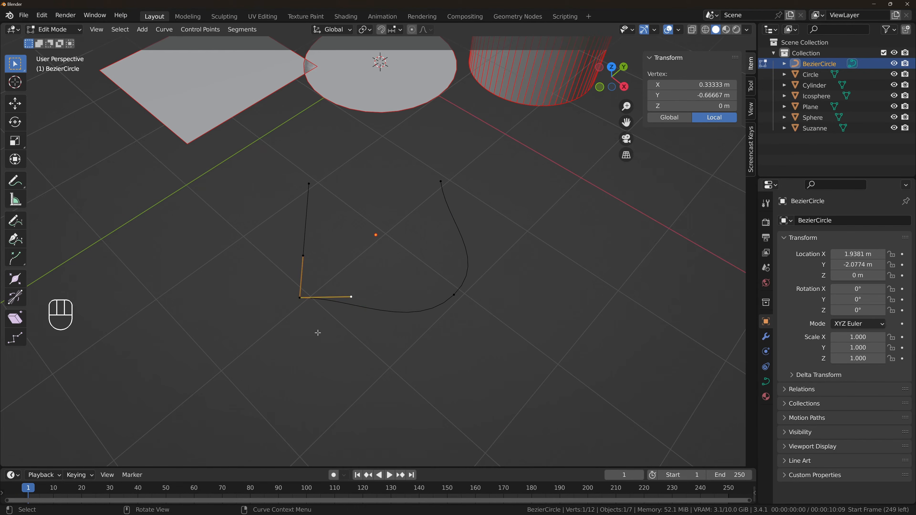
click(453, 296)
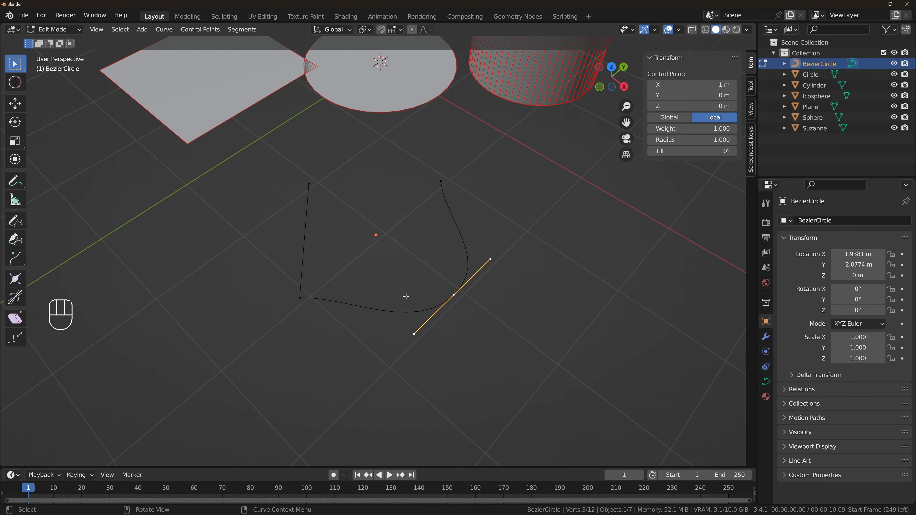
middle_drag(406, 296, 364, 269)
key(Tab)
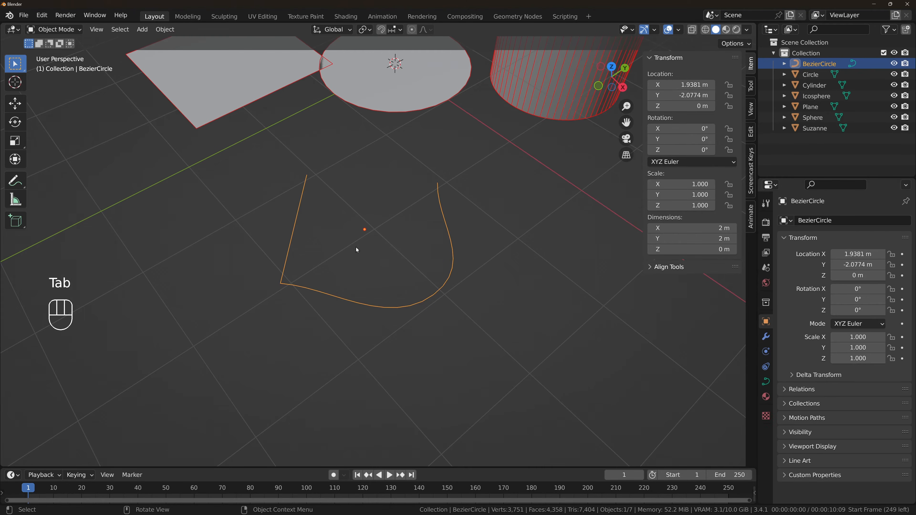
click(142, 30)
click(142, 29)
click(162, 54)
click(345, 215)
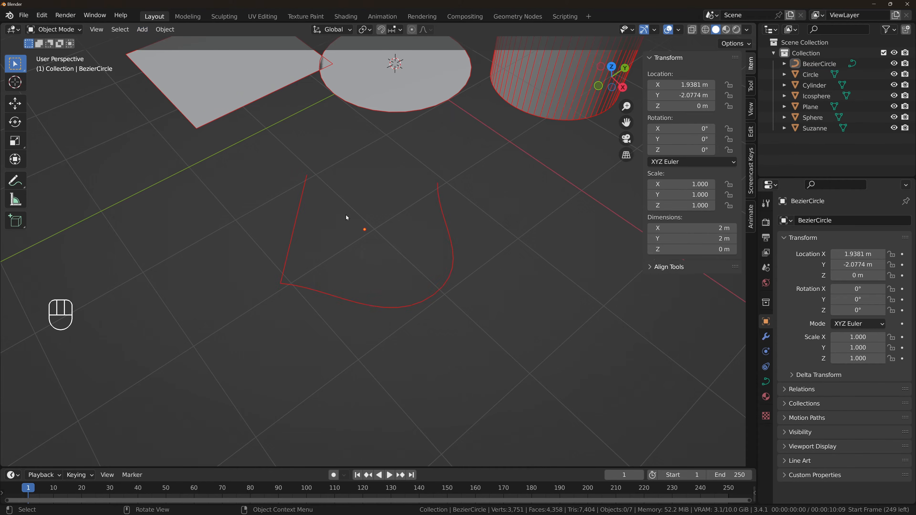
Delete all vertices of the Bezier circle in Edit Mode.
key(Tab)
key(a)
key(Delete)
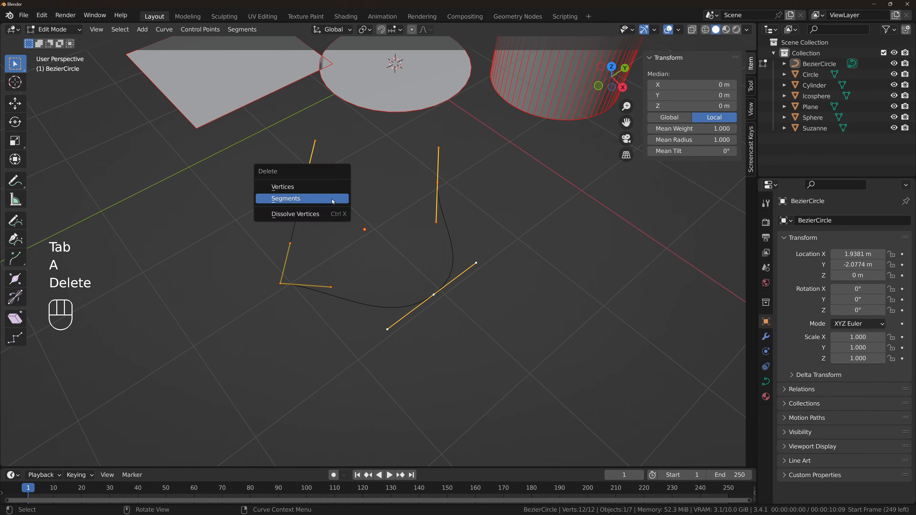
click(331, 187)
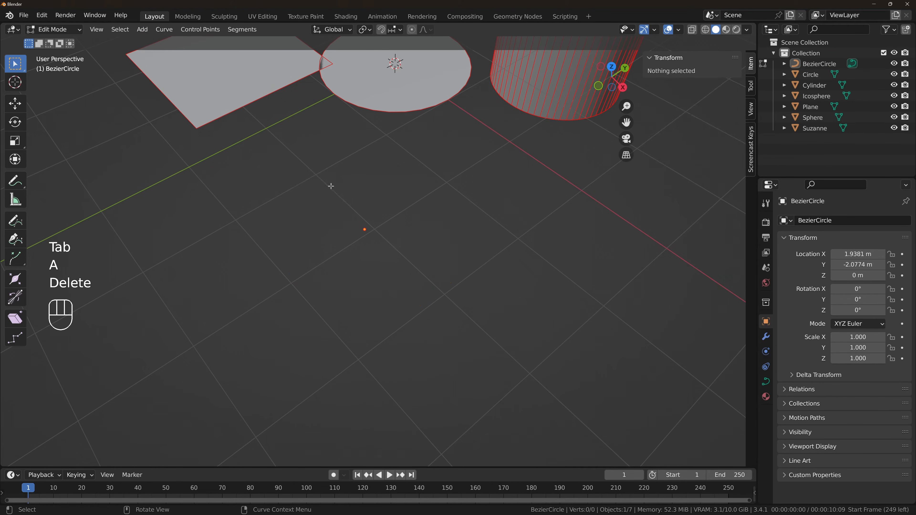
click(17, 181)
mouse_move(393, 165)
mouse_down()
mouse_move(337, 256)
mouse_move(423, 400)
mouse_move(455, 222)
mouse_up()
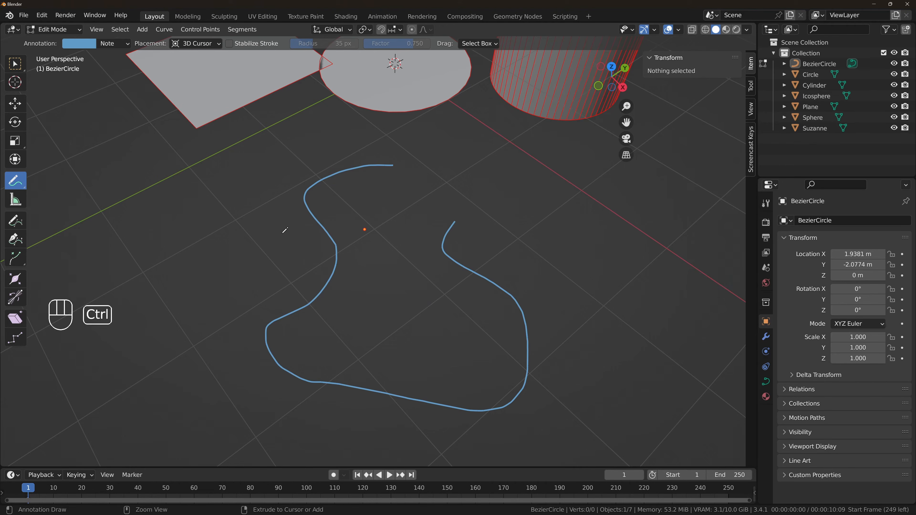
key(ctrl+z)
key(ctrl+a)
Draw a winding, open freehand Bezier curve around the object's origin with the Draw tool.
click(19, 224)
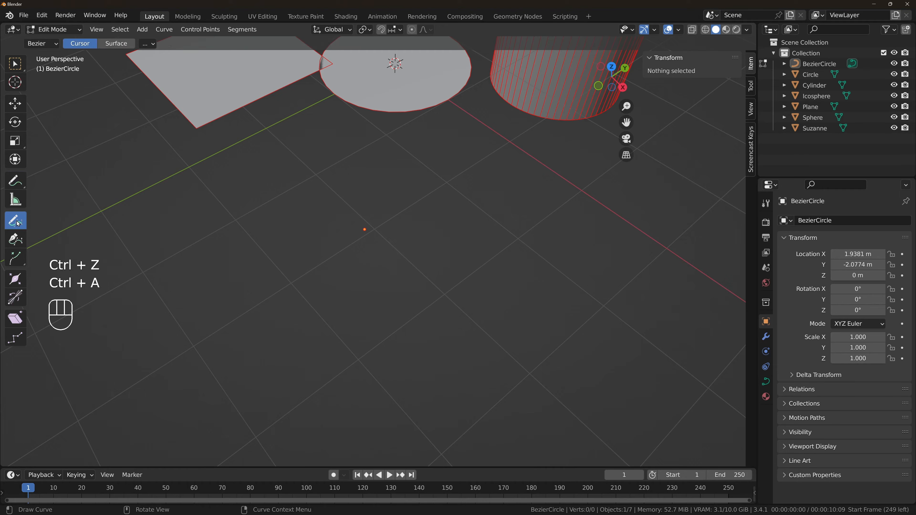
click(370, 180)
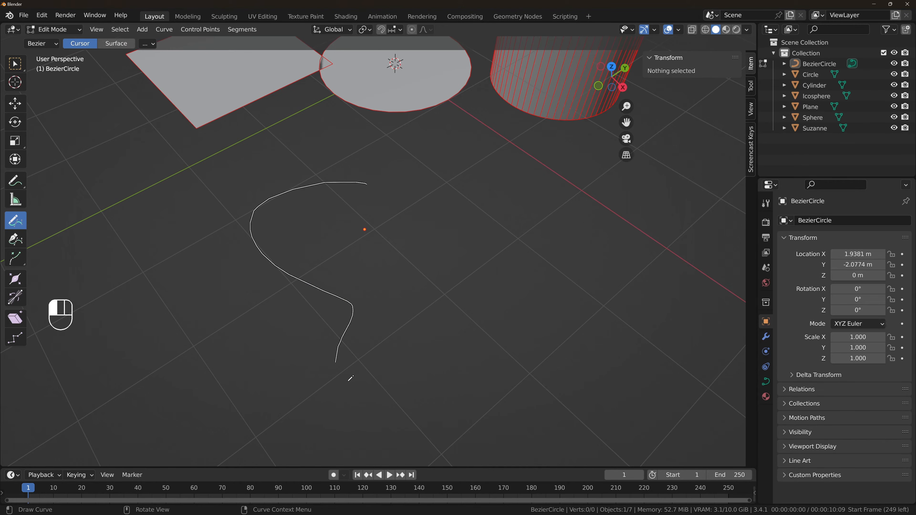
drag(349, 379, 479, 227)
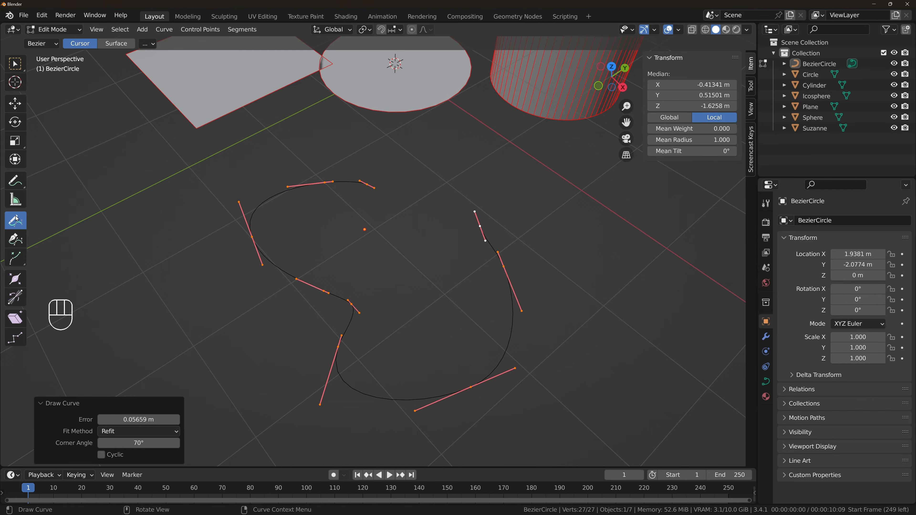
Extend both ends of the freehand curve at once with the Curve Pen, adding three control points joined by straight segments to each end.
click(15, 239)
click(389, 136)
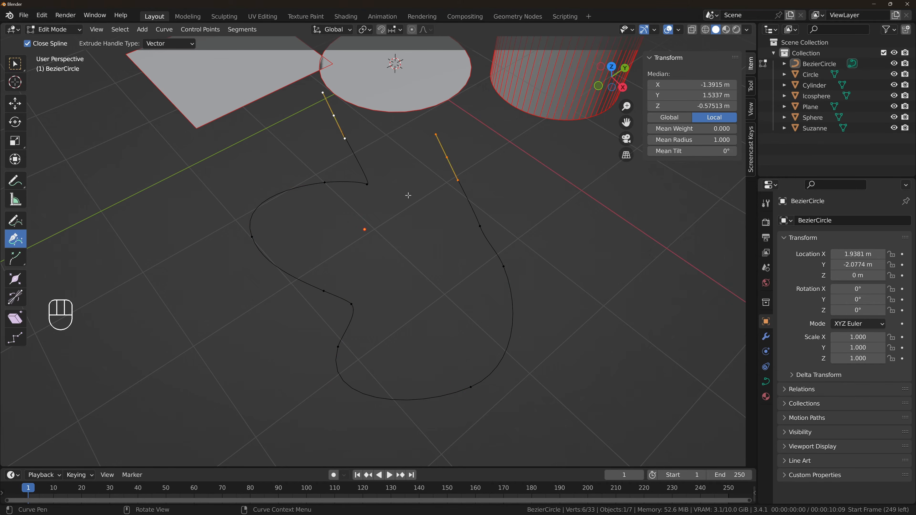
drag(221, 147, 189, 186)
drag(159, 243, 184, 281)
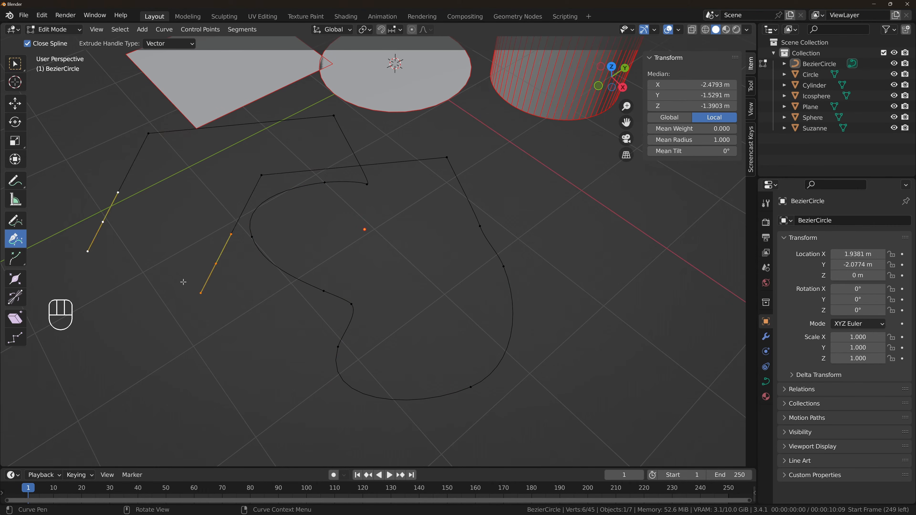
key(Tab)
key(Tab)
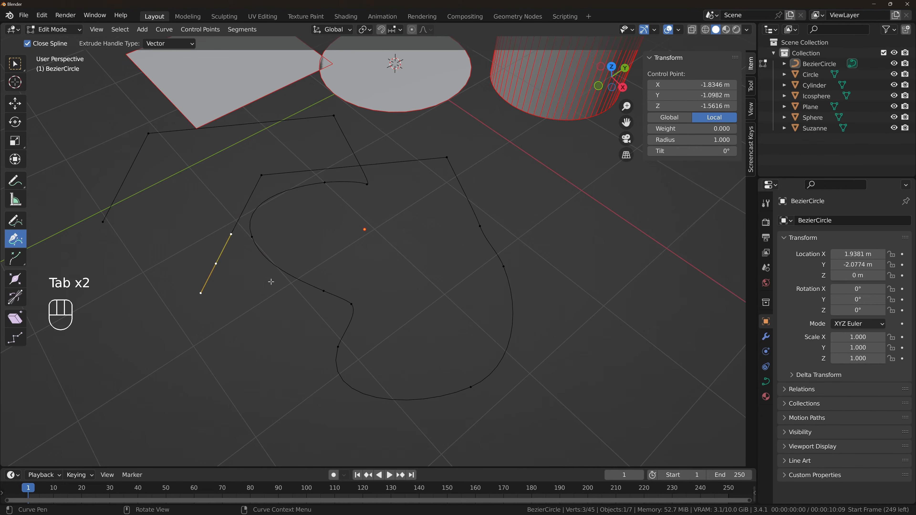
Continue one end of the curve with two straight-segment points and three curved points using the Curve Pen, and return to Object Mode.
click(259, 331)
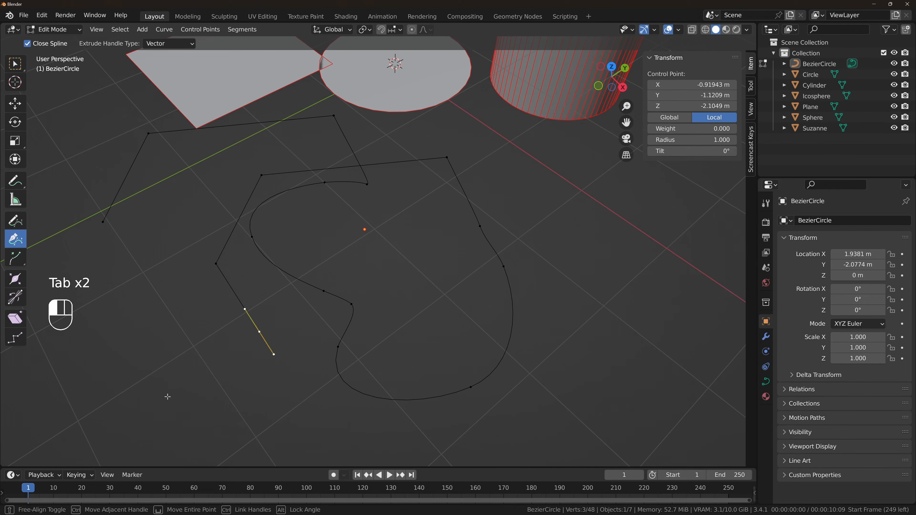
click(167, 397)
drag(153, 321, 102, 313)
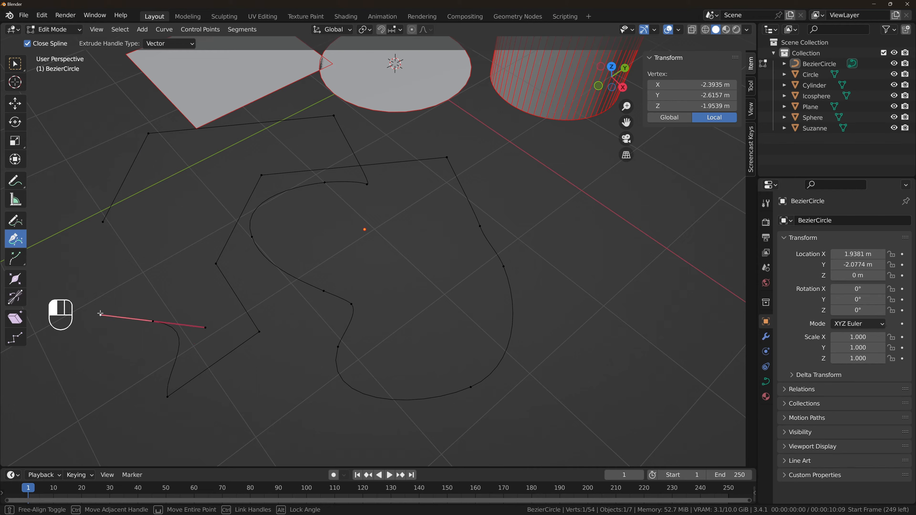
drag(150, 263, 182, 267)
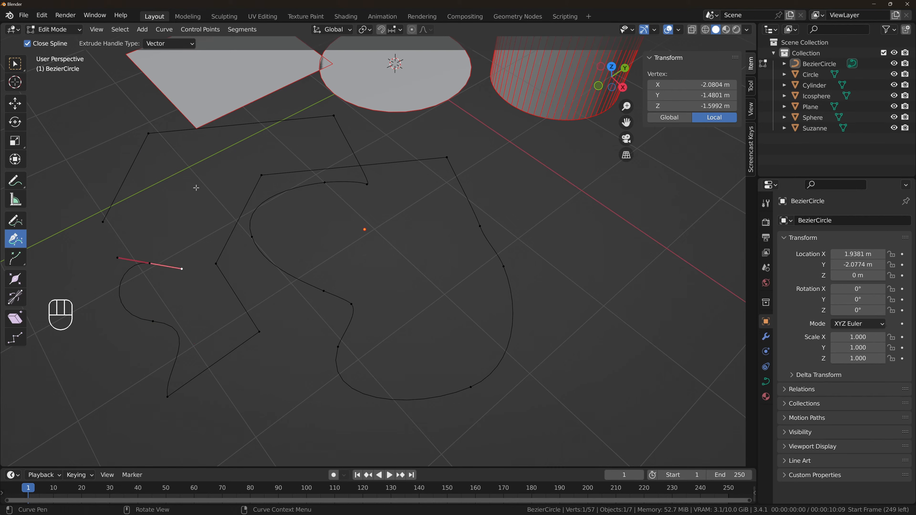
drag(202, 179, 154, 194)
key(Tab)
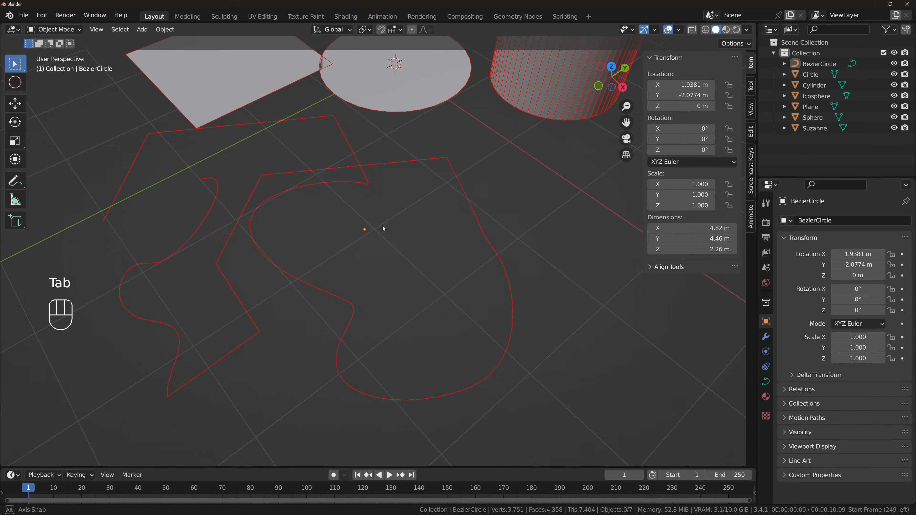
middle_drag(383, 226, 268, 165)
key(Tab)
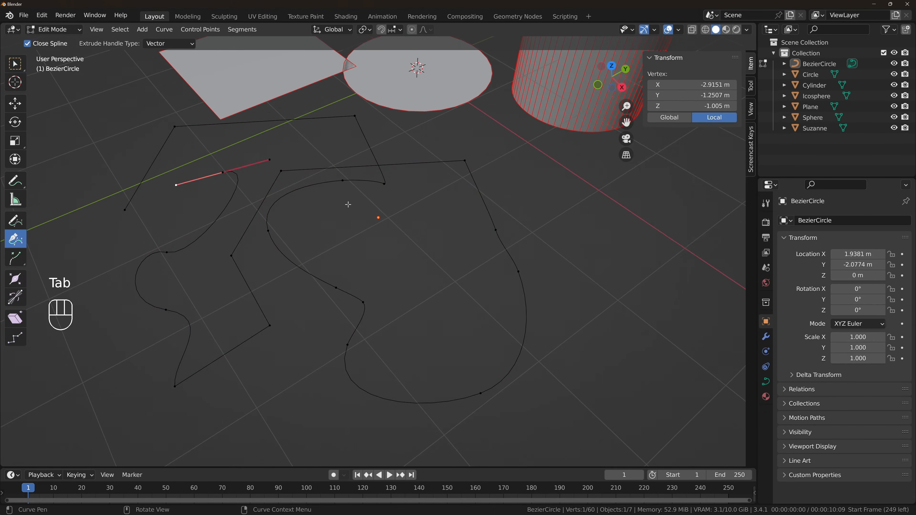
key(Tab)
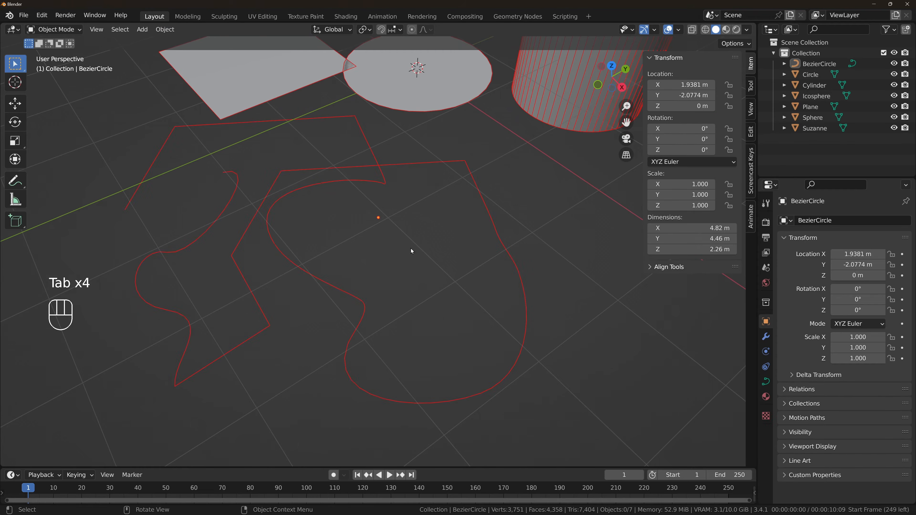
click(145, 31)
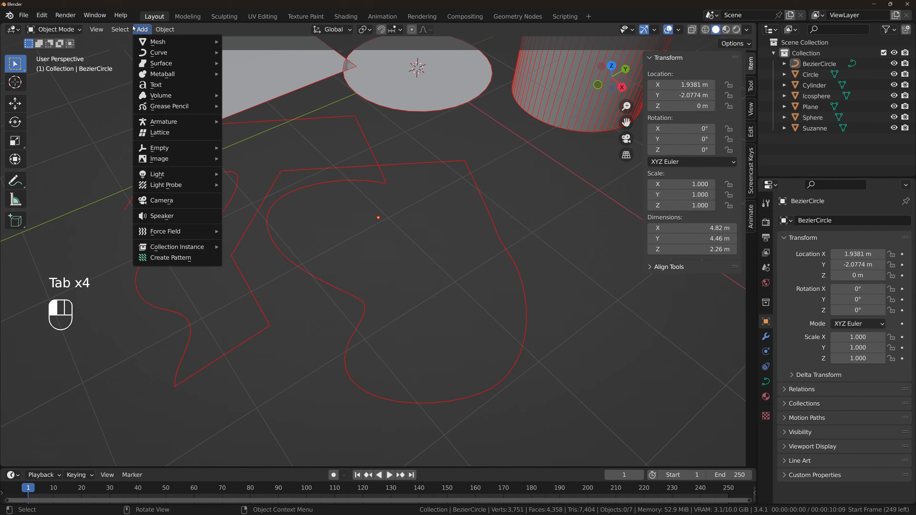
mouse_move(144, 31)
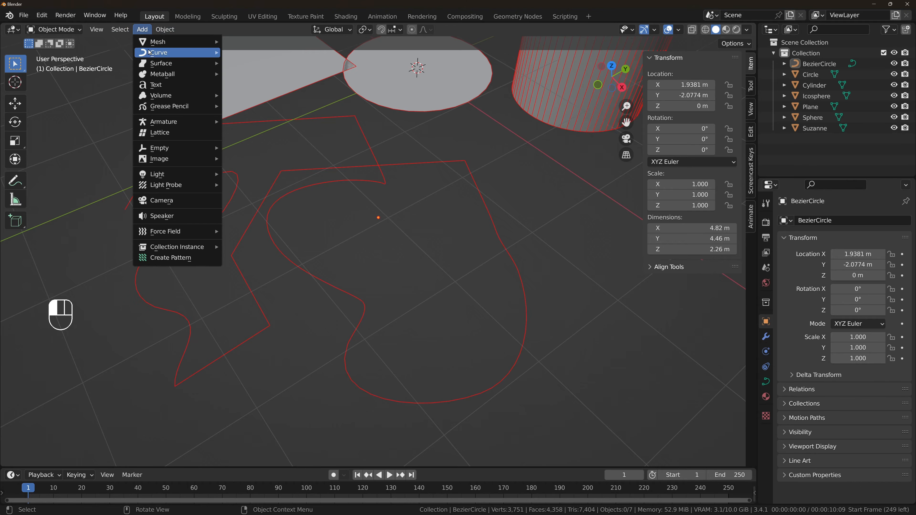
mouse_move(158, 52)
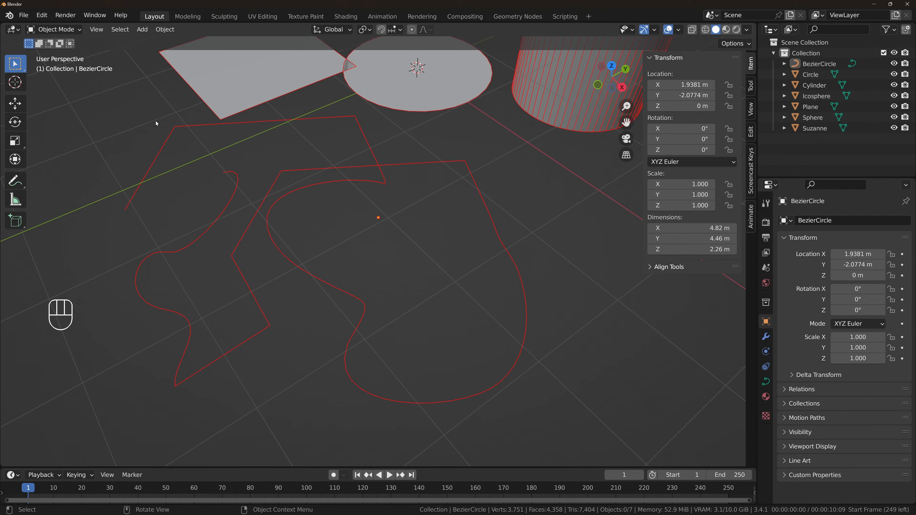
Add an empty of the Plain Axes type to the scene.
click(142, 29)
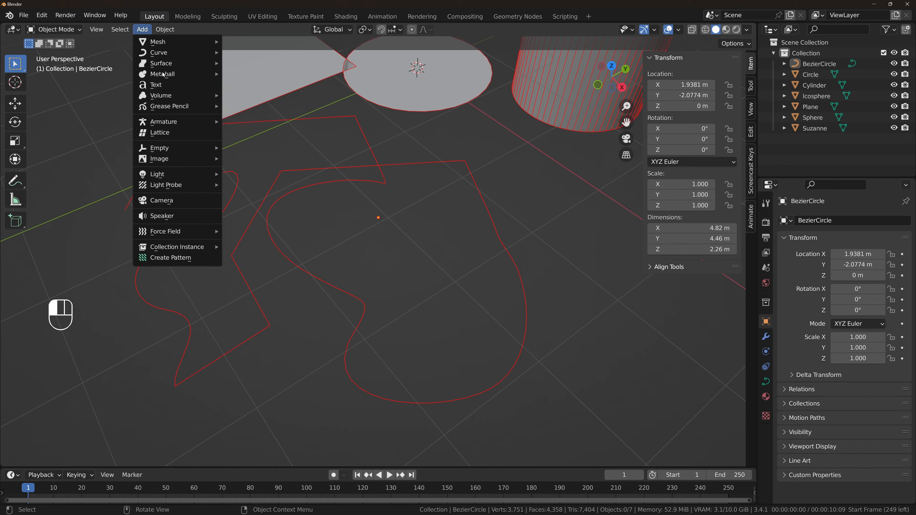
mouse_move(163, 78)
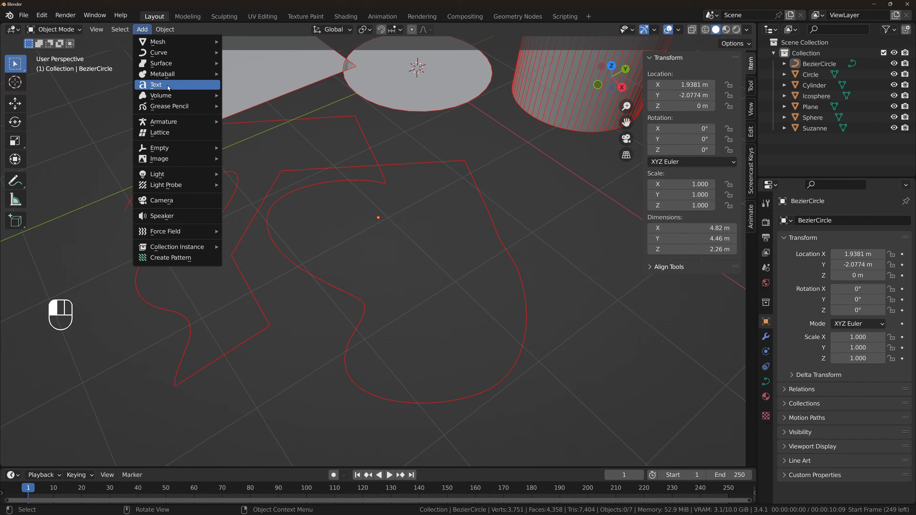
mouse_move(168, 111)
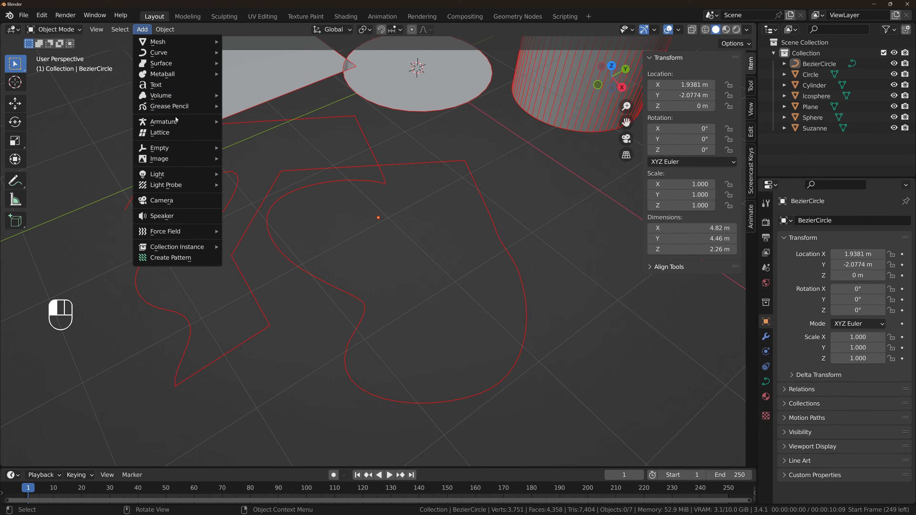
mouse_move(149, 125)
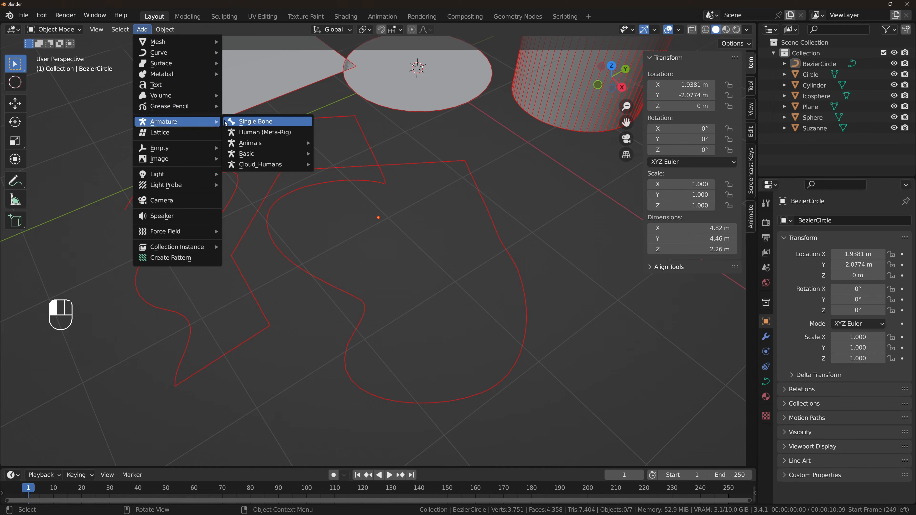
mouse_move(165, 151)
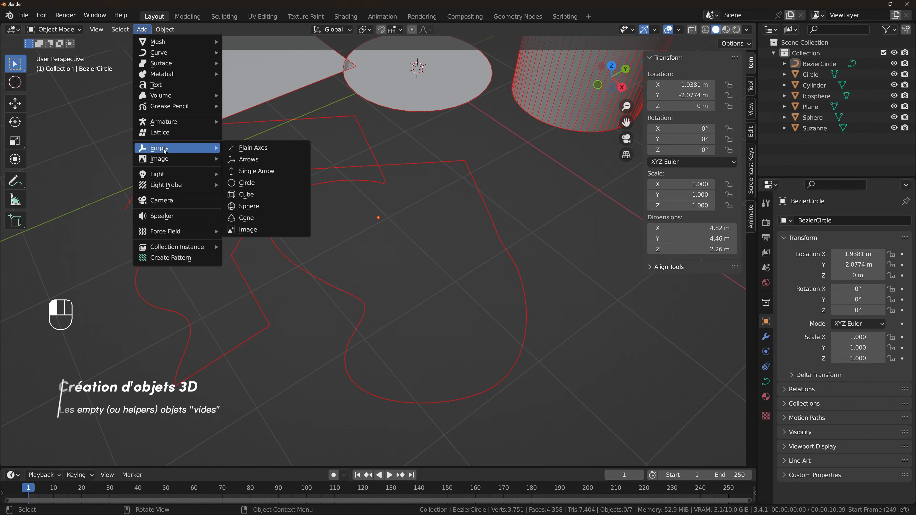
click(256, 148)
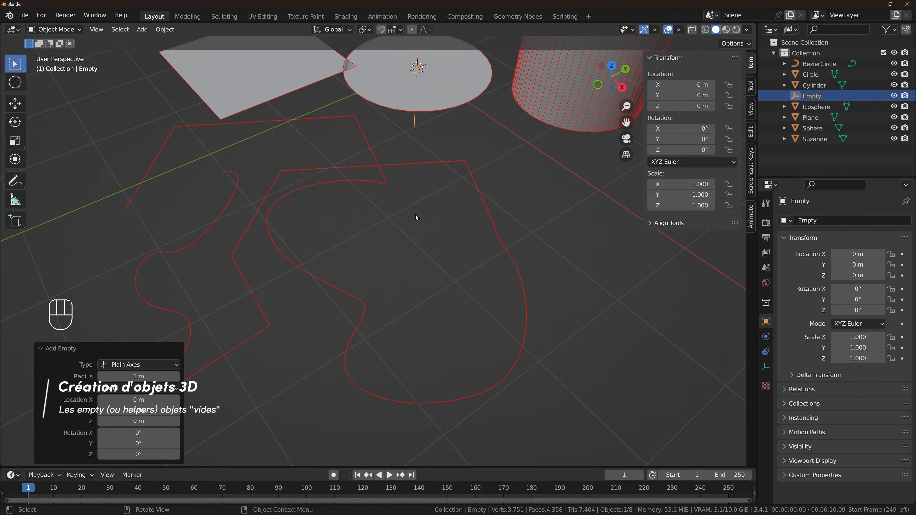
Move the empty within the XY plane to a free spot in front of the cylinder, at about X 2.72 m, Y 0.74 m.
scroll(417, 215, down, 4)
shift+middle_drag(443, 156, 417, 178)
scroll(361, 230, up, 4)
key(g)
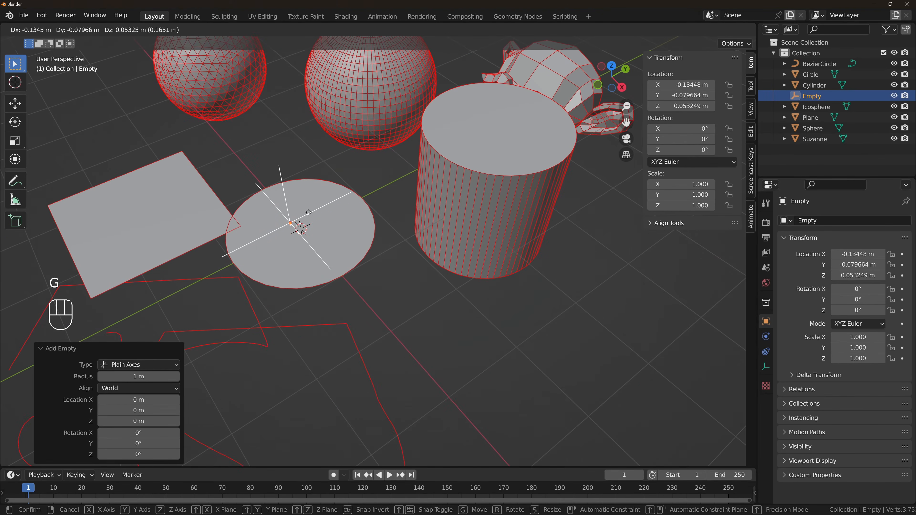
right_click(426, 339)
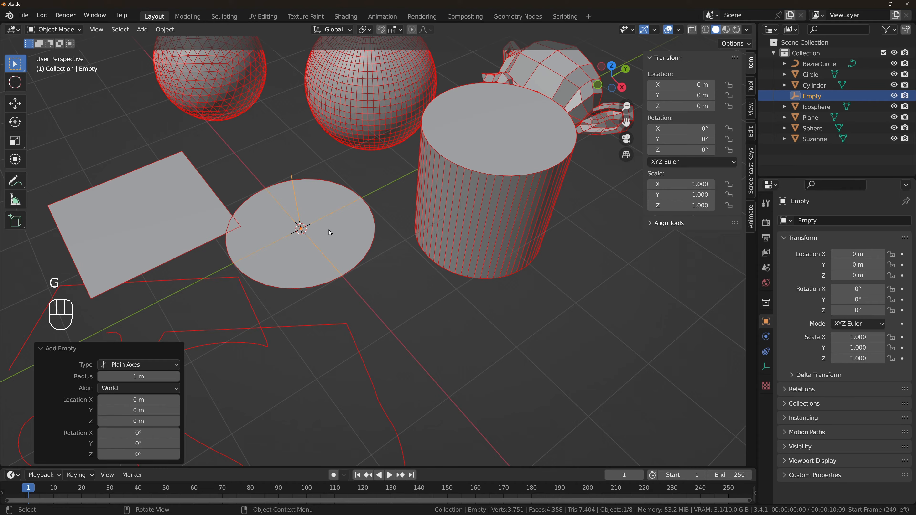
key(g)
key(shift+z)
click(514, 347)
middle_drag(514, 346, 389, 257)
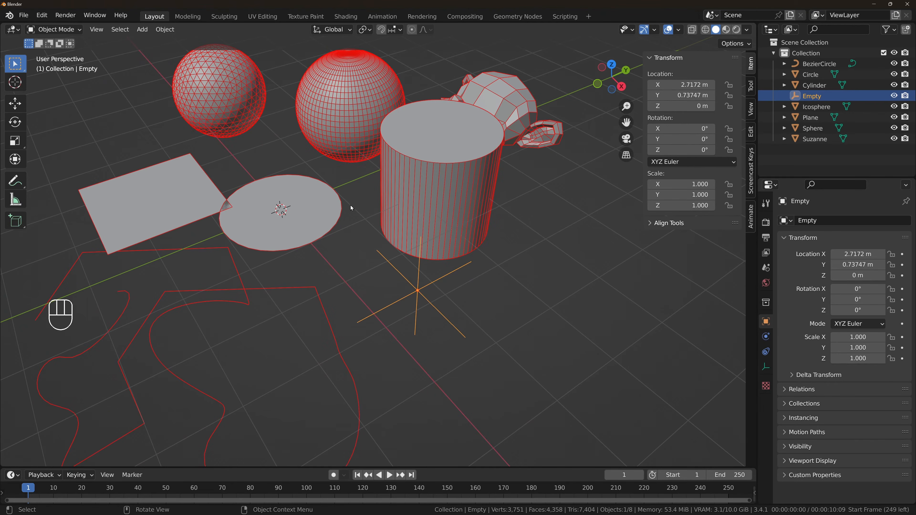
shift+middle_drag(350, 206, 383, 231)
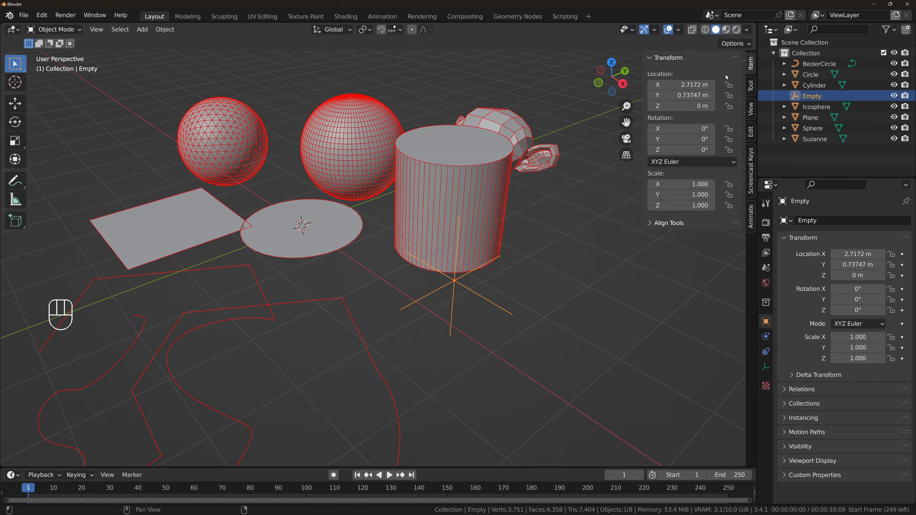
Parent the cylinder and the circle to the empty using the Object (Keep Transform) option.
click(471, 185)
shift+click(314, 227)
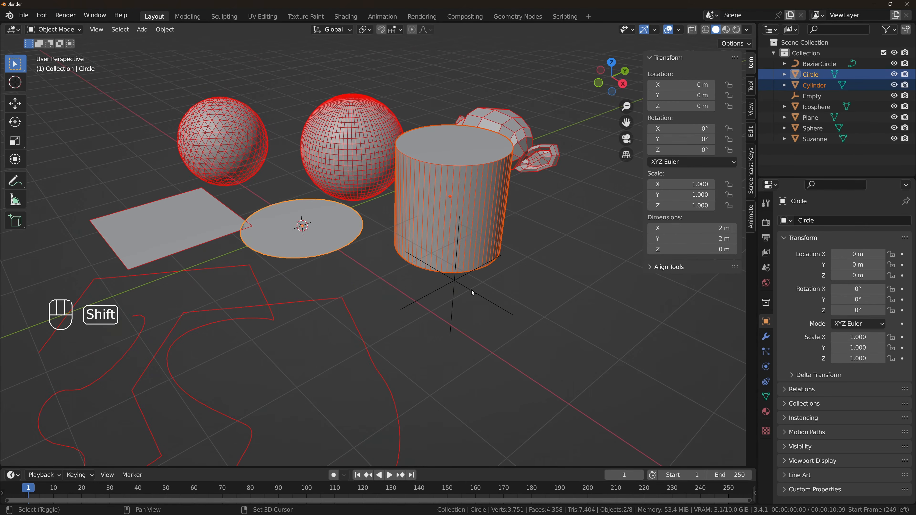
shift+click(471, 290)
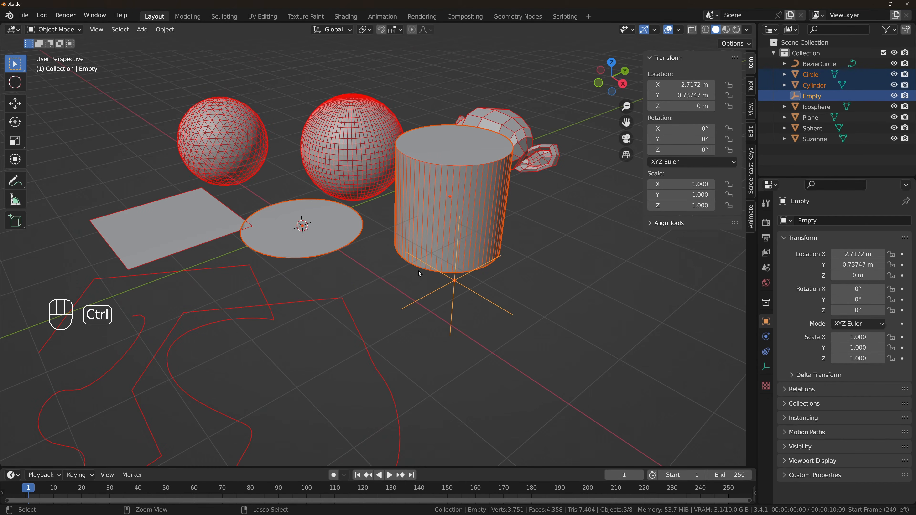
key(ctrl+p)
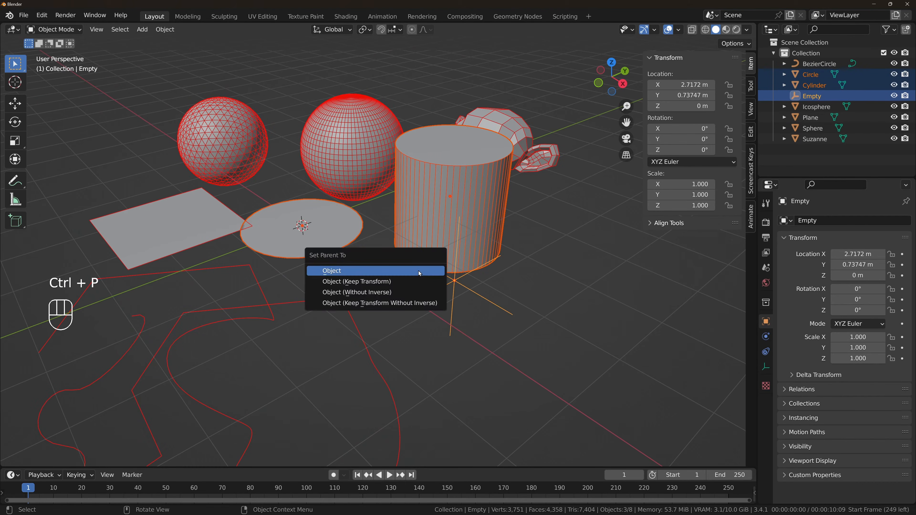
click(365, 283)
Try moving the empty within the XY plane to test that its child objects follow, and cancel the move.
click(463, 290)
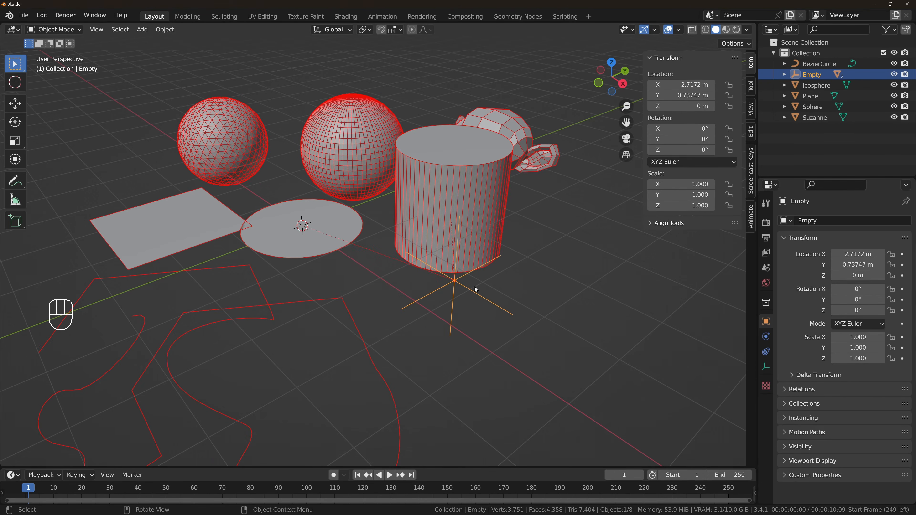
middle_drag(476, 289, 526, 304)
key(g)
key(shift+z)
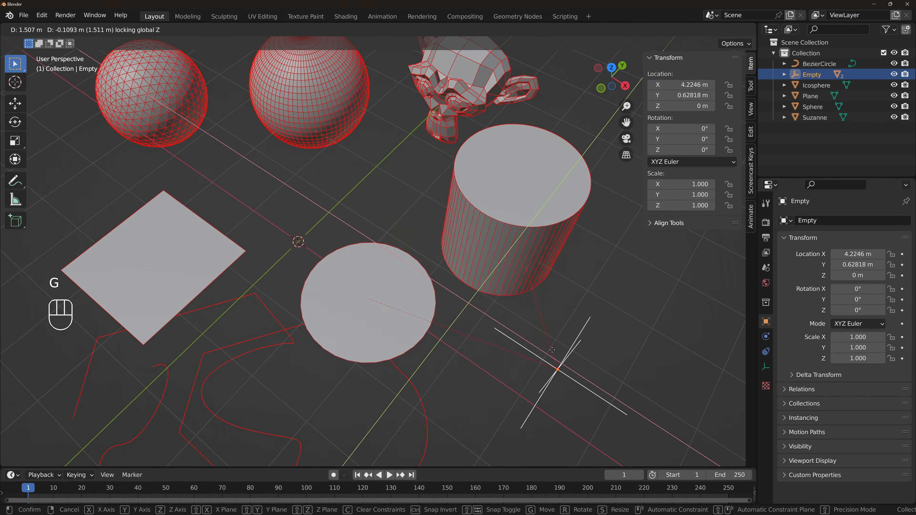
right_click(349, 256)
Add a light of the Point type to the scene.
middle_drag(444, 258, 423, 242)
shift+middle_drag(424, 242, 446, 243)
click(142, 29)
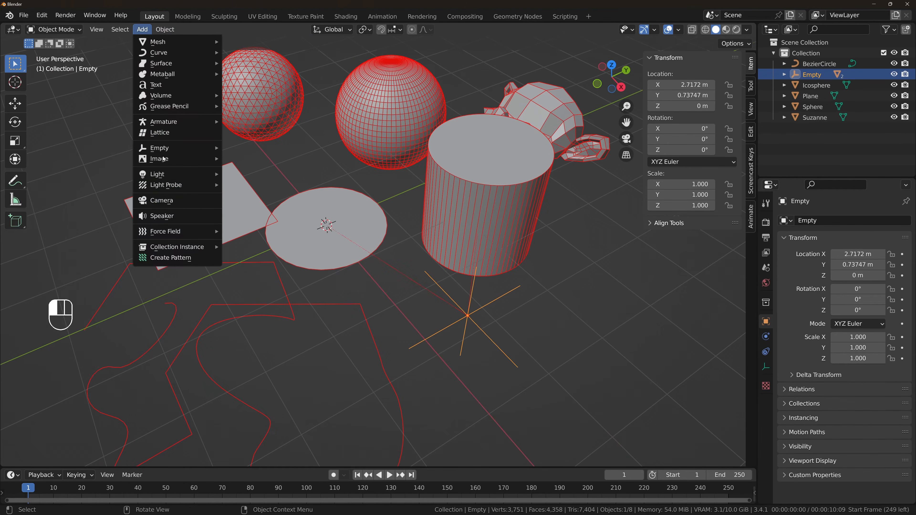
mouse_move(170, 148)
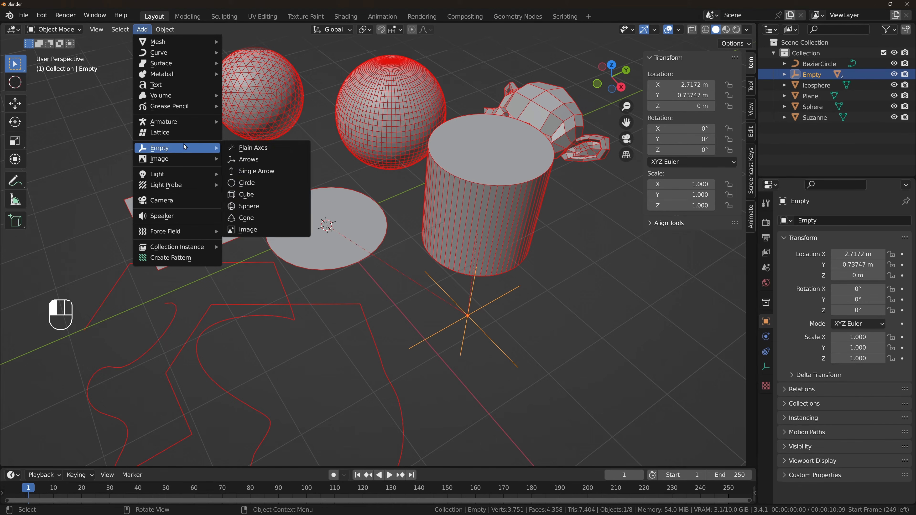
mouse_move(162, 174)
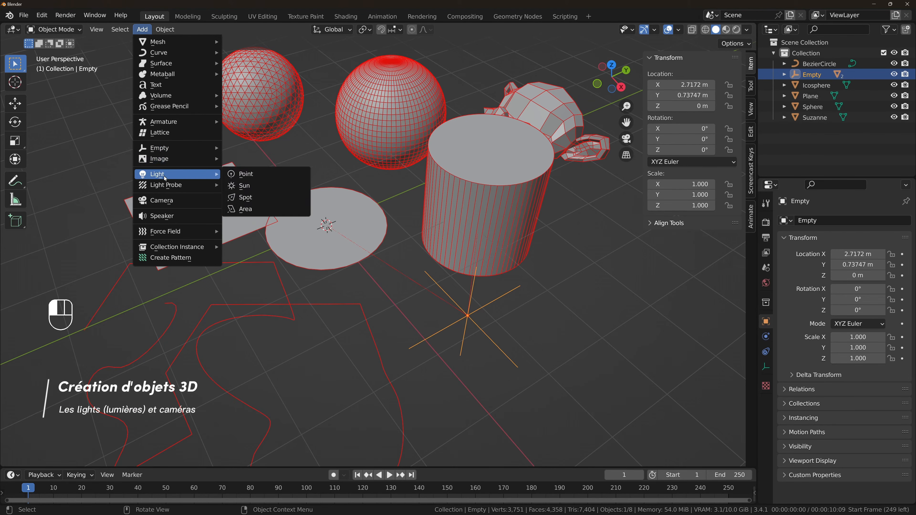
click(245, 174)
middle_drag(245, 174, 319, 220)
key(g)
key(shift+z)
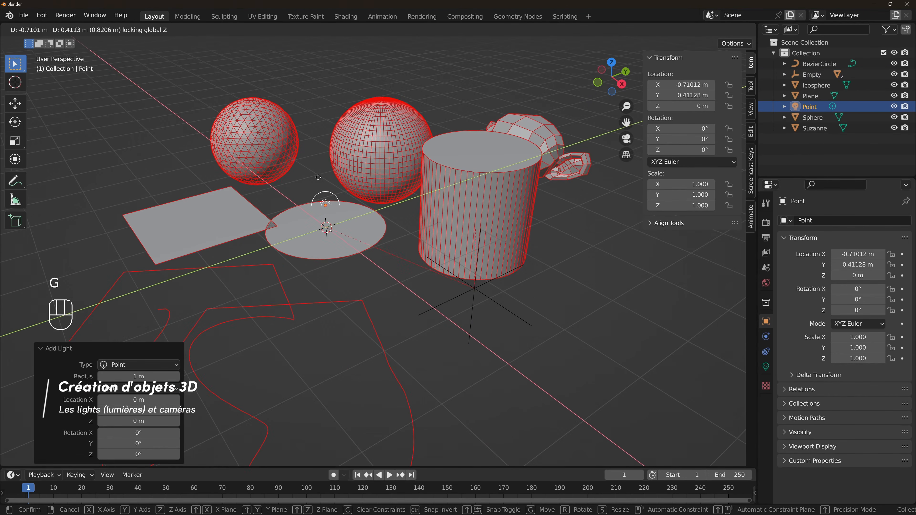
right_click(317, 123)
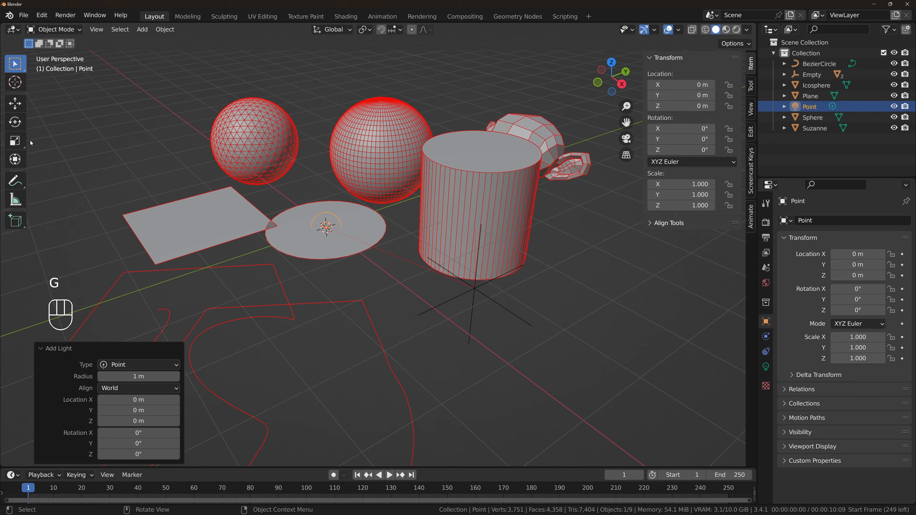
Raise the point light above the other objects along Z to about 2.63 m using the Transform tool.
click(14, 159)
drag(321, 184, 328, 443)
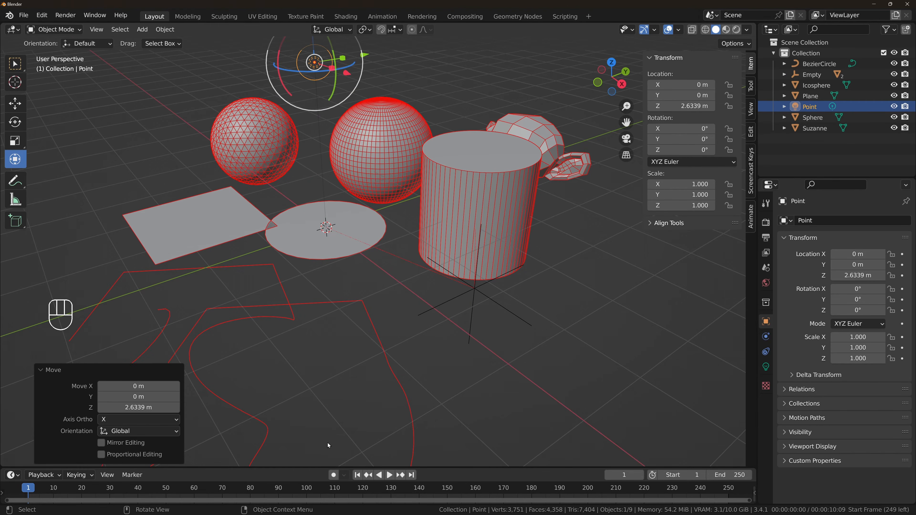
shift+middle_drag(354, 331, 352, 369)
middle_drag(444, 255, 436, 243)
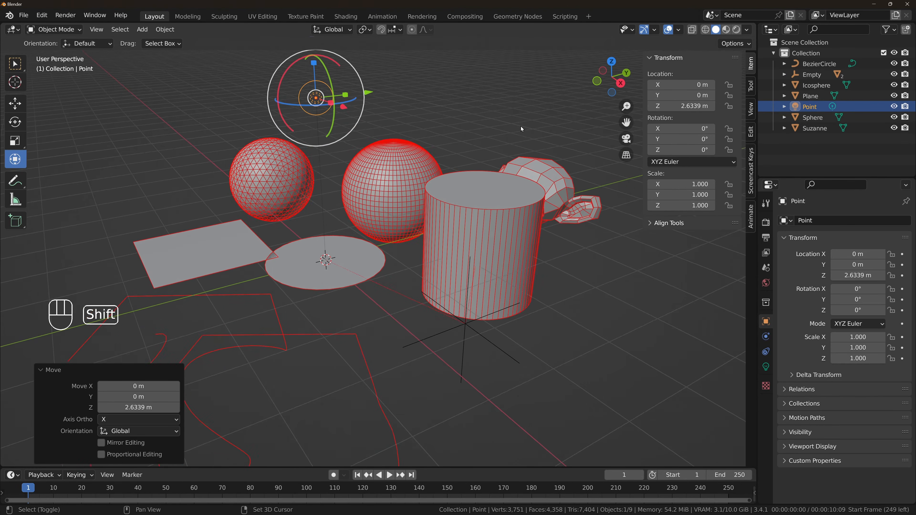
shift+middle_drag(521, 126, 524, 147)
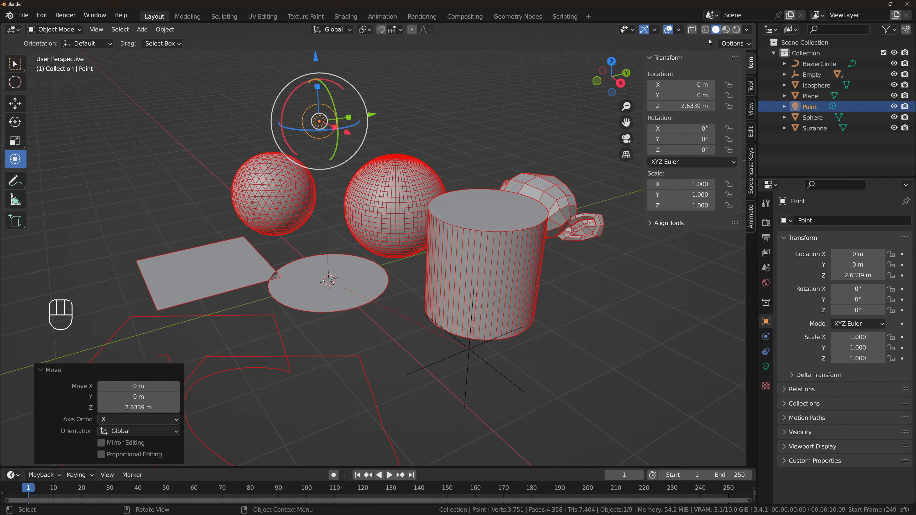
In Material Preview shading, rotate the point light to about 17°, 51.3°, 185° and shift it along Y to about -0.36 m.
click(736, 30)
click(726, 30)
drag(339, 122, 453, 101)
drag(373, 114, 349, 117)
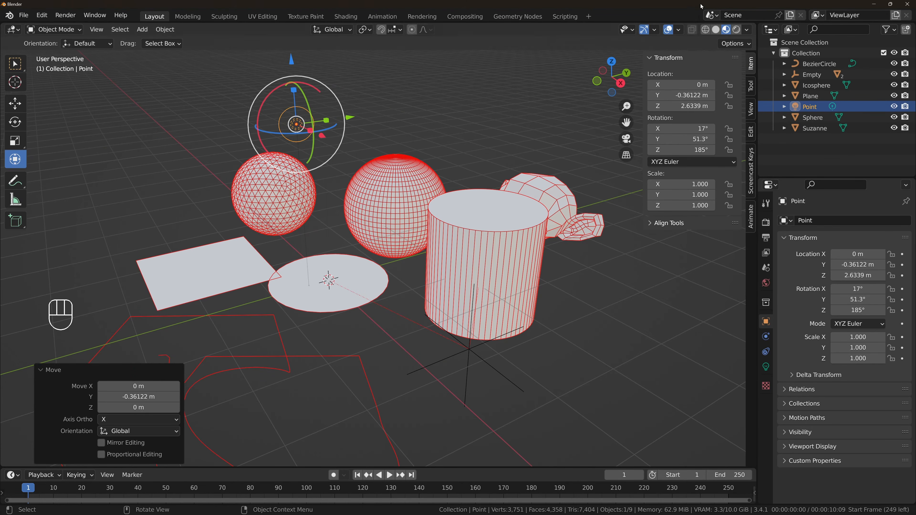
In Rendered shading, set the point light's power to 79.4 W and shift it along Y to about -0.66 m.
click(738, 30)
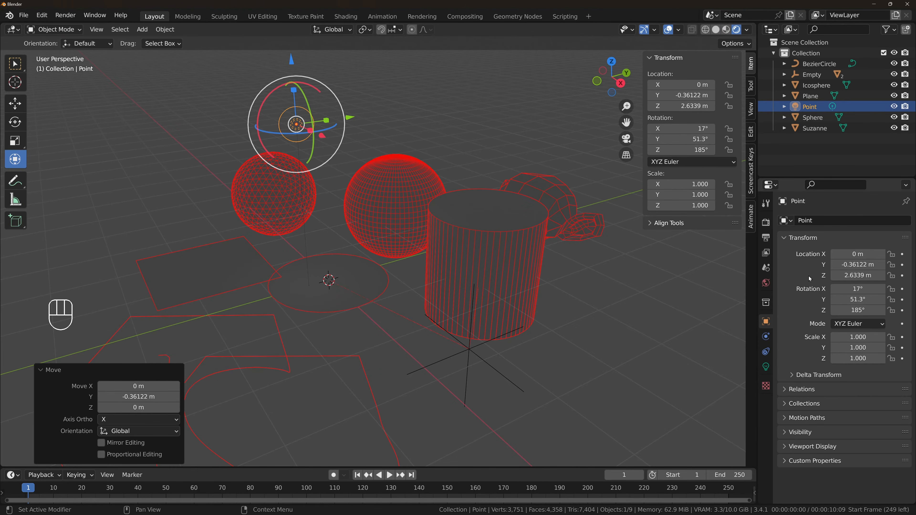
click(766, 366)
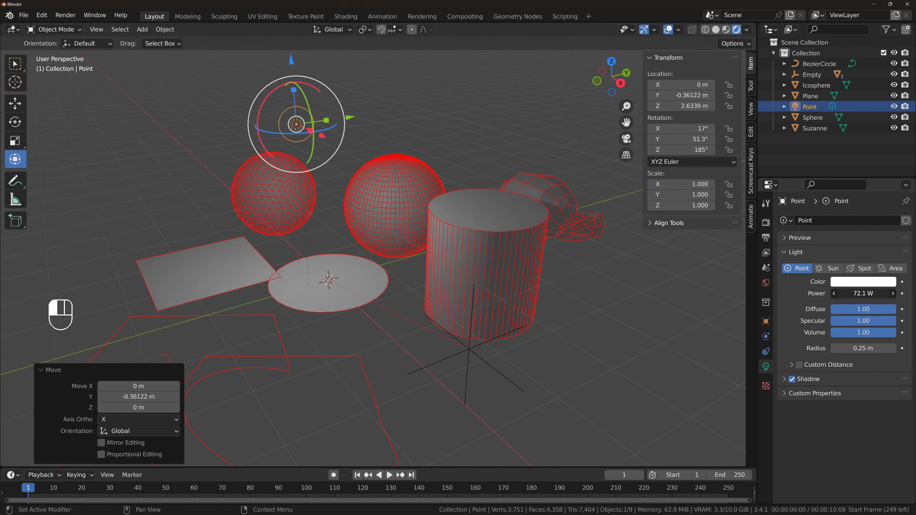
mouse_move(349, 117)
mouse_down()
mouse_move(473, 85)
mouse_move(143, 190)
mouse_move(568, 132)
mouse_move(237, 190)
mouse_move(459, 167)
mouse_move(332, 120)
mouse_up()
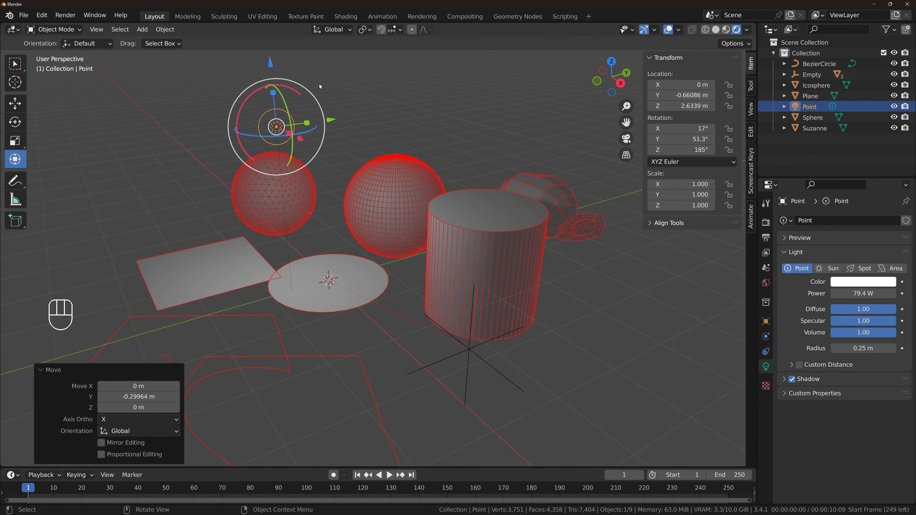
Return to Solid shading and add a camera to the scene.
click(717, 31)
mouse_move(293, 173)
middle_down()
mouse_move(300, 190)
mouse_move(299, 179)
middle_up()
click(142, 31)
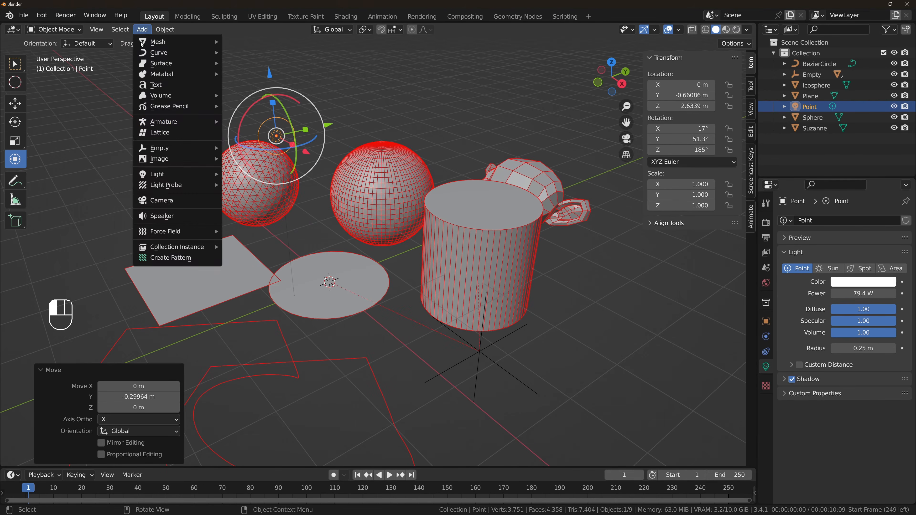
click(162, 203)
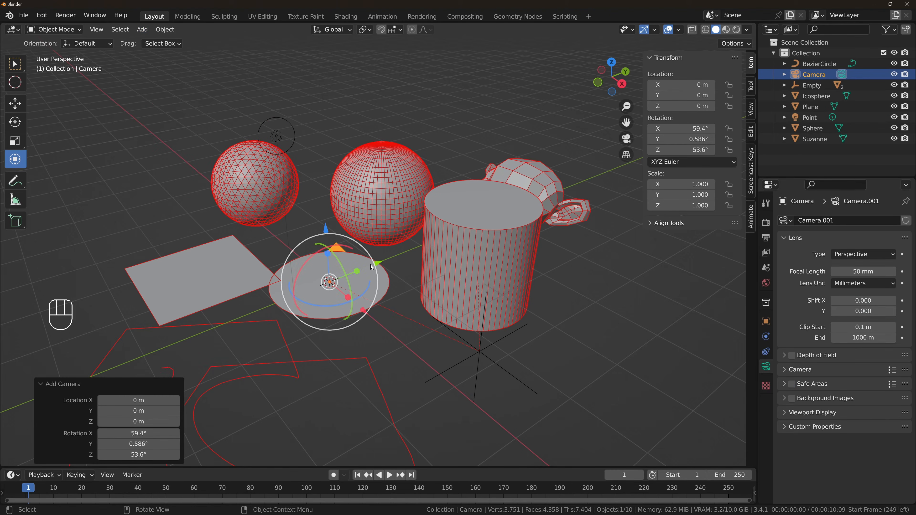
Move the camera away from the circle to about Y -1.82 m and raise it to about Z 2.16 m.
drag(377, 263, 273, 305)
drag(217, 274, 207, 130)
alt+middle_drag(225, 209, 455, 219)
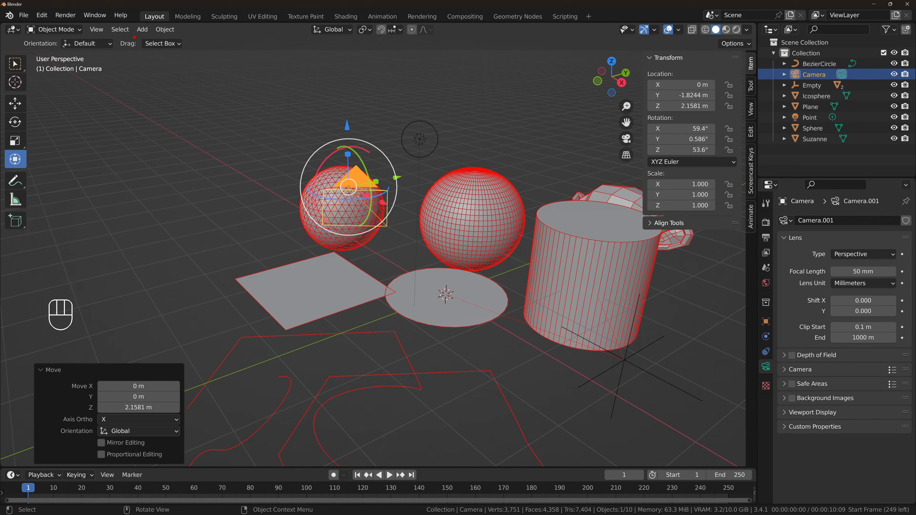
Deselect the camera and review the categories of objects that can be added to the scene, without adding any.
click(142, 29)
key(Escape)
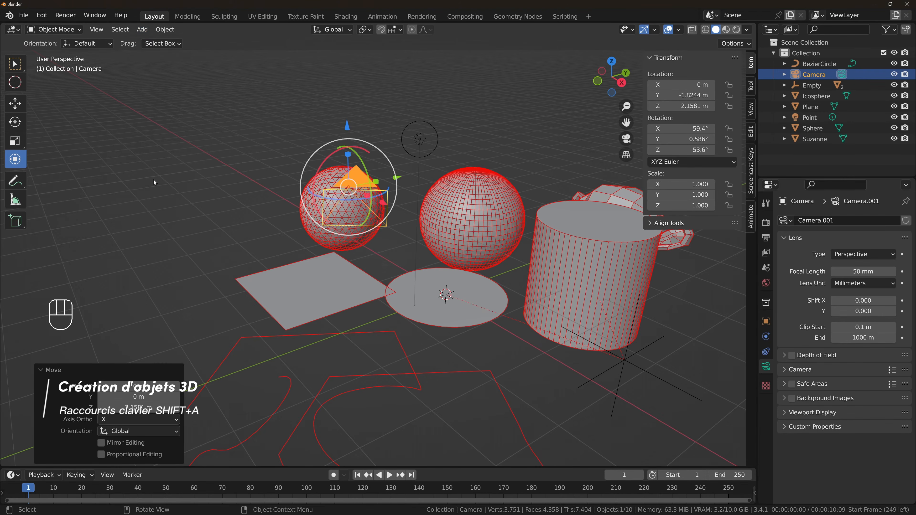
click(202, 153)
middle_drag(407, 169, 359, 177)
scroll(369, 199, down, 2)
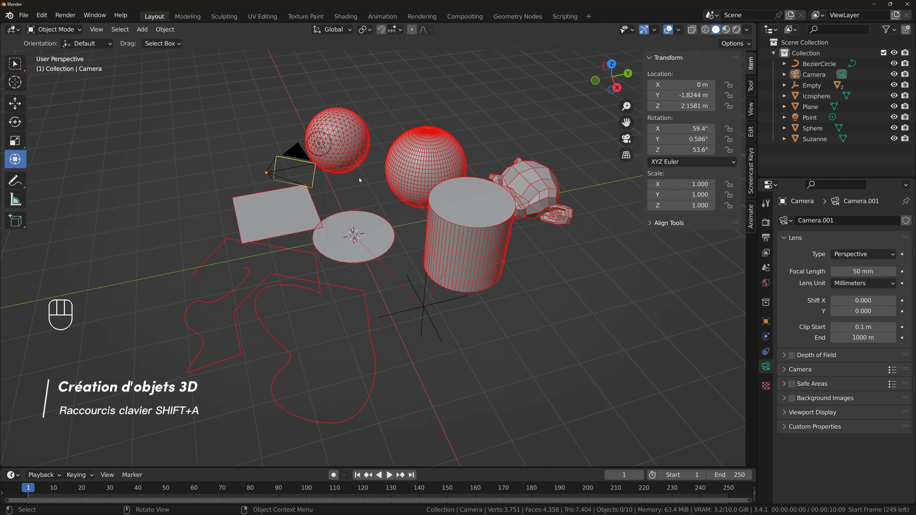
key(shift+a)
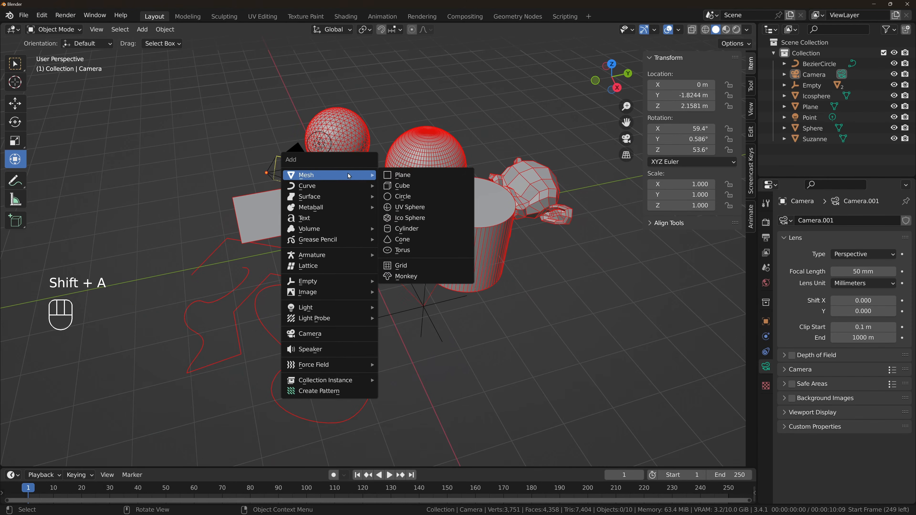
mouse_move(323, 176)
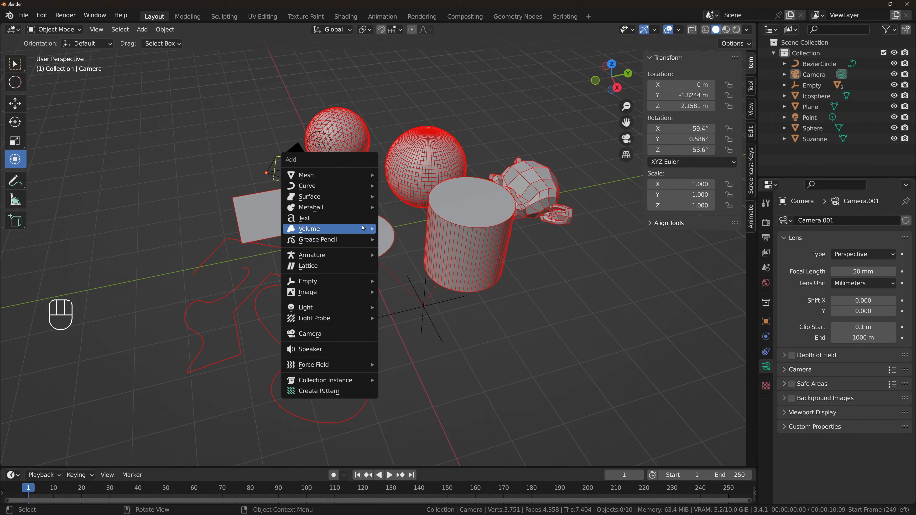
click(509, 327)
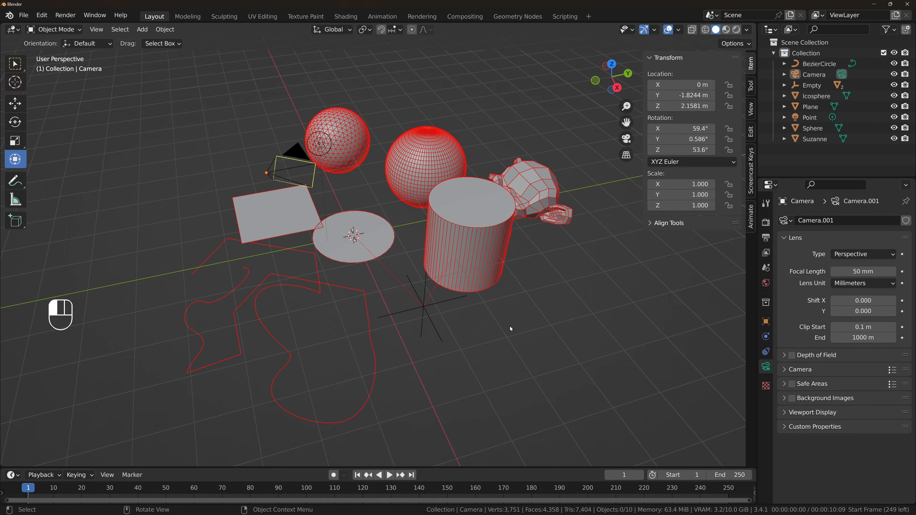
key(shift+a)
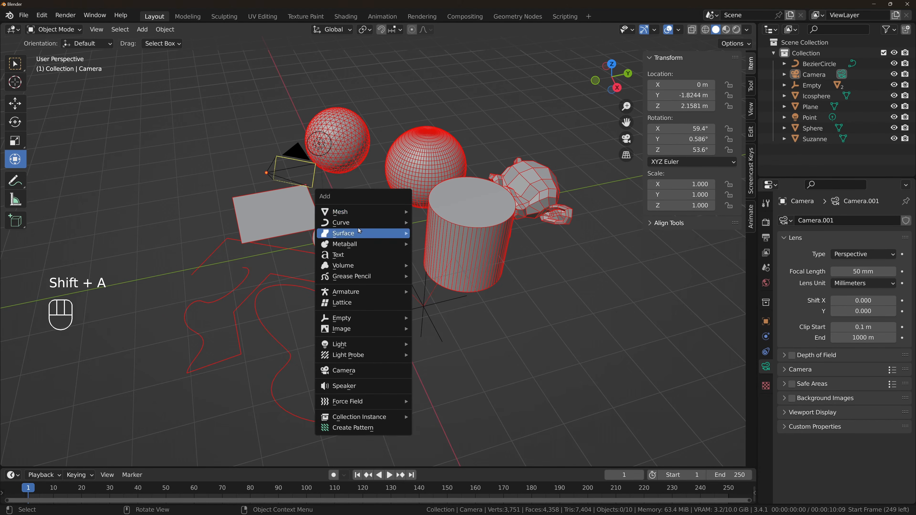
mouse_move(360, 226)
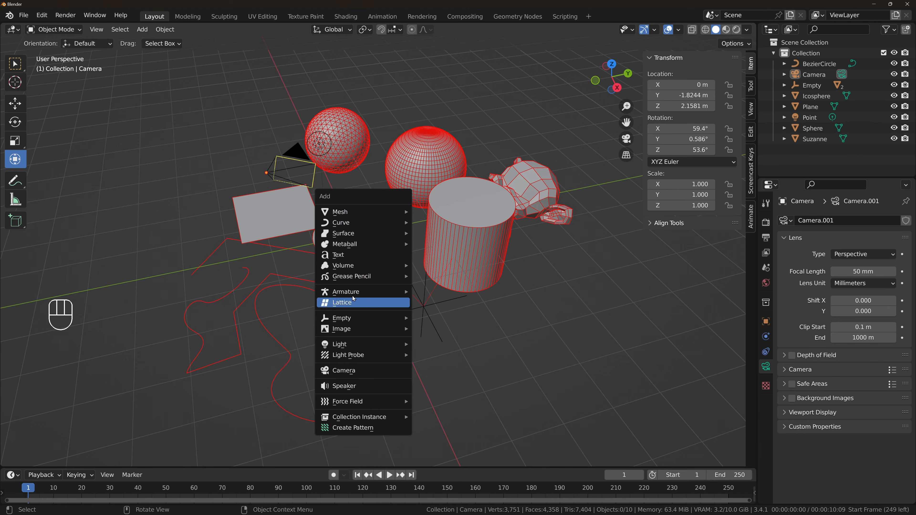
key(Escape)
Open the flat circle in the Shader Editor and create a new material for it.
click(359, 225)
middle_drag(360, 224, 440, 255)
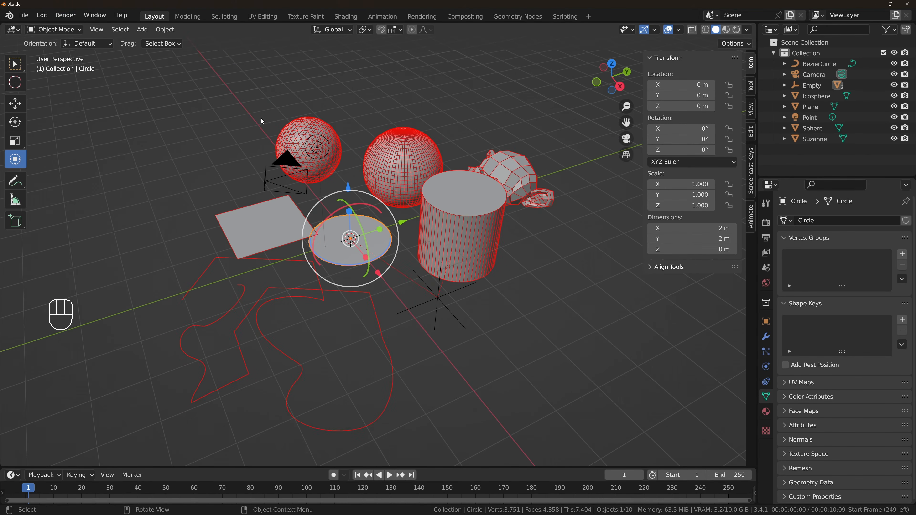
click(13, 30)
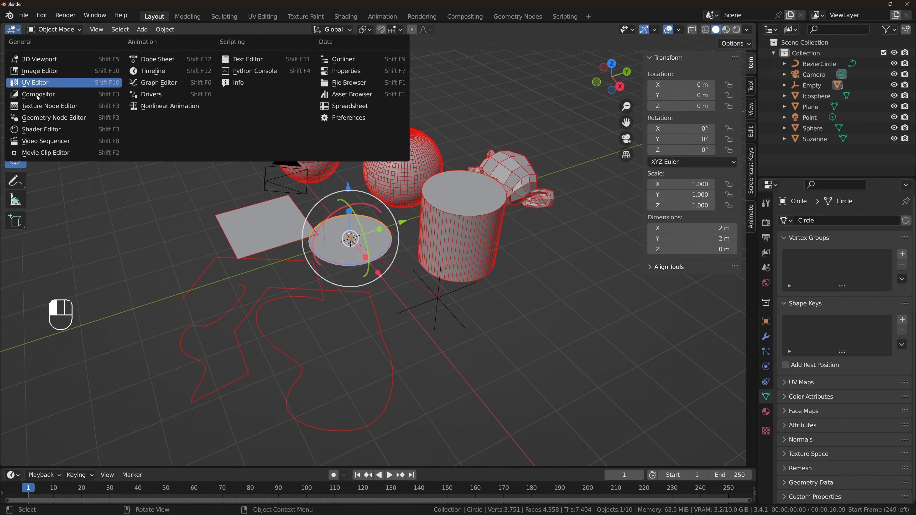
click(40, 129)
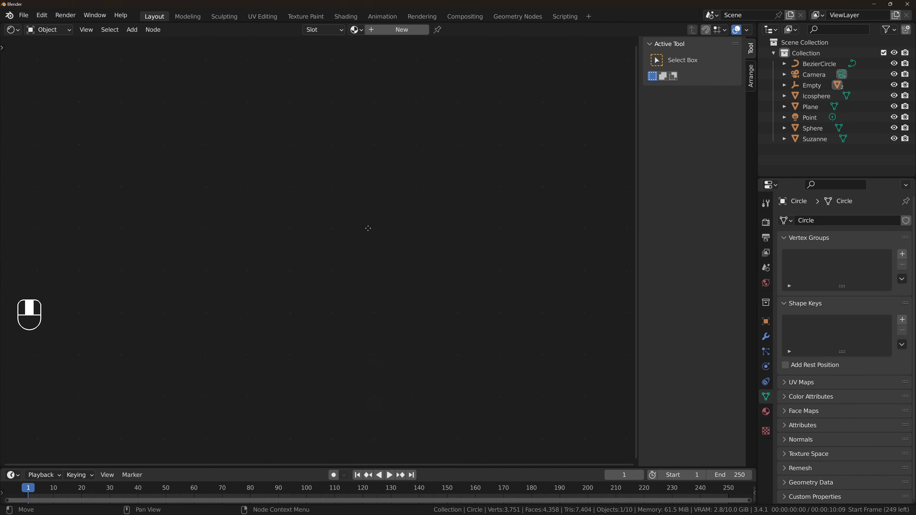
click(397, 30)
Review the categories of nodes that can be added to the circle's material, without adding any.
key(shift+a)
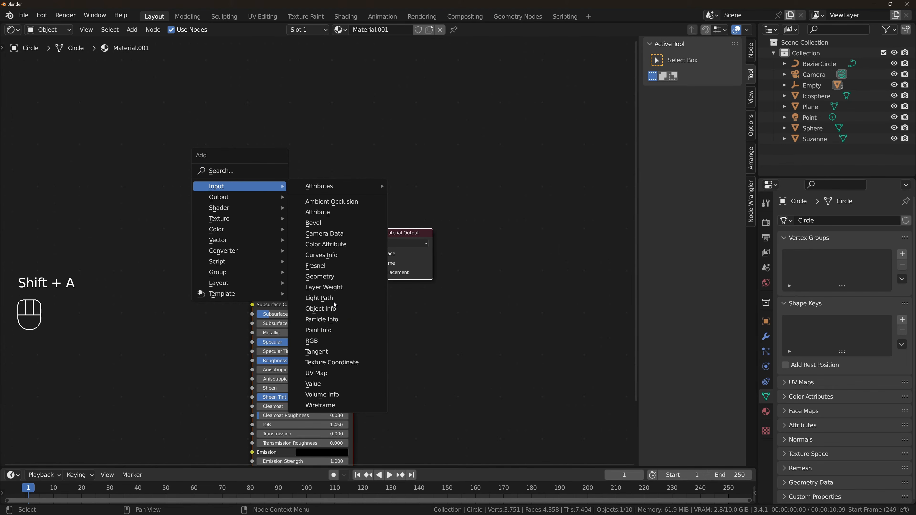
click(139, 30)
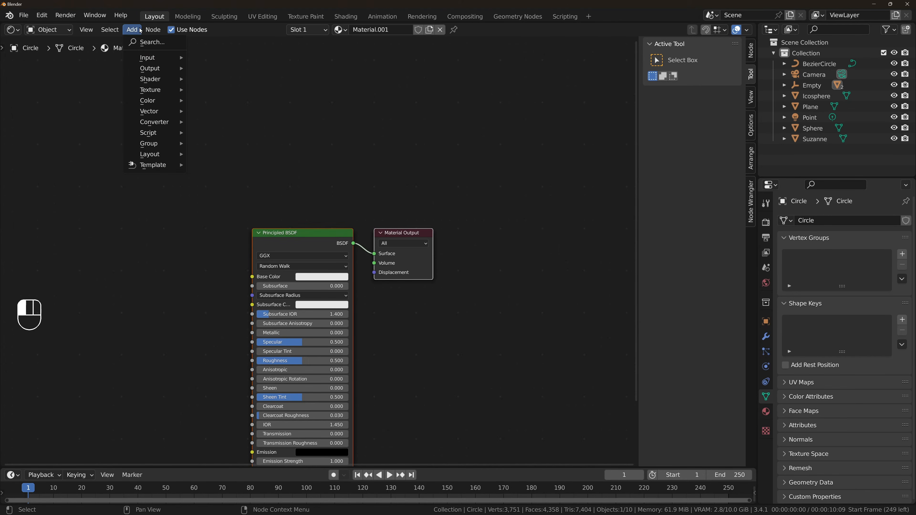
key(shift+a)
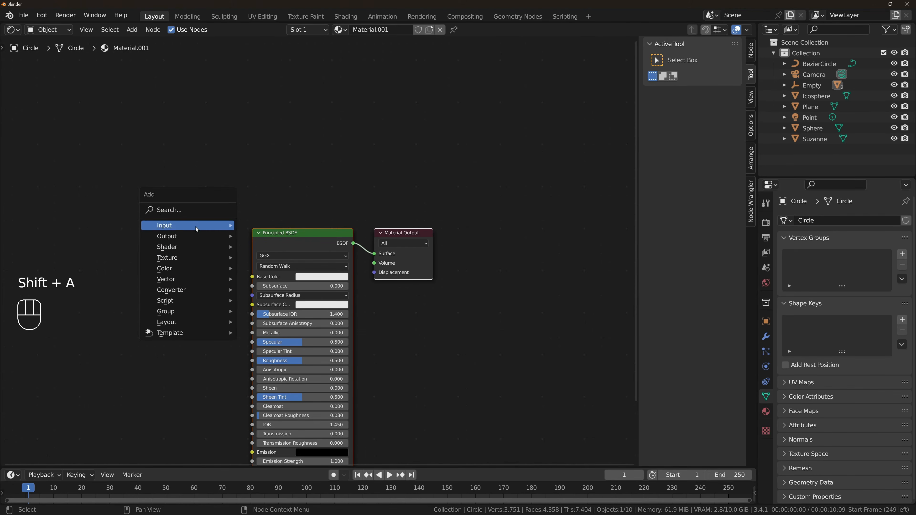
Switch the main editor back to the 3D Viewport and look over the scene's objects.
click(12, 30)
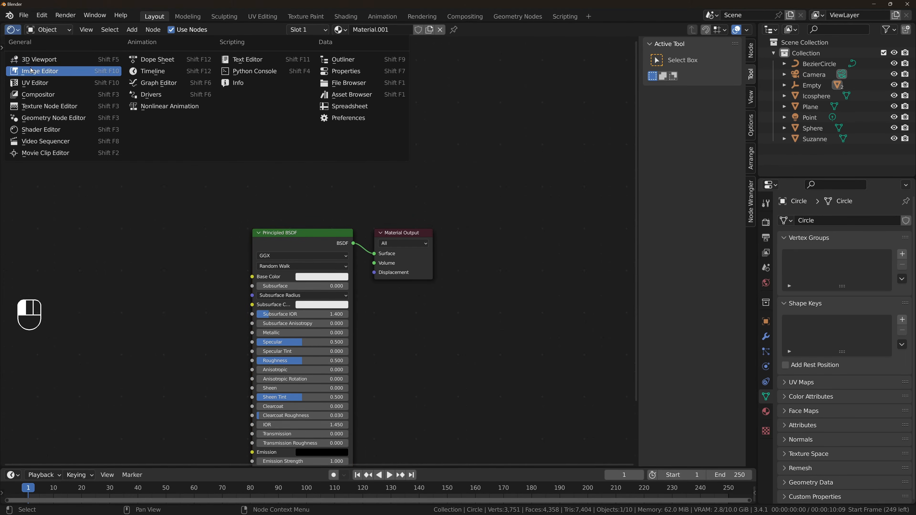
click(31, 62)
mouse_move(352, 233)
middle_down()
mouse_move(366, 211)
mouse_move(379, 215)
mouse_move(332, 222)
mouse_move(336, 237)
mouse_move(342, 219)
middle_up()
scroll(366, 211, up, 3)
scroll(380, 215, down, 3)
scroll(331, 221, up, 2)
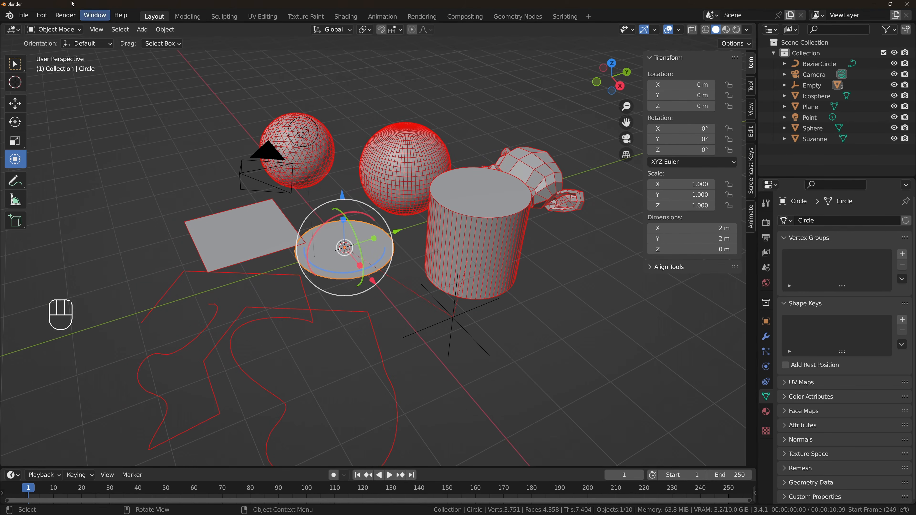
Open the add-on preferences and place the Preferences window over the viewport.
click(43, 16)
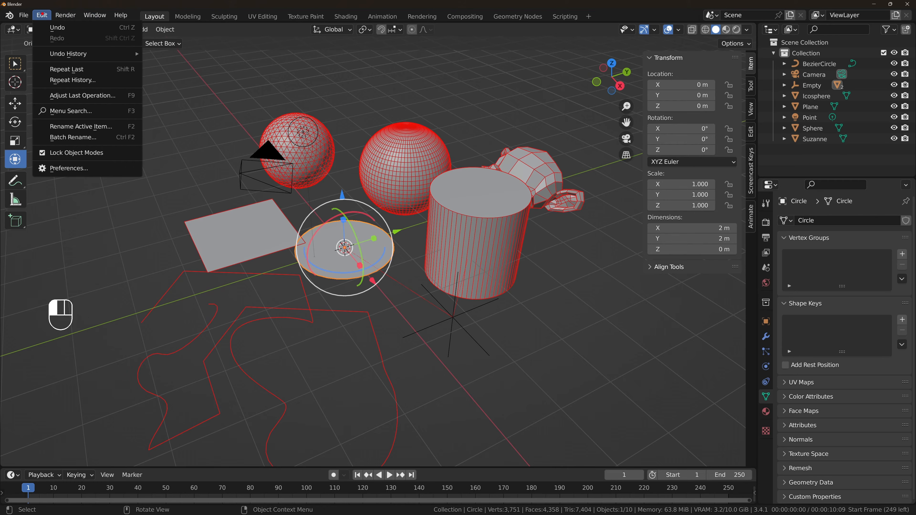
drag(45, 6, 55, 11)
mouse_move(63, 178)
mouse_down()
mouse_move(77, 177)
mouse_move(58, 166)
mouse_up()
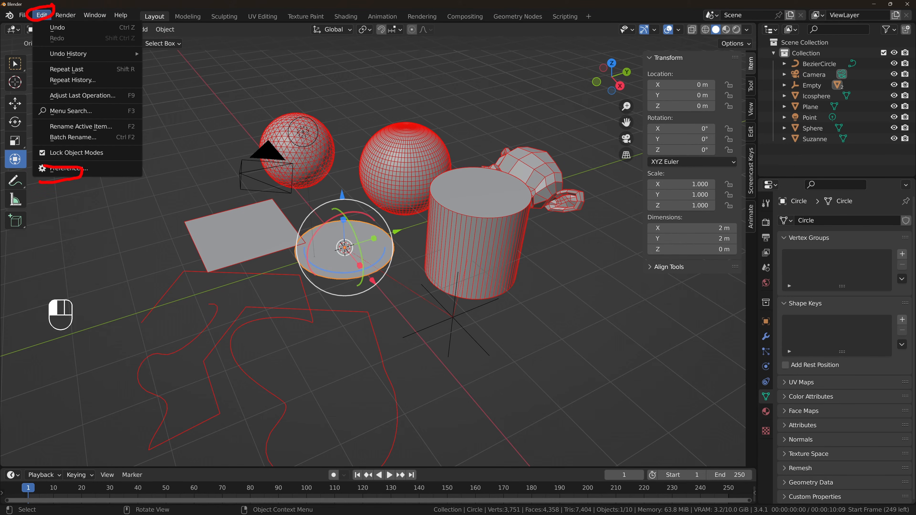
click(42, 15)
click(58, 168)
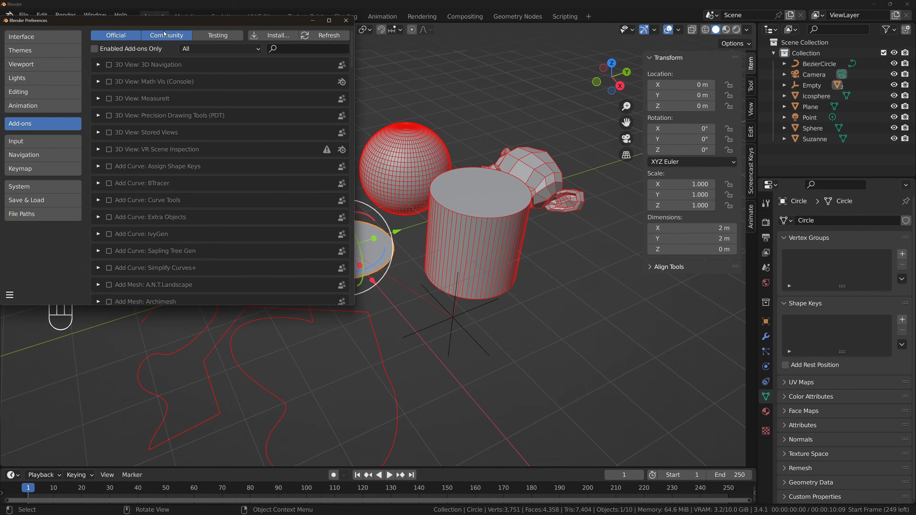
drag(164, 21, 306, 50)
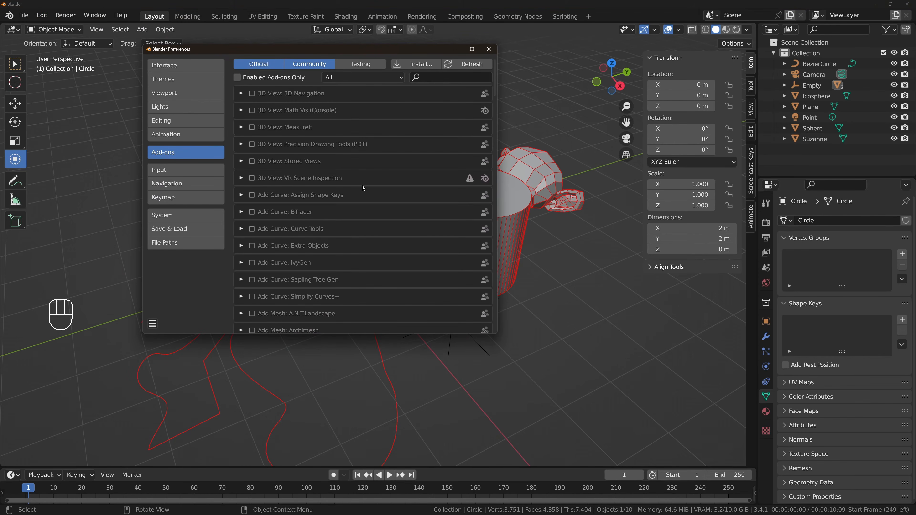
drag(494, 69, 495, 3)
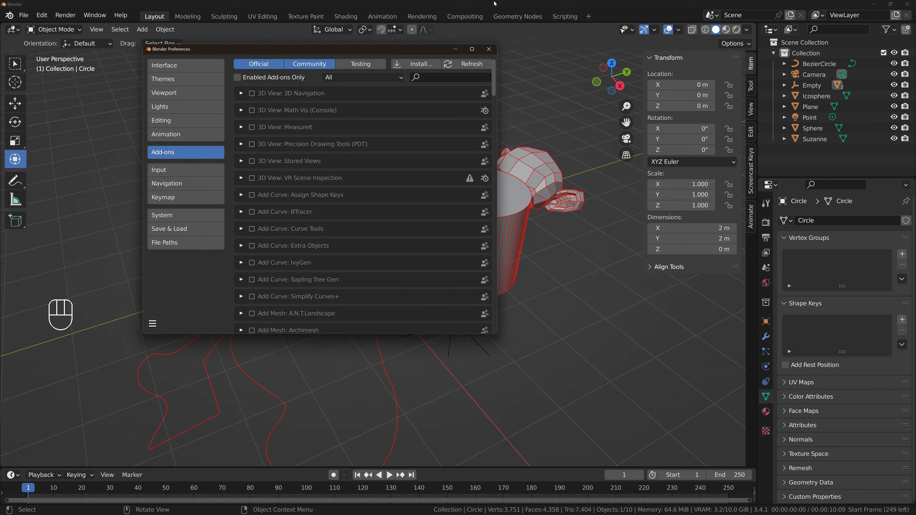
Filter the add-ons by "add" and enlarge the Preferences window to fit the whole filtered list.
click(448, 74)
drag(322, 47, 325, 99)
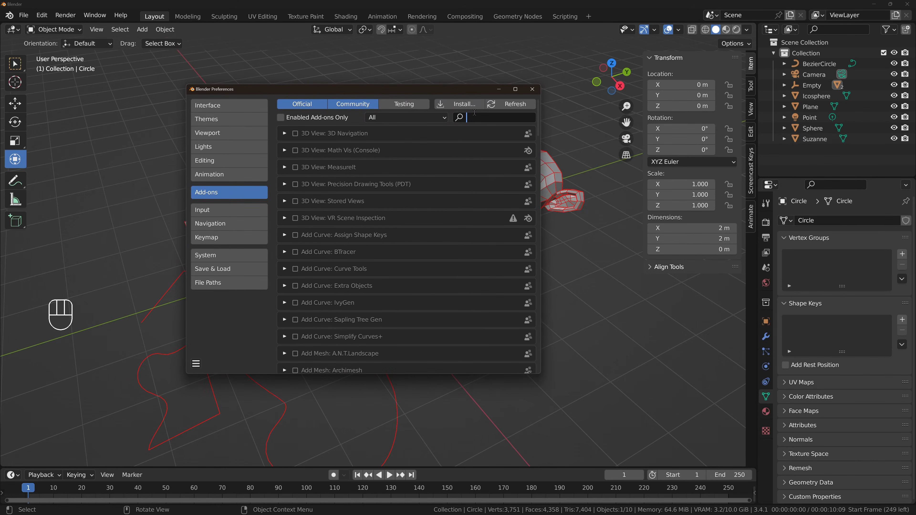
text(add)
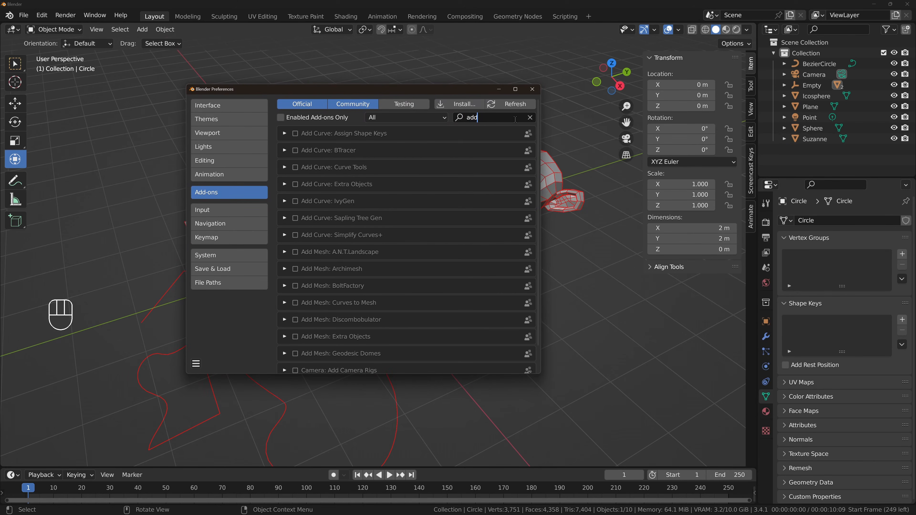
drag(483, 89, 450, 56)
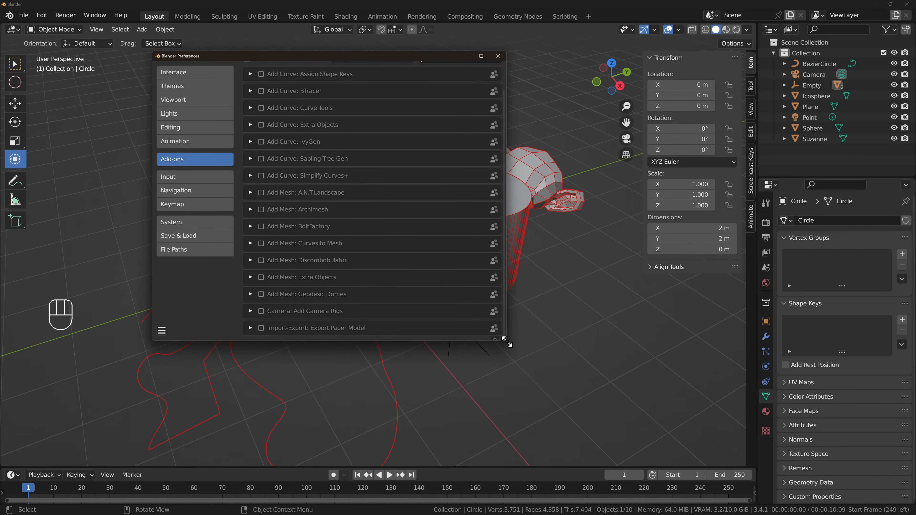
drag(507, 342, 576, 444)
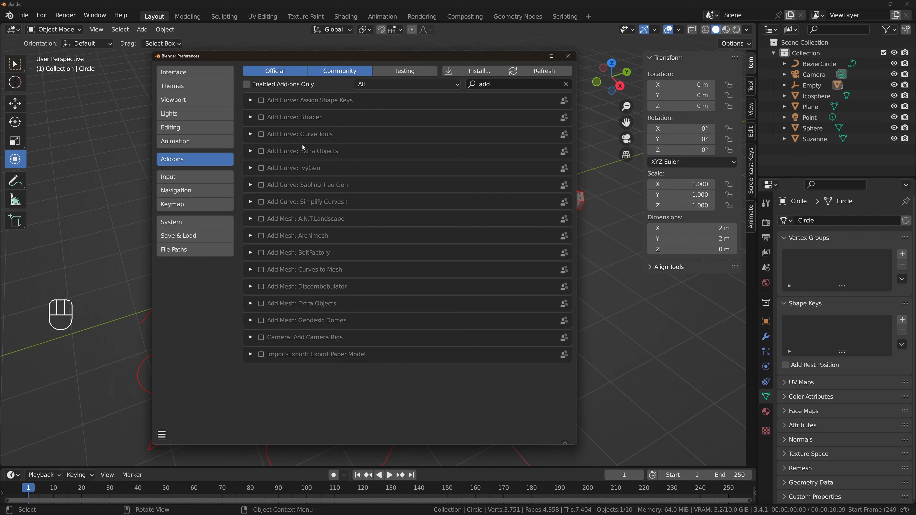
Enable the Add Curve add-ons Curve Tools and Extra Objects, and the Add Mesh add-ons A.N.T.Landscape, Archimesh and BoltFactory.
click(262, 135)
click(262, 151)
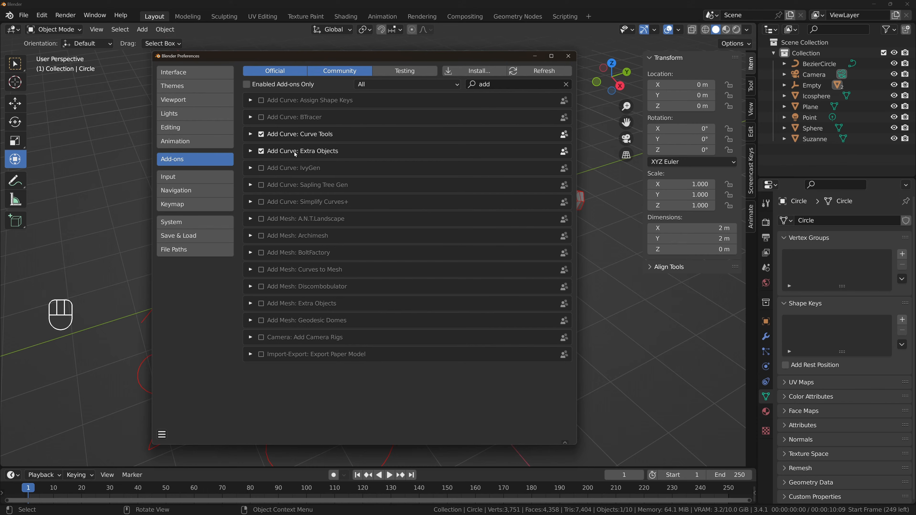
click(262, 220)
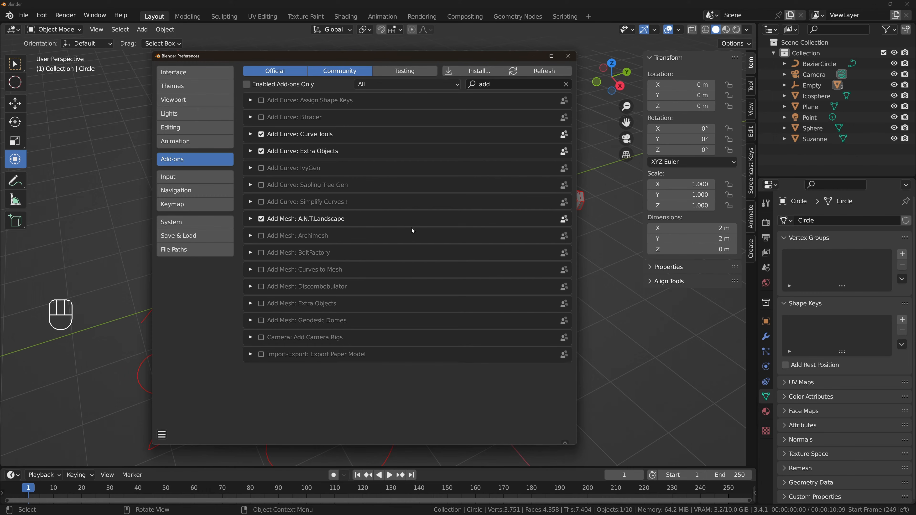
click(262, 237)
click(261, 252)
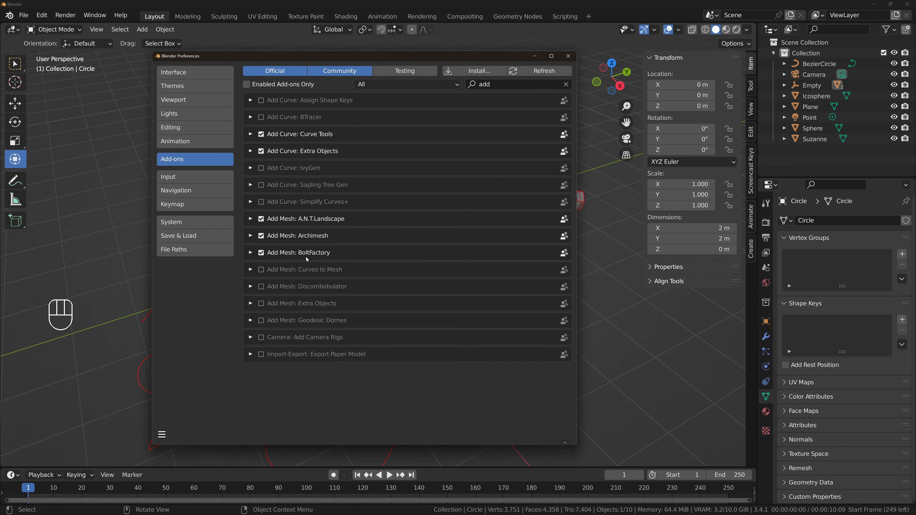
Enable the Add Mesh add-ons Curves to Mesh, Extra Objects and Geodesic Domes plus Add Camera Rigs, and close the preferences.
click(262, 270)
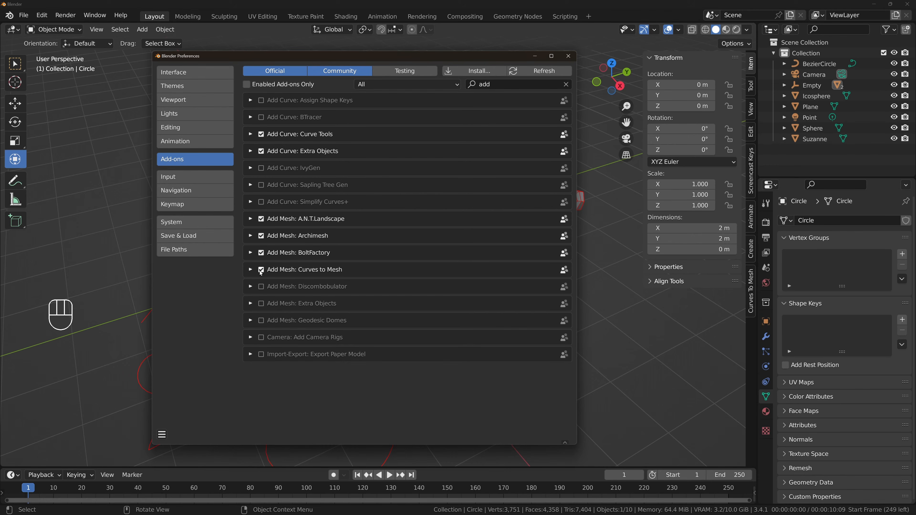
click(261, 304)
click(261, 321)
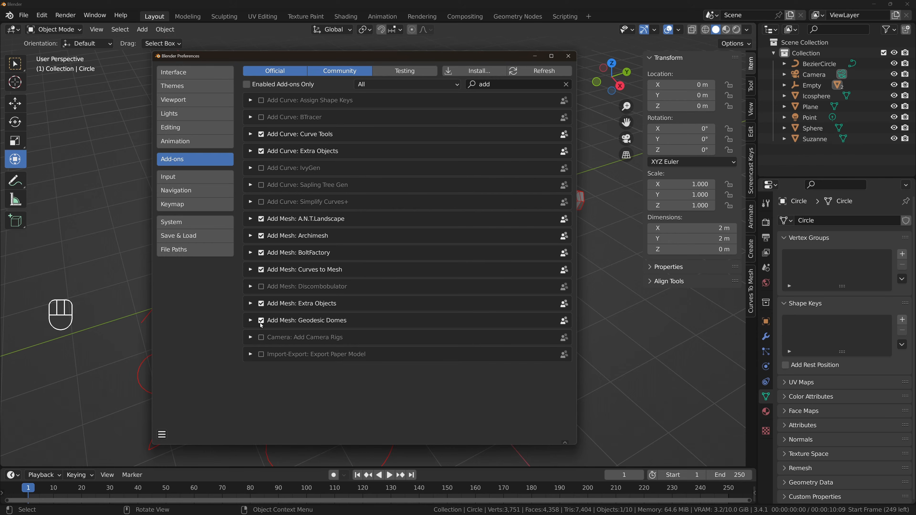
click(261, 337)
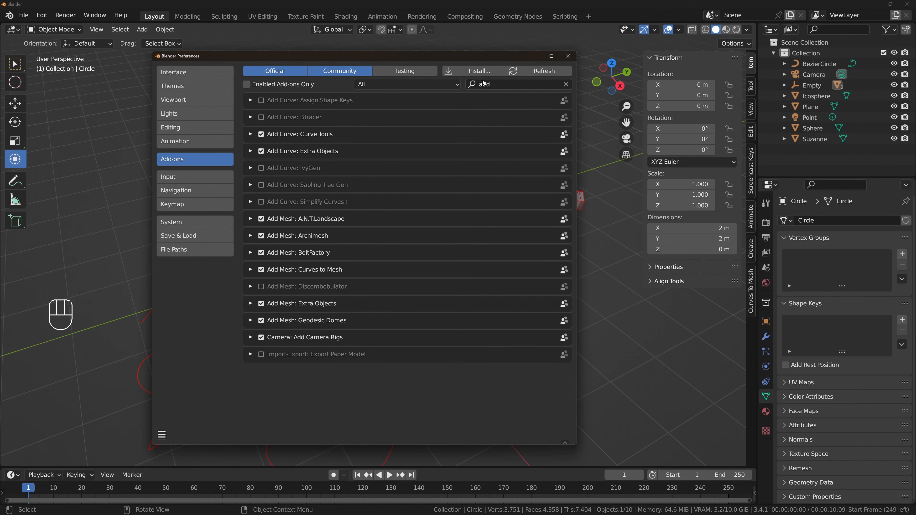
mouse_move(482, 57)
mouse_down()
mouse_move(425, 67)
mouse_move(480, 90)
mouse_move(527, 61)
mouse_move(479, 56)
mouse_up()
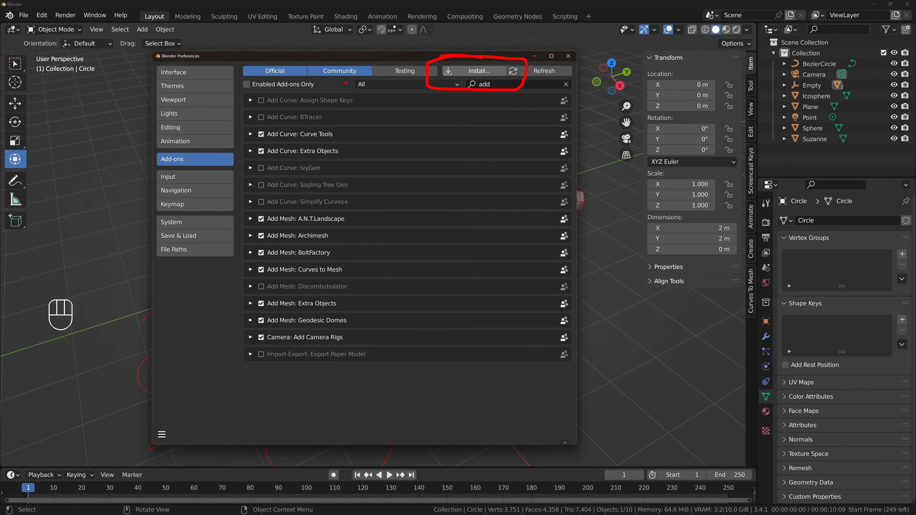
mouse_move(341, 87)
mouse_down()
mouse_move(399, 87)
mouse_move(411, 367)
mouse_move(335, 356)
mouse_up()
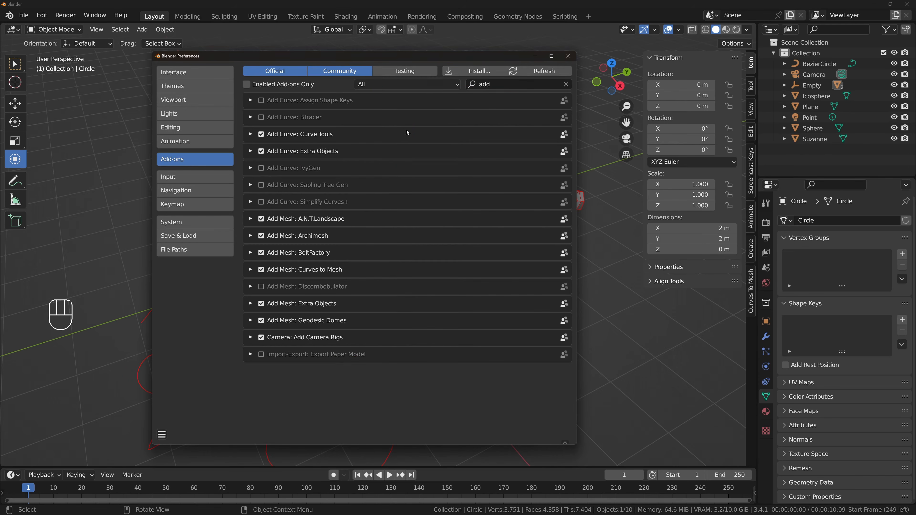
click(569, 56)
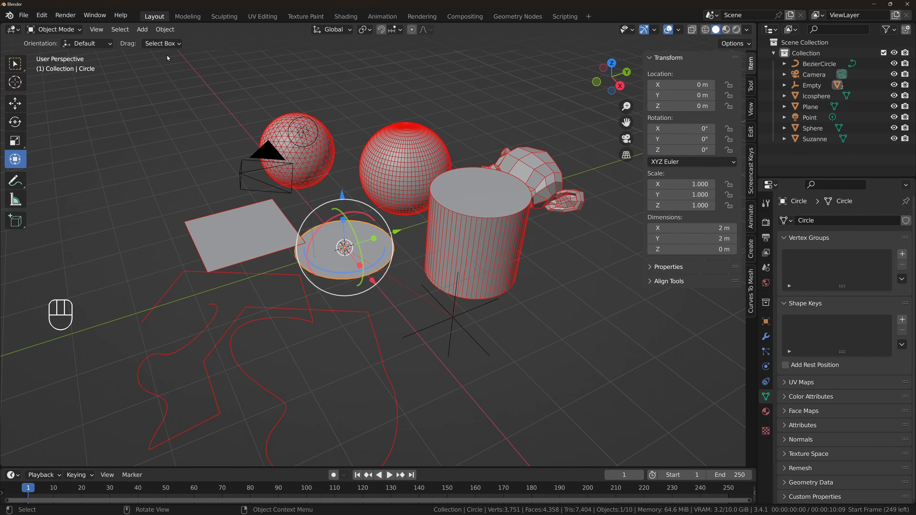
Add an Archimesh door to the scene at the 3D cursor.
click(142, 30)
mouse_move(151, 42)
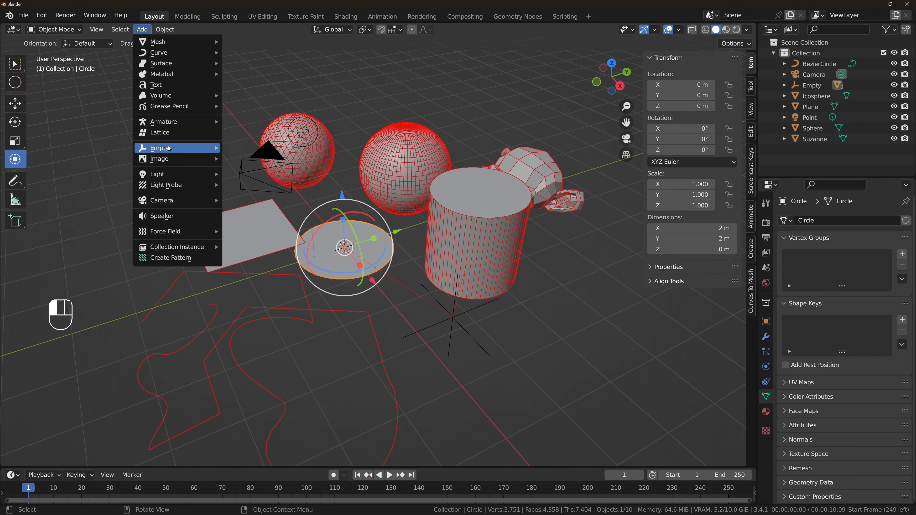
key(shift+a)
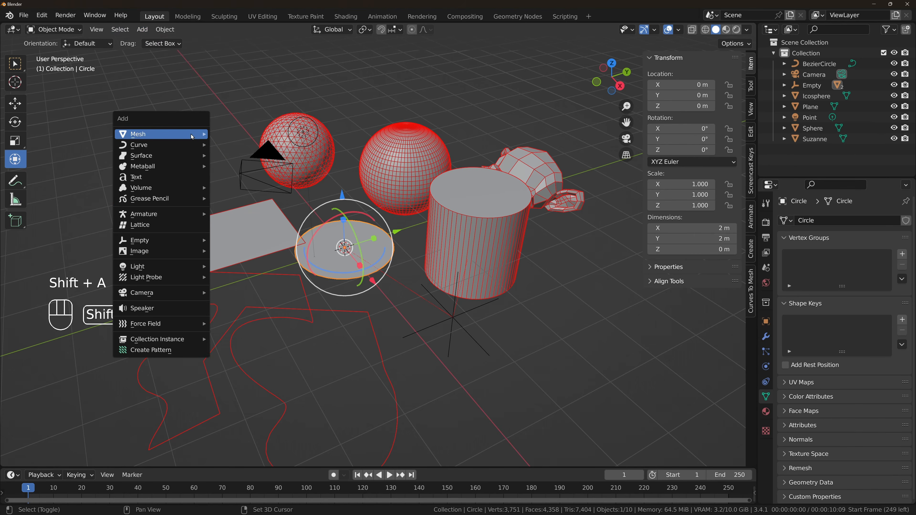
mouse_move(160, 129)
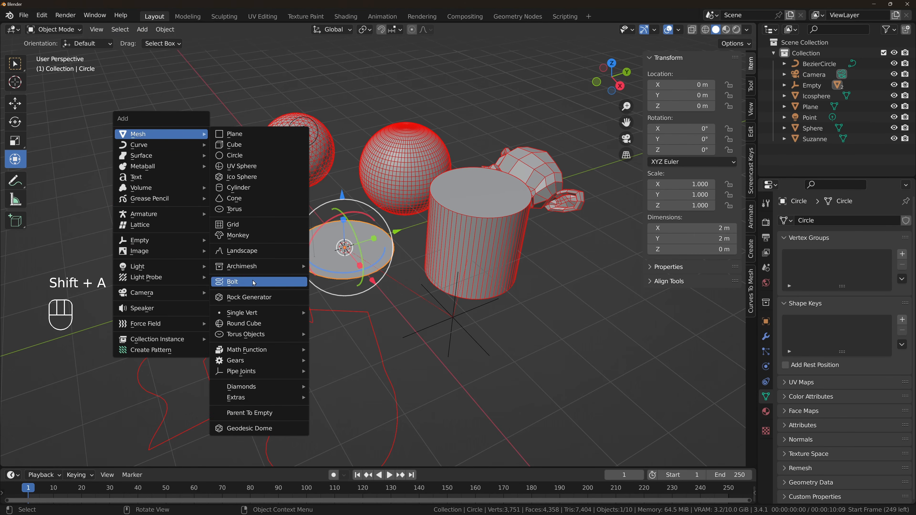
mouse_move(254, 262)
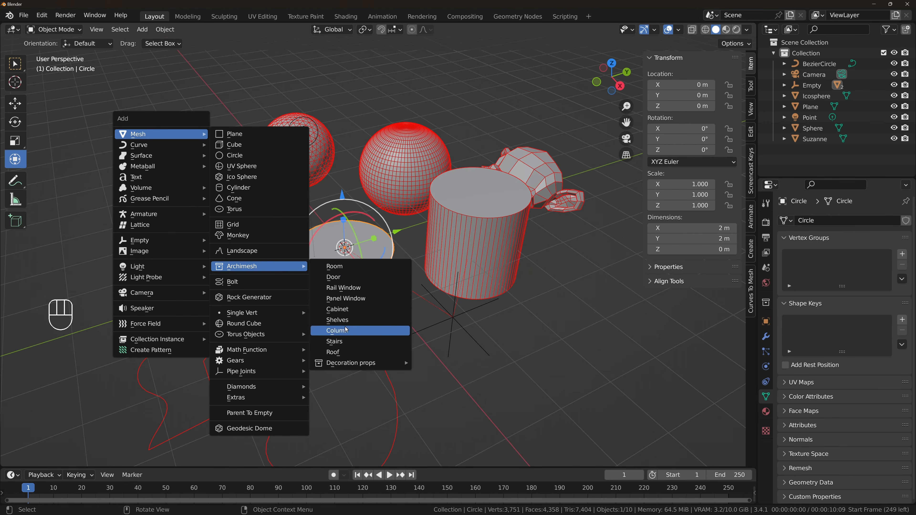
click(347, 278)
middle_drag(328, 242, 341, 246)
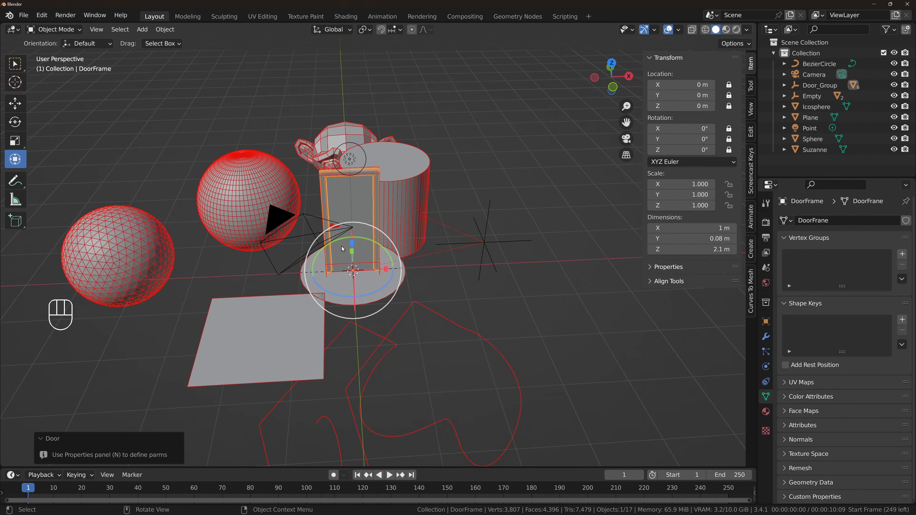
scroll(342, 246, up, 3)
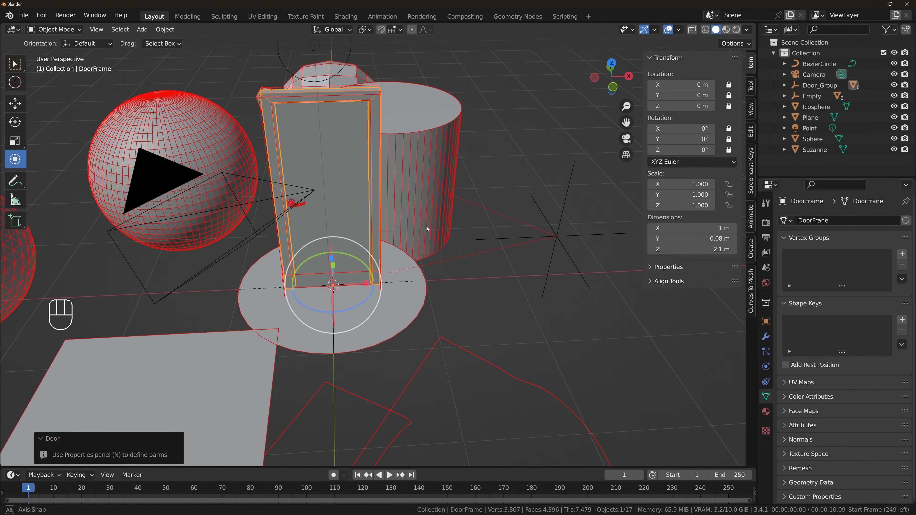
middle_drag(427, 226, 397, 227)
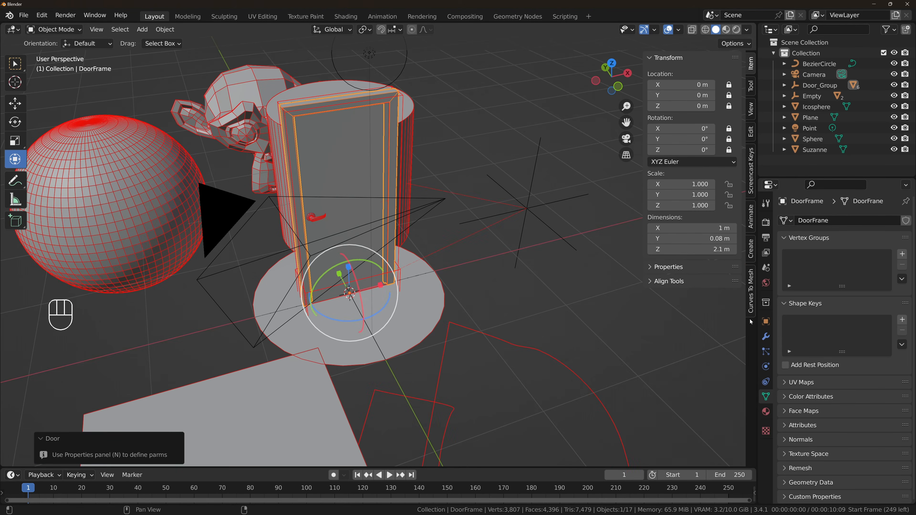
Review the door's creation settings, such as frame size, opening, model and handle, and return to its transform values.
click(753, 300)
click(755, 249)
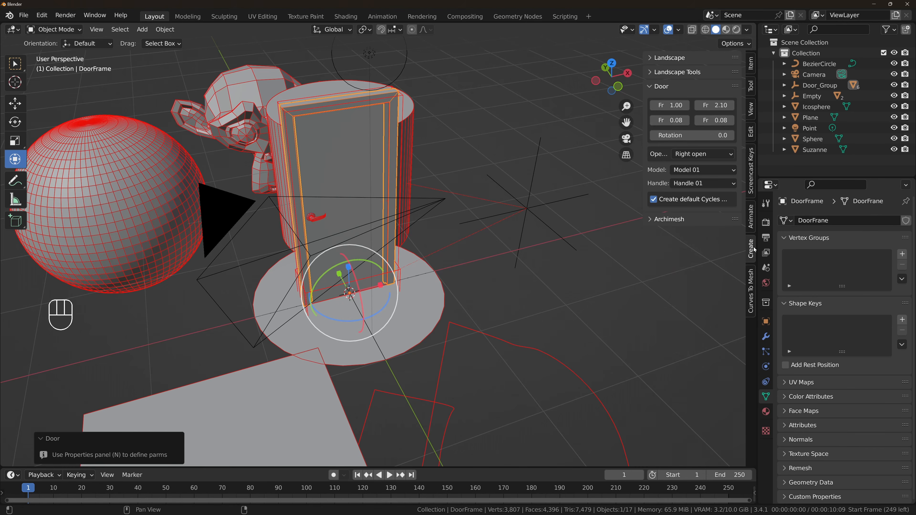
click(754, 182)
click(752, 63)
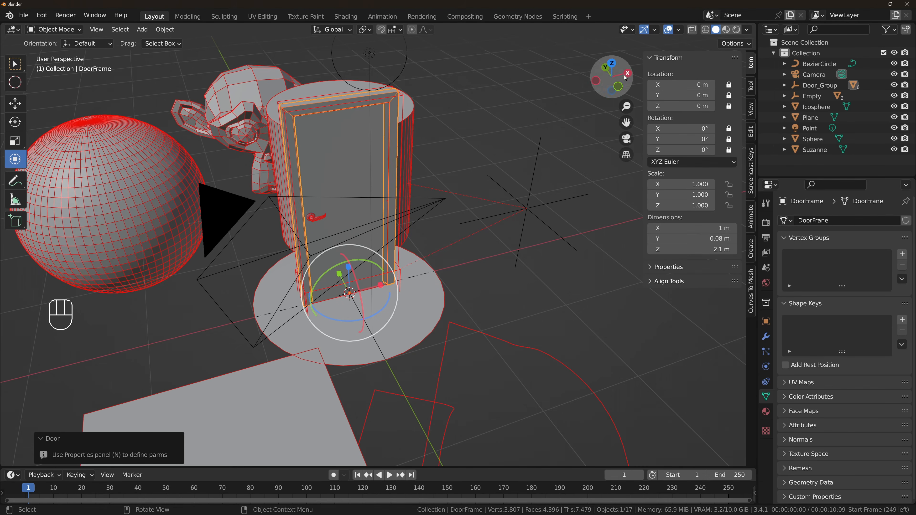
Inspect the door frame's mesh in Edit Mode and return to Object Mode.
middle_drag(270, 120, 249, 124)
key(Tab)
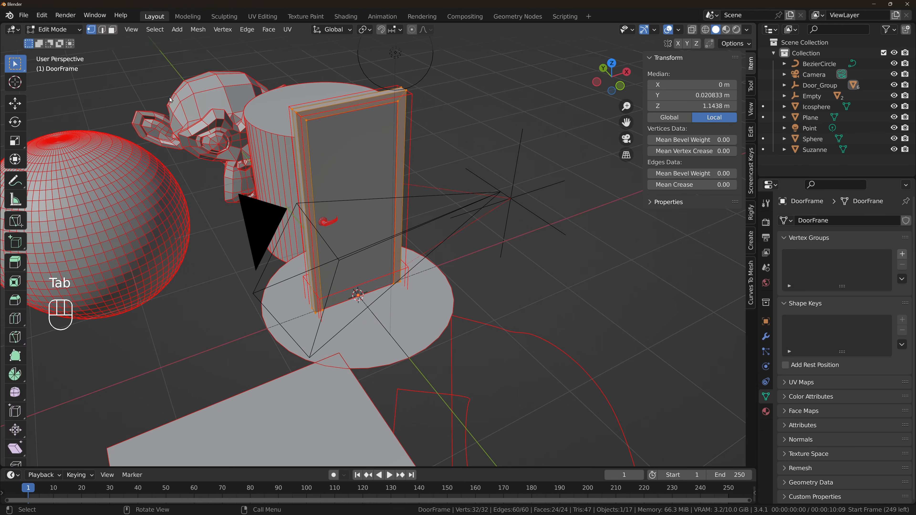
key(Tab)
click(71, 32)
middle_drag(426, 145, 405, 190)
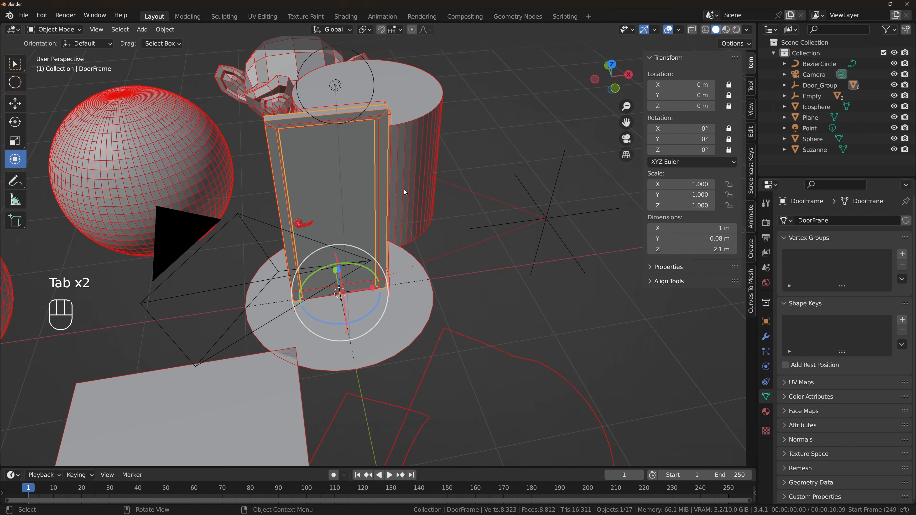
Add a Landscape mesh to the scene with its default noise settings.
middle_drag(404, 307, 358, 268)
key(shift+a)
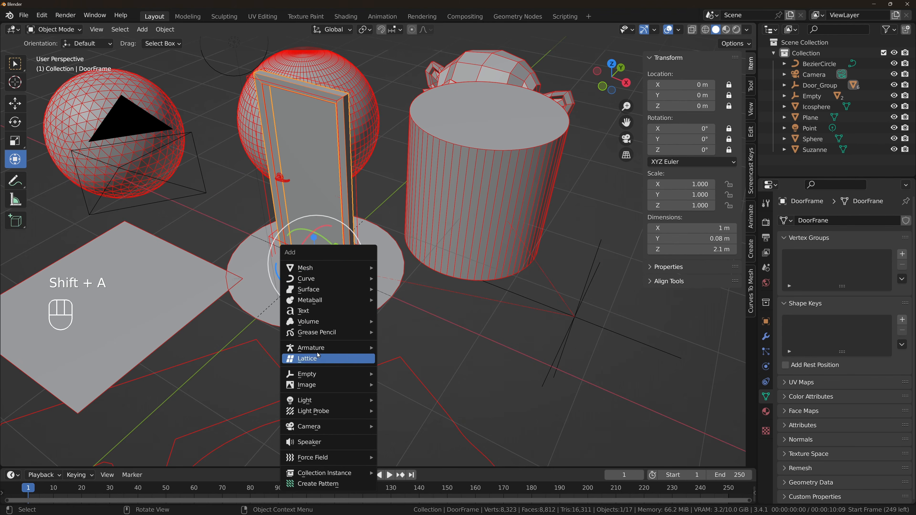
mouse_move(323, 273)
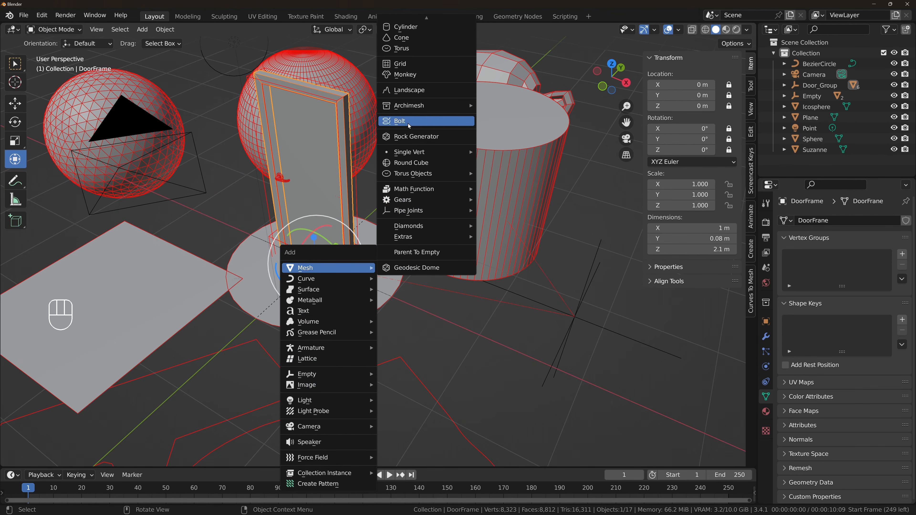
scroll(407, 105, up, 3)
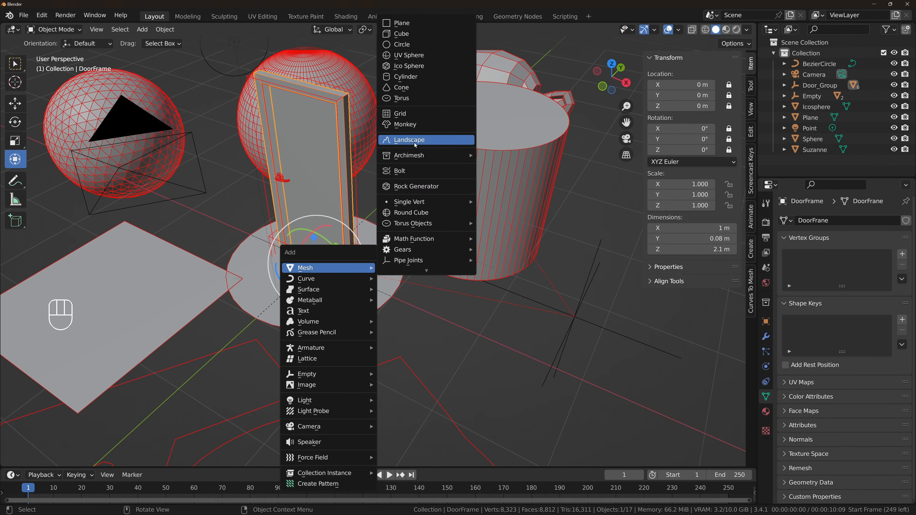
mouse_move(415, 155)
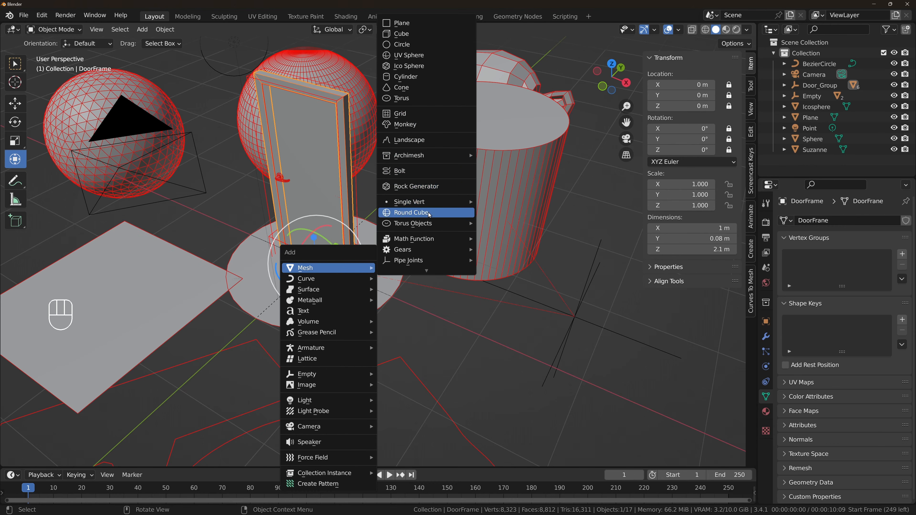
click(420, 144)
middle_drag(420, 143, 202, 138)
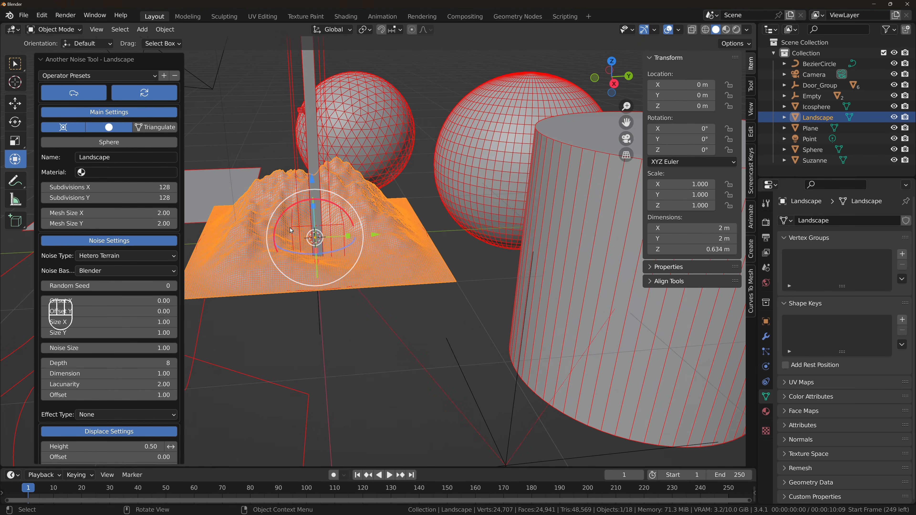
Move the landscape about 1.27 m in the negative Y direction, away from the door.
drag(375, 235, 227, 243)
shift+middle_drag(162, 262, 307, 227)
middle_drag(306, 226, 291, 239)
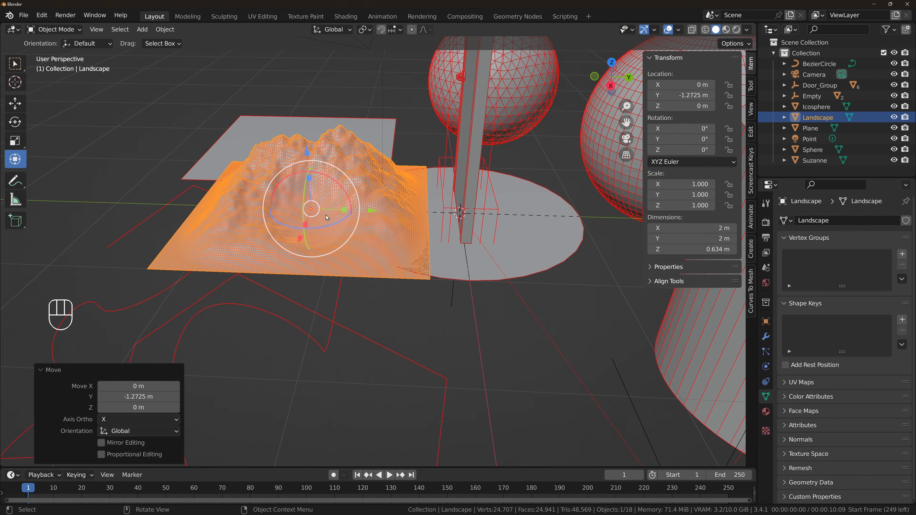
Delete the moved landscape, add a new Landscape mesh at the world origin and review its noise and displacement settings.
click(324, 193)
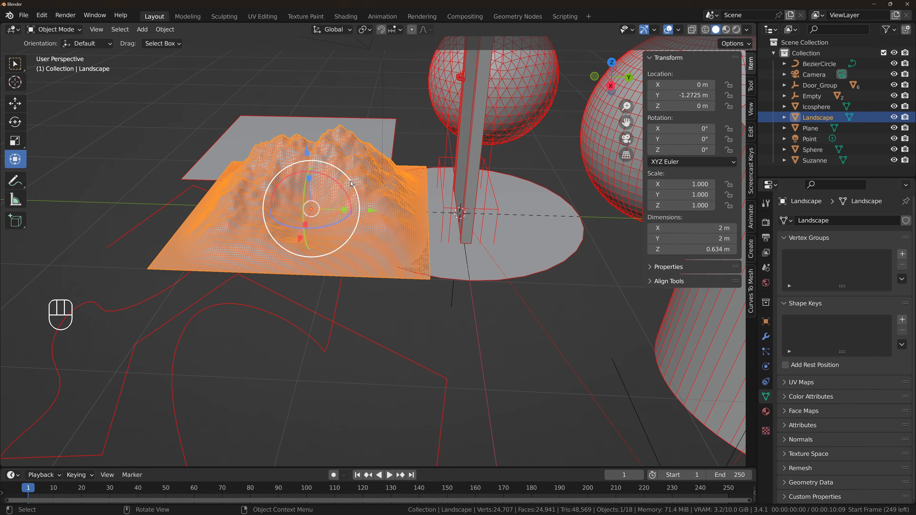
key(Delete)
key(shift+a)
mouse_move(352, 184)
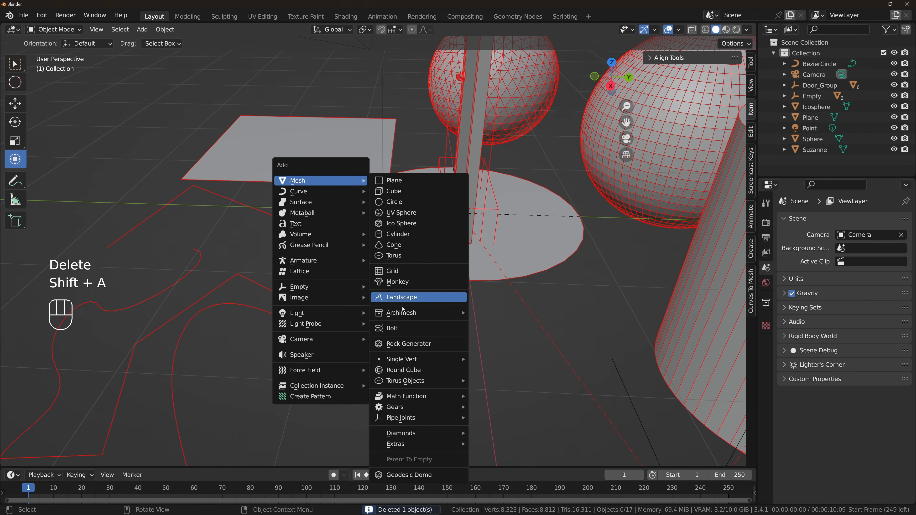
click(404, 299)
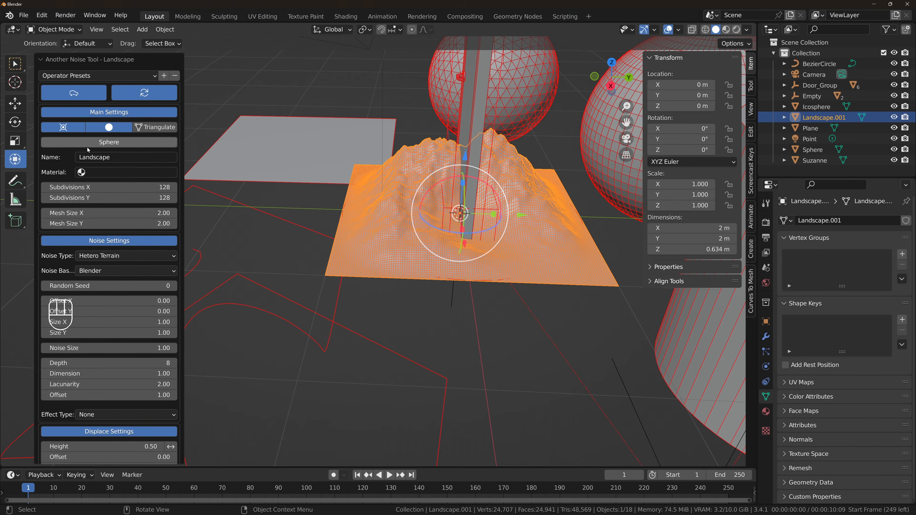
scroll(113, 361, down, 5)
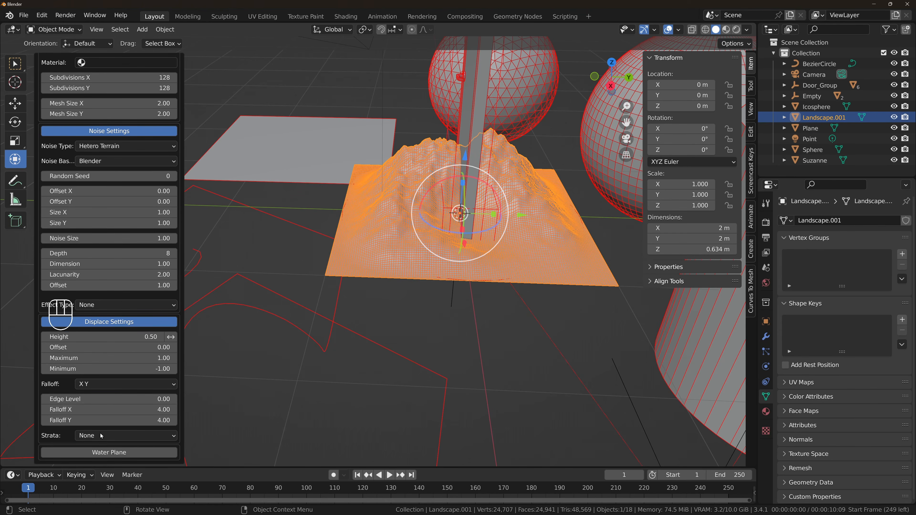
scroll(113, 288, up, 5)
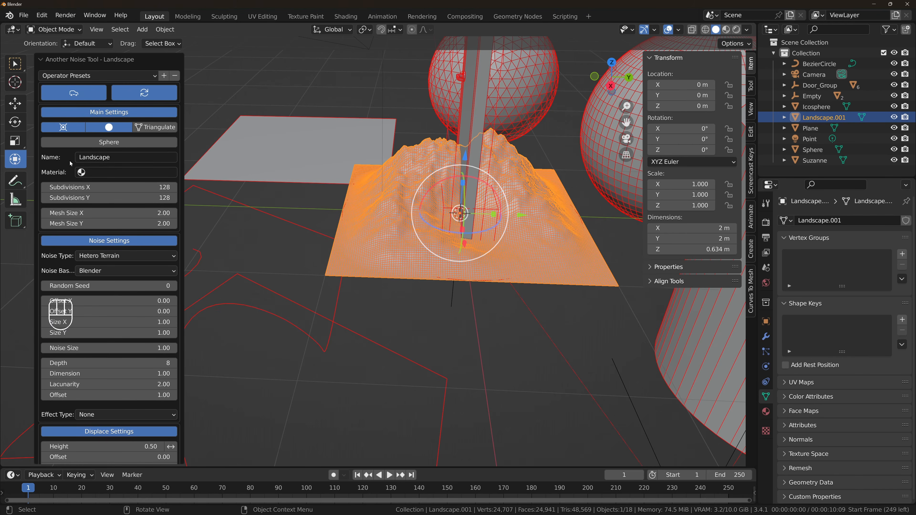
Apply the canyons preset to the new landscape, switch it to the lakes 1 preset and inspect its mesh.
click(85, 75)
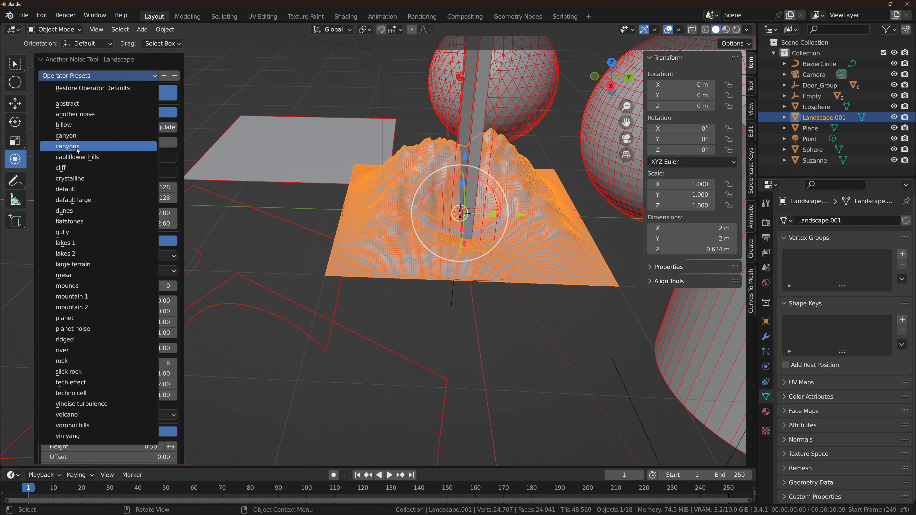
click(68, 146)
click(77, 77)
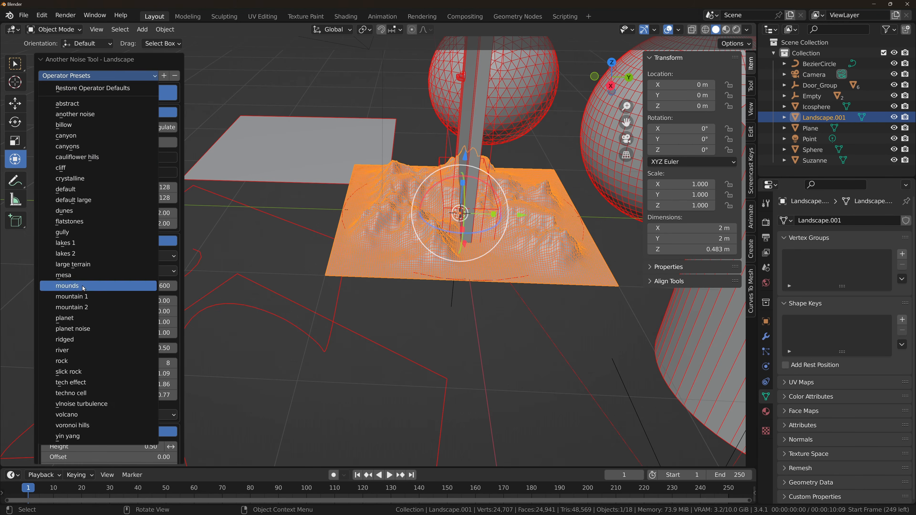
click(73, 244)
middle_drag(481, 228, 530, 235)
click(533, 238)
key(Tab)
key(Tab)
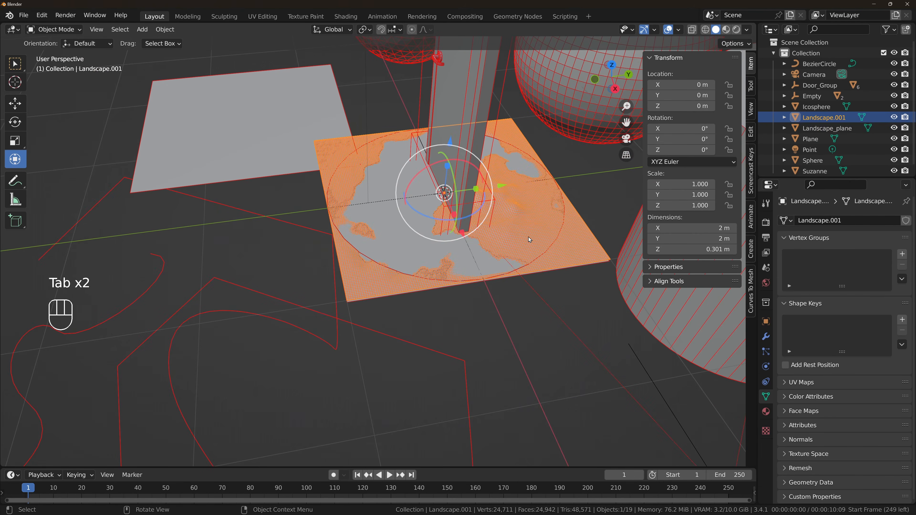
Delete the lakes landscape mesh and add a Torus Knot mesh at the world origin.
key(Delete)
key(shift+a)
mouse_move(528, 238)
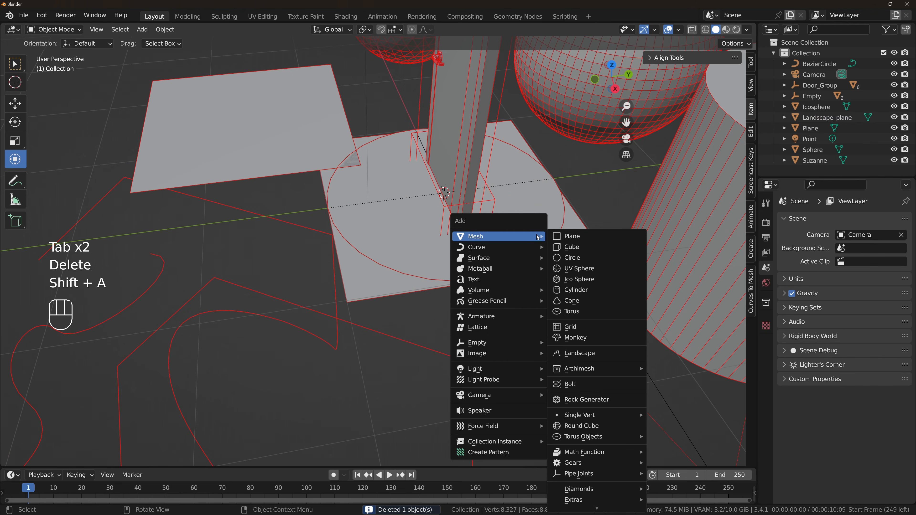
key(shift+a)
mouse_move(258, 171)
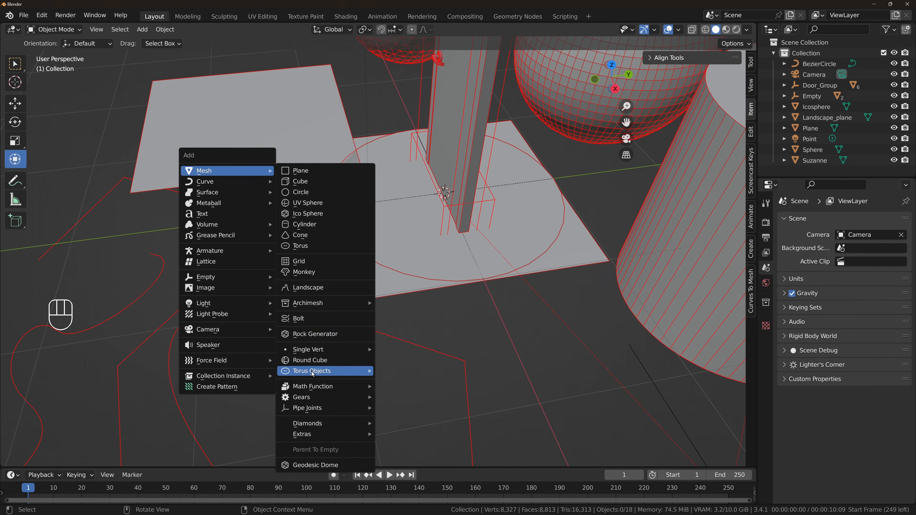
mouse_move(312, 375)
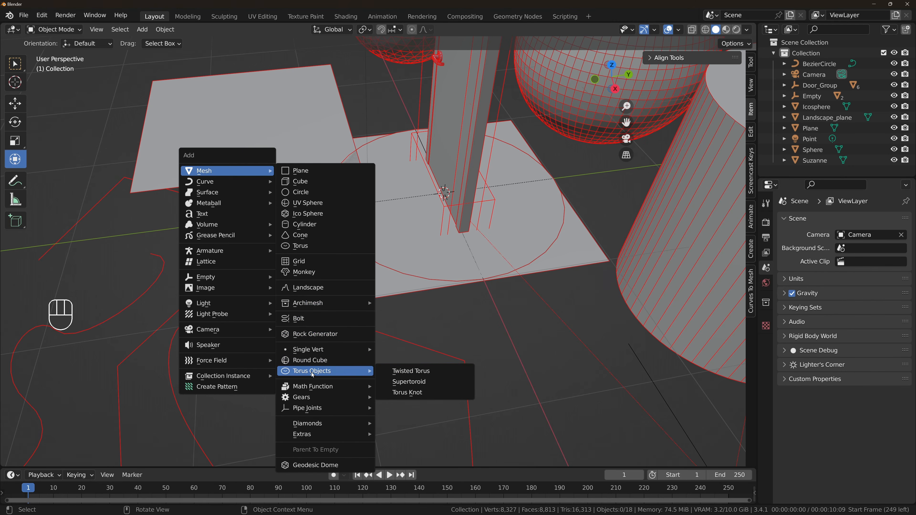
click(415, 393)
middle_drag(446, 321, 515, 296)
scroll(515, 296, down, 12)
middle_drag(404, 284, 440, 277)
scroll(436, 280, up, 7)
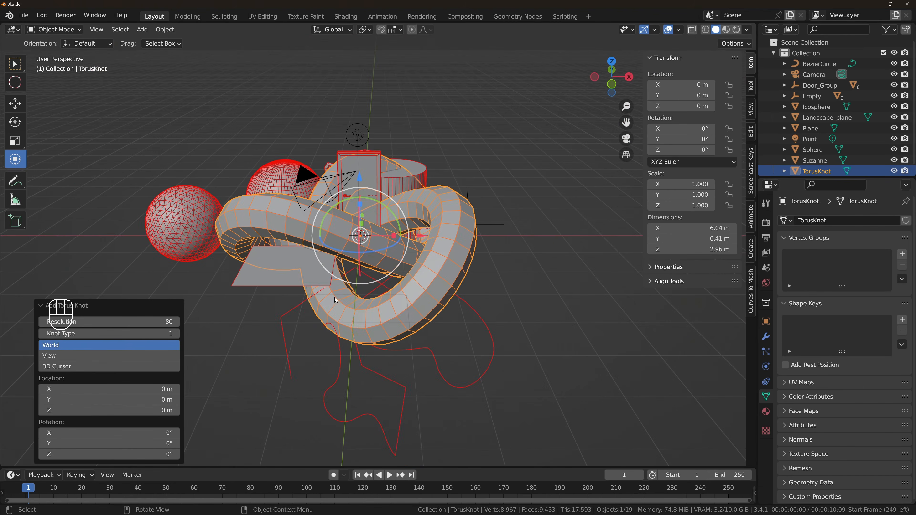
middle_drag(336, 299, 108, 375)
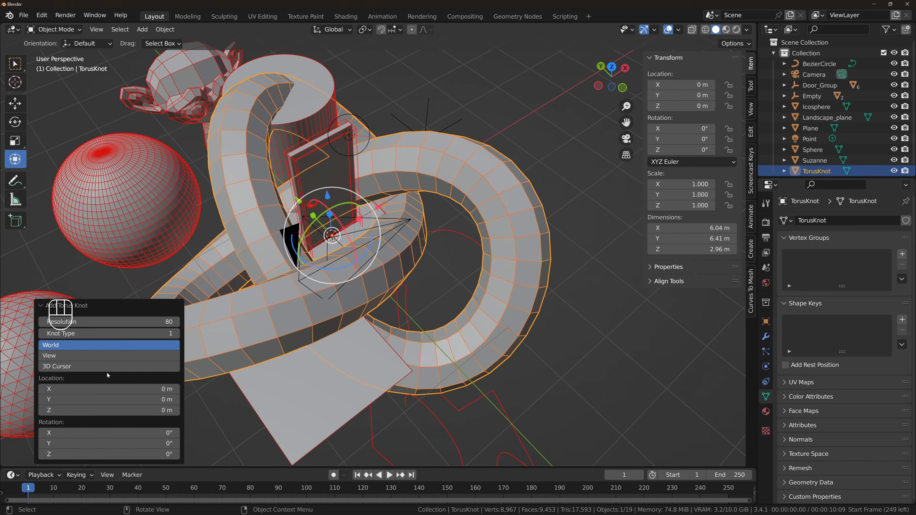
Set the torus knot's Knot Type to 3, keeping the resolution at 80.
drag(90, 334, 126, 334)
click(114, 323)
middle_drag(430, 278, 339, 230)
scroll(425, 253, down, 3)
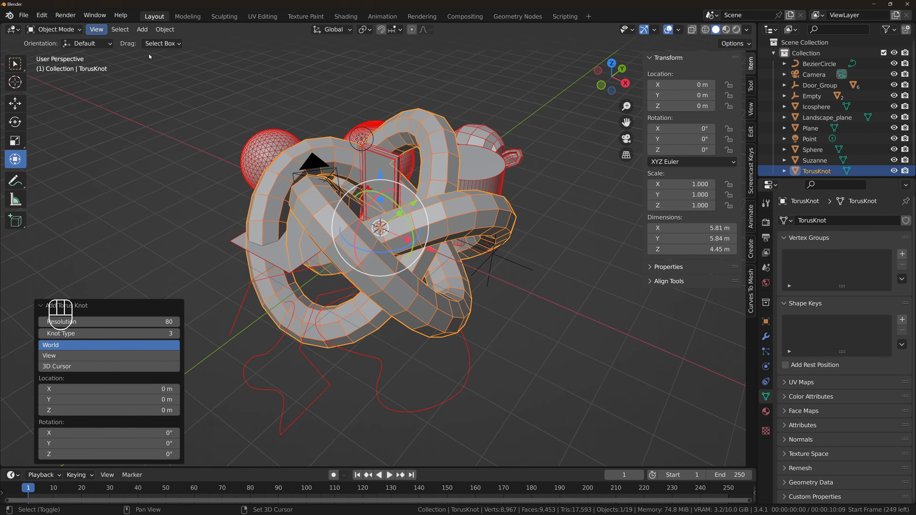
Delete all objects in the scene.
key(shift+a)
mouse_move(394, 217)
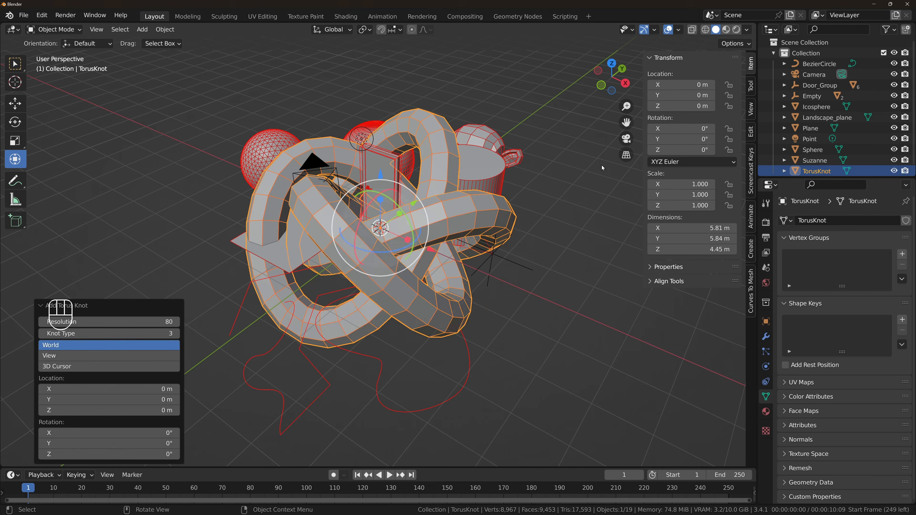
drag(248, 86, 509, 373)
key(Delete)
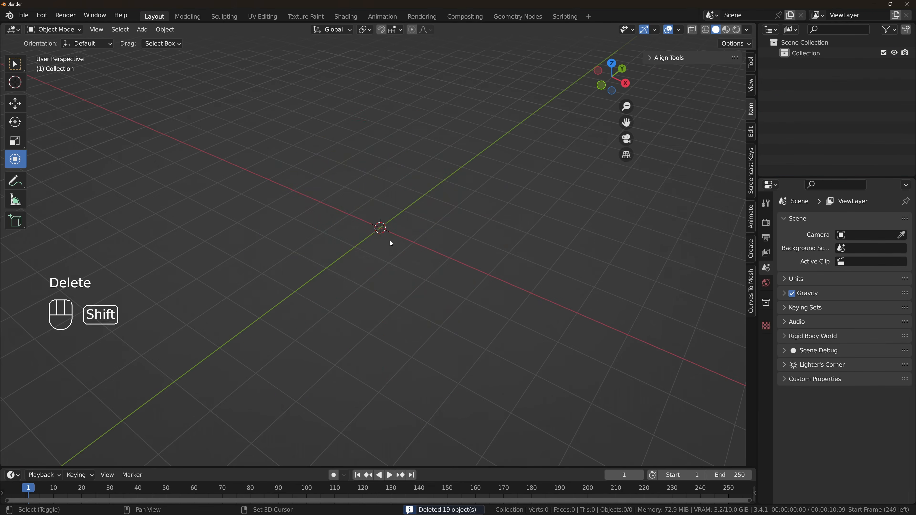
Add a Polygon curve with 7 sides and move it about 6.56 m in the negative X direction.
key(shift+a)
mouse_move(362, 251)
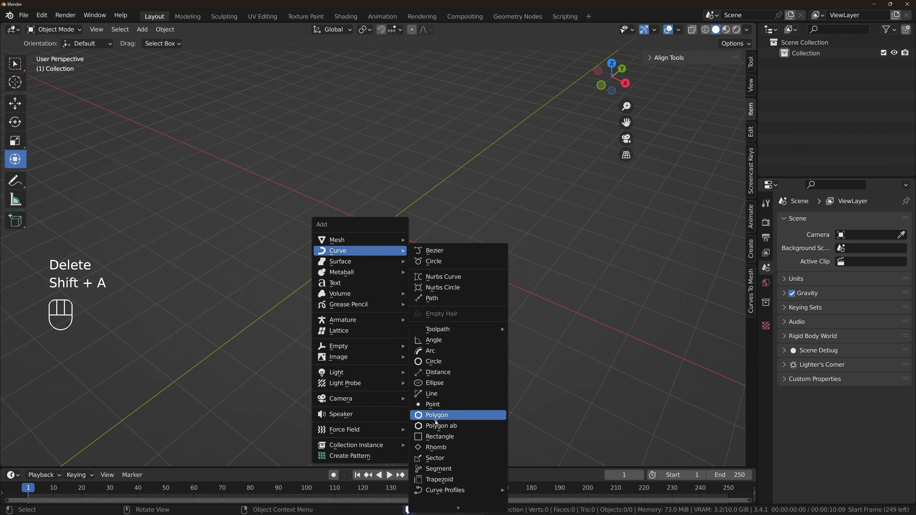
click(446, 416)
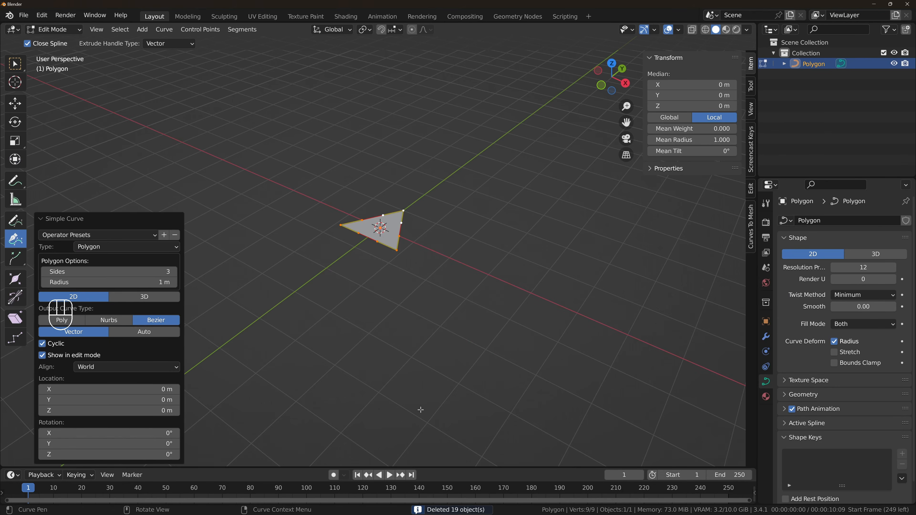
mouse_move(108, 271)
mouse_down()
mouse_move(152, 271)
mouse_move(107, 271)
mouse_move(116, 271)
mouse_up()
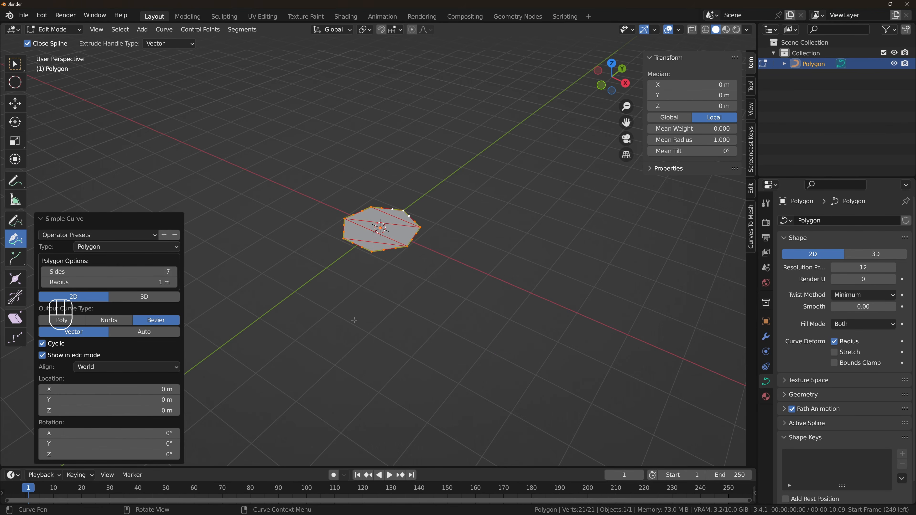
click(428, 235)
key(Tab)
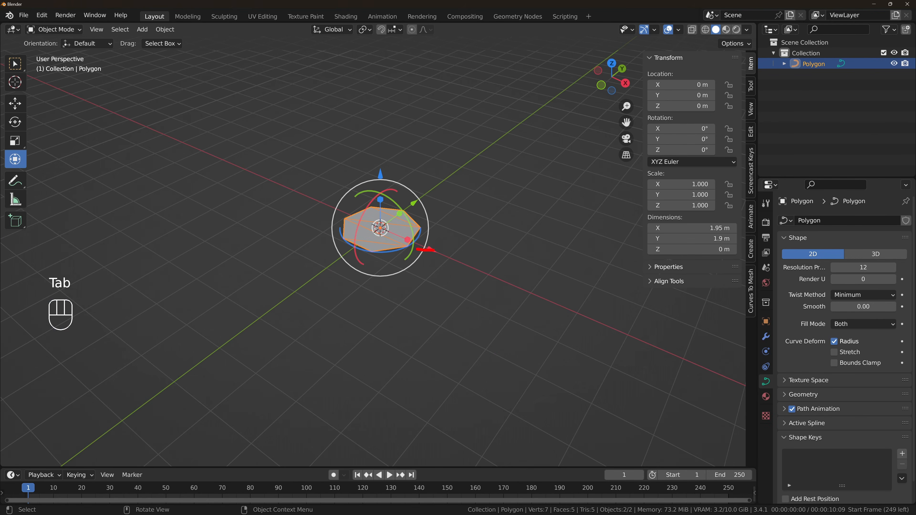
drag(421, 254, 250, 181)
Examine the extra curve types available for adding, including the Curve Profiles and Knots groups.
key(shift+a)
mouse_move(423, 245)
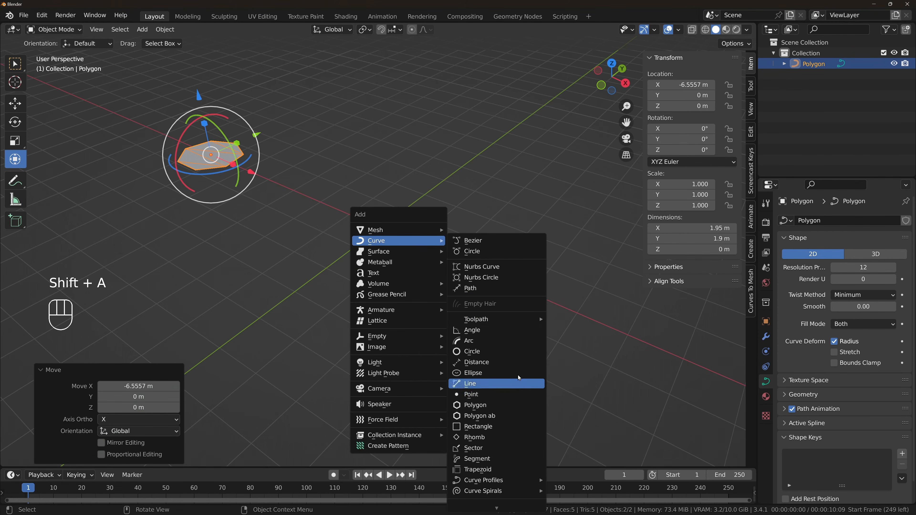
key(Escape)
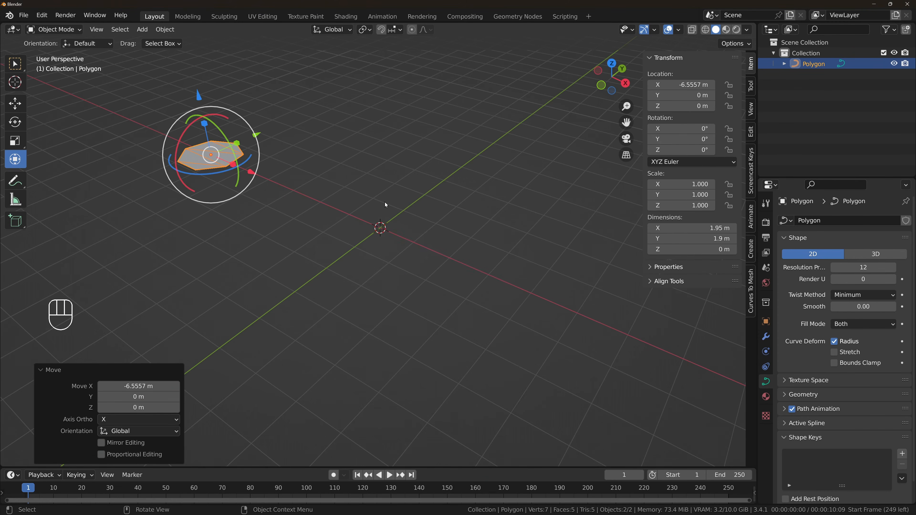
key(shift+a)
mouse_move(460, 193)
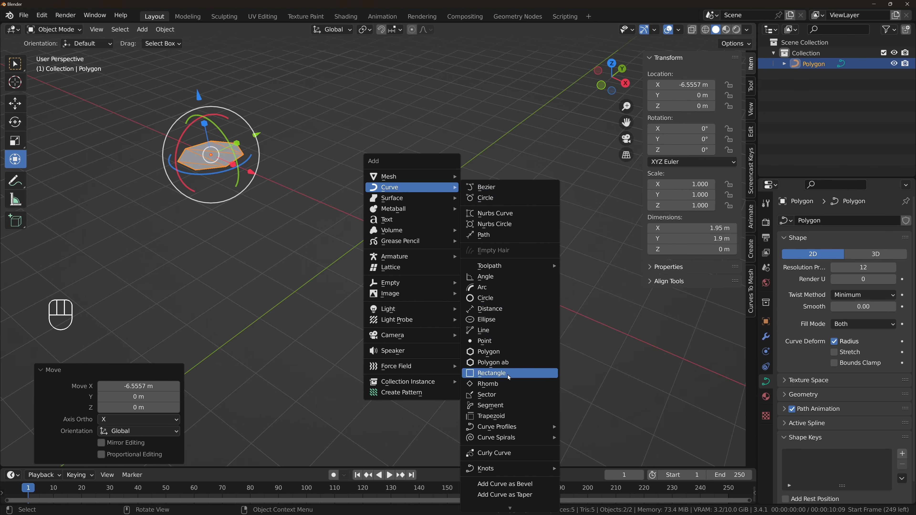
mouse_move(501, 431)
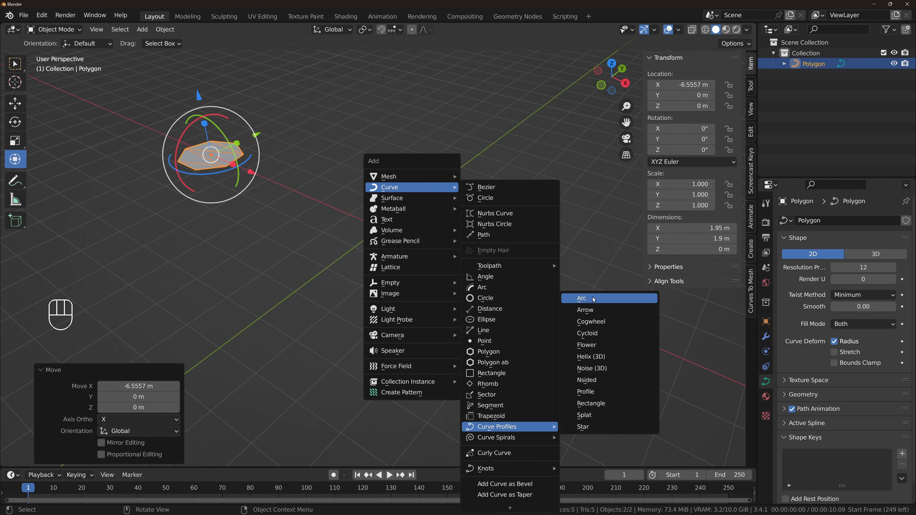
mouse_move(504, 476)
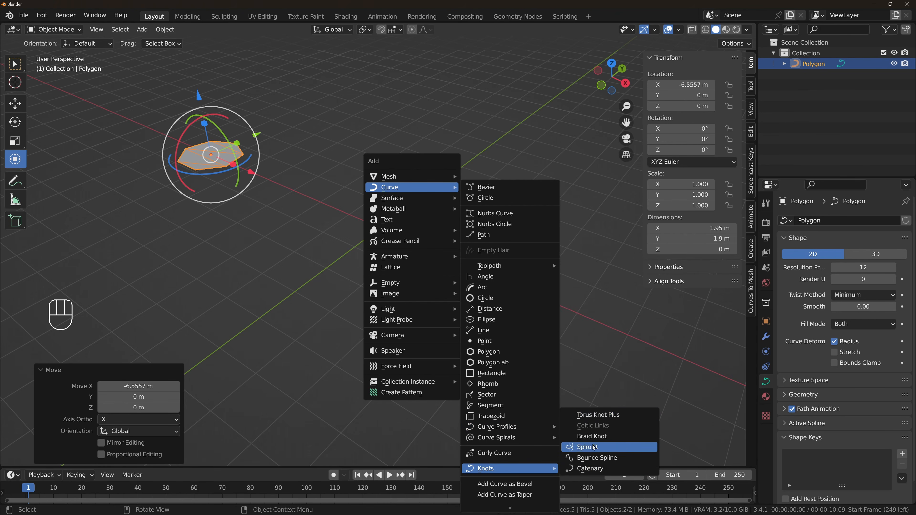
click(450, 180)
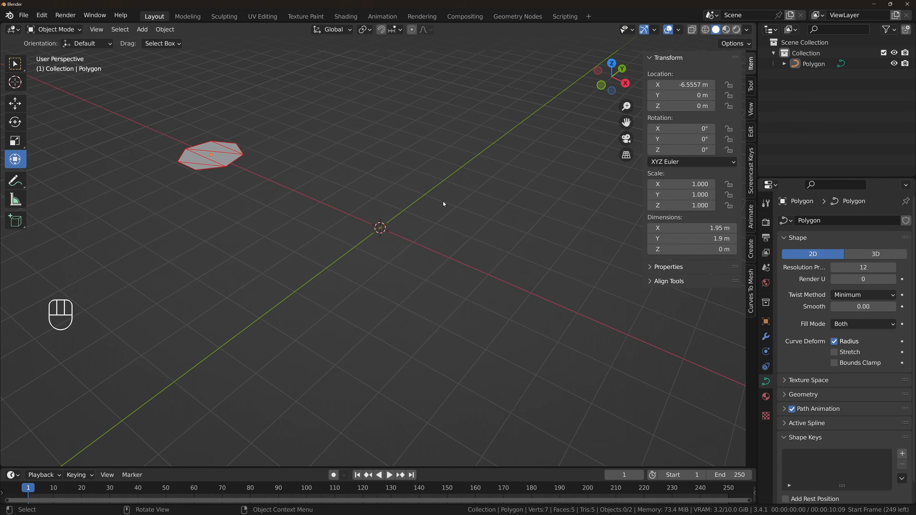
Try to move one of the polygon curve's control points along the Z axis in Edit Mode, and return to Object Mode.
click(230, 150)
shift+middle_drag(231, 150, 363, 195)
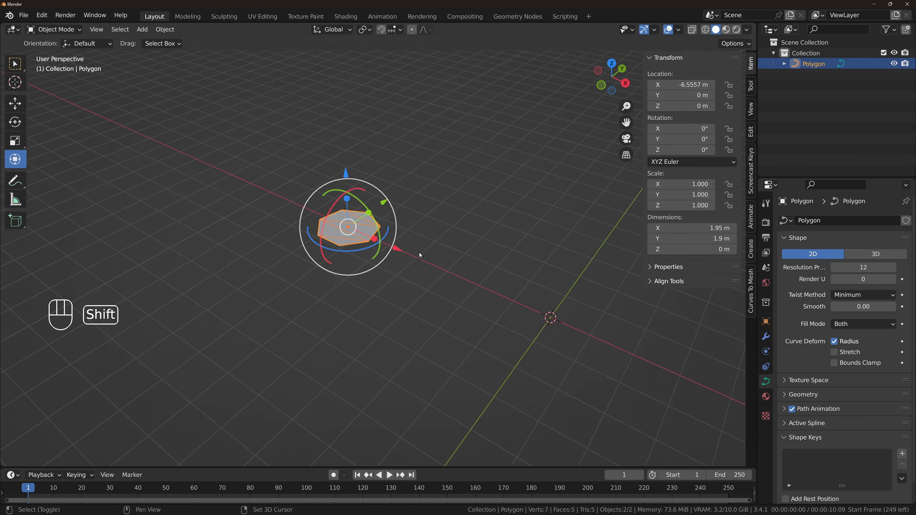
scroll(363, 195, up, 3)
key(Tab)
key(Tab)
key(Tab)
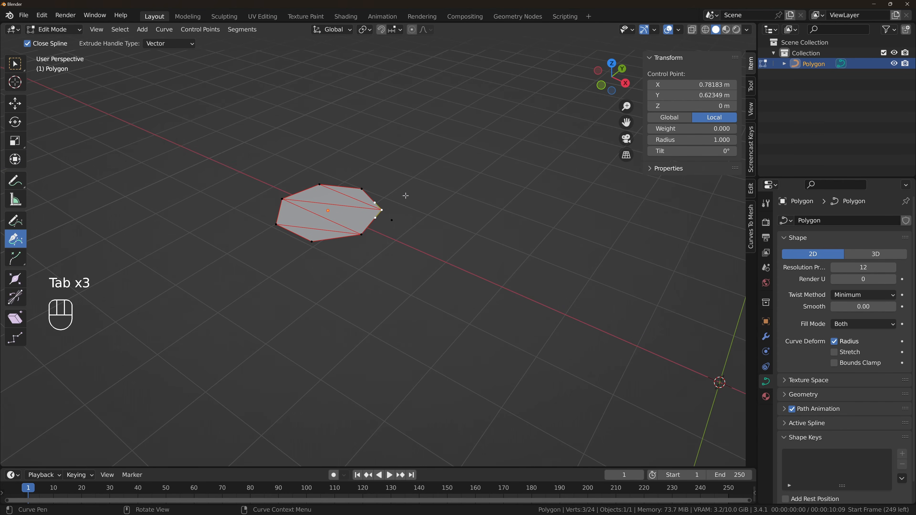
key(g)
key(z)
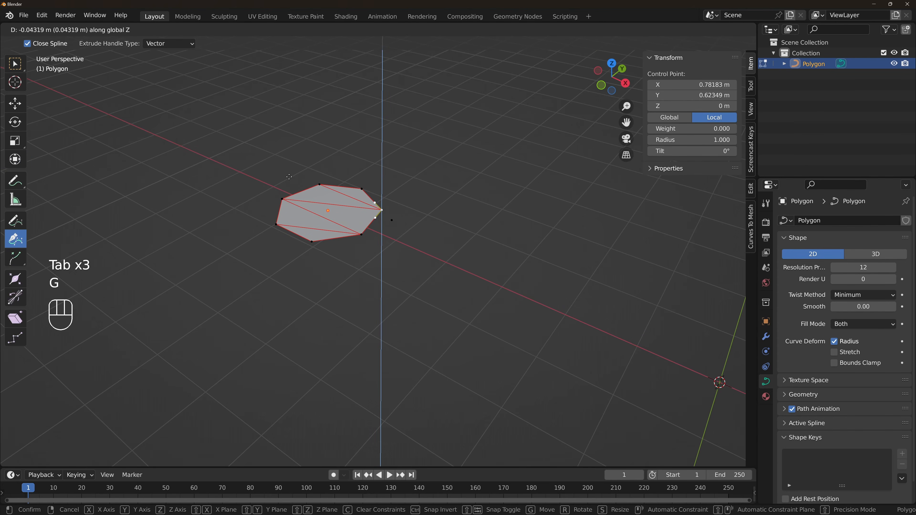
click(91, 111)
drag(381, 178, 377, 201)
key(Tab)
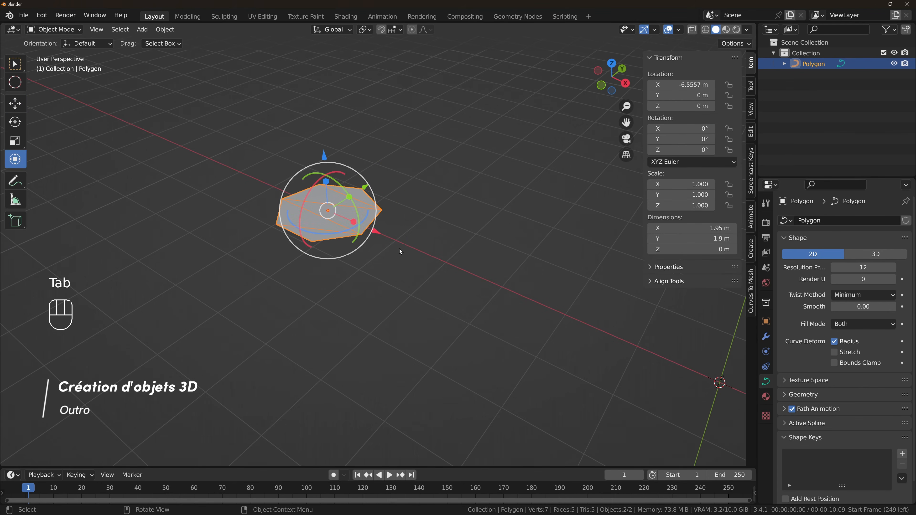
scroll(401, 251, down, 7)
shift+middle_drag(484, 250, 433, 241)
scroll(433, 242, up, 5)
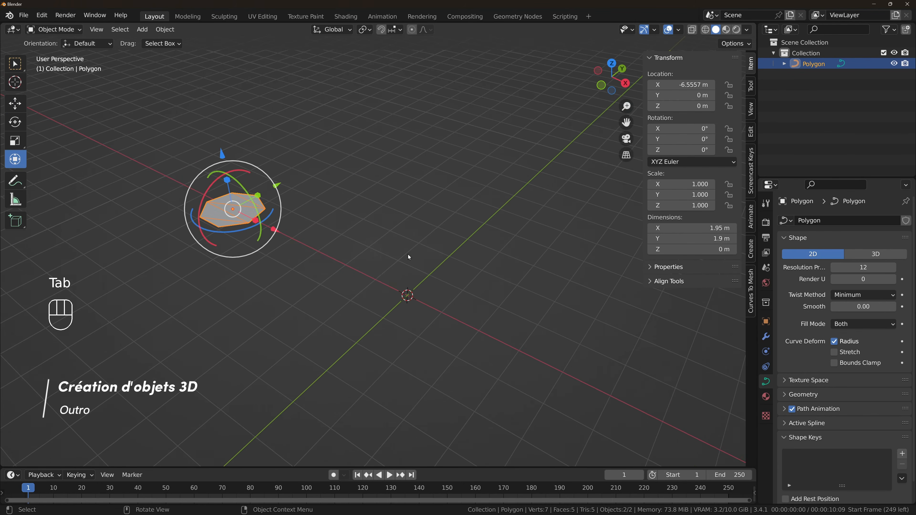